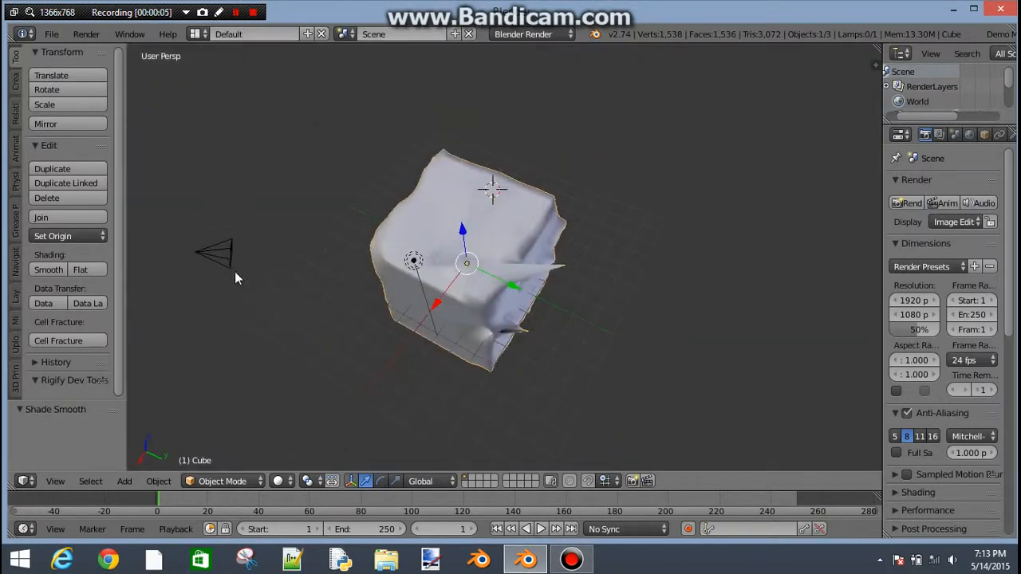
Step: Examine the deformed cube's surface and protruding spikes from several sides and up close
middle_click_drag(235, 272, 498, 339)
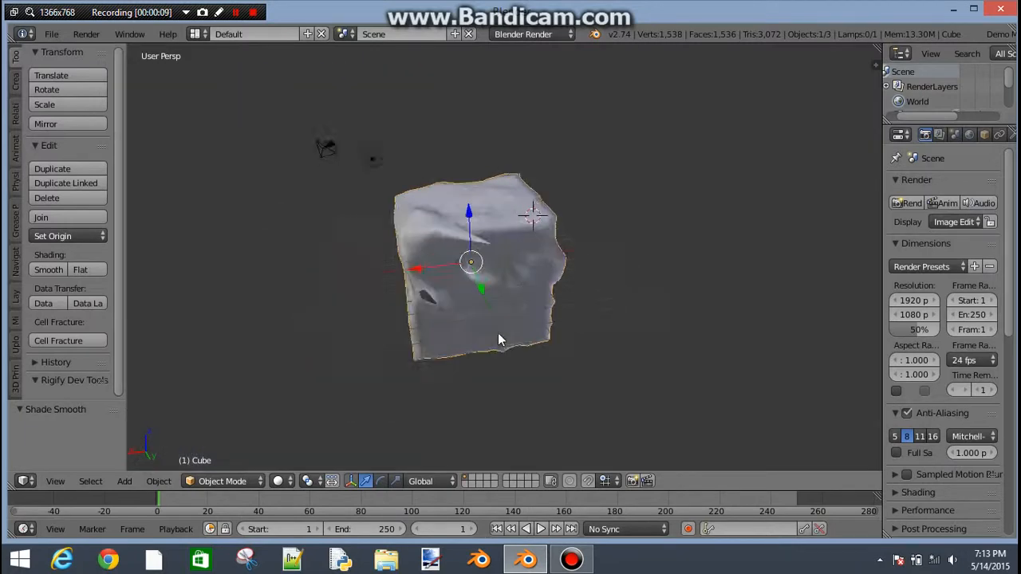
scroll(485, 358, "up", 4)
scroll(485, 357, "down", 4)
scroll(485, 358, "up", 7)
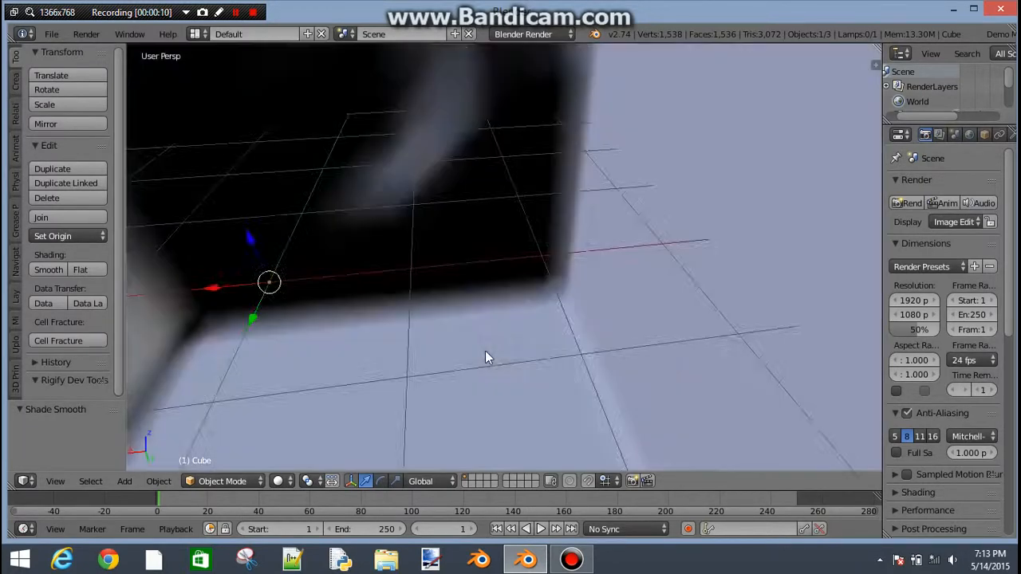
scroll(485, 357, "down", 8)
scroll(485, 357, "up", 8)
scroll(484, 357, "down", 6)
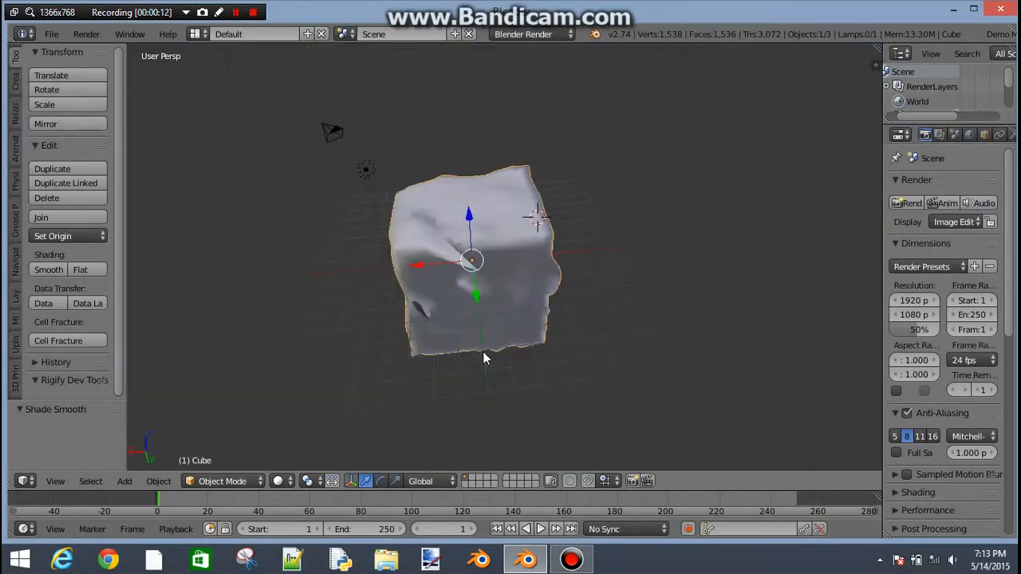
scroll(483, 358, "up", 6)
scroll(285, 409, "down", 2)
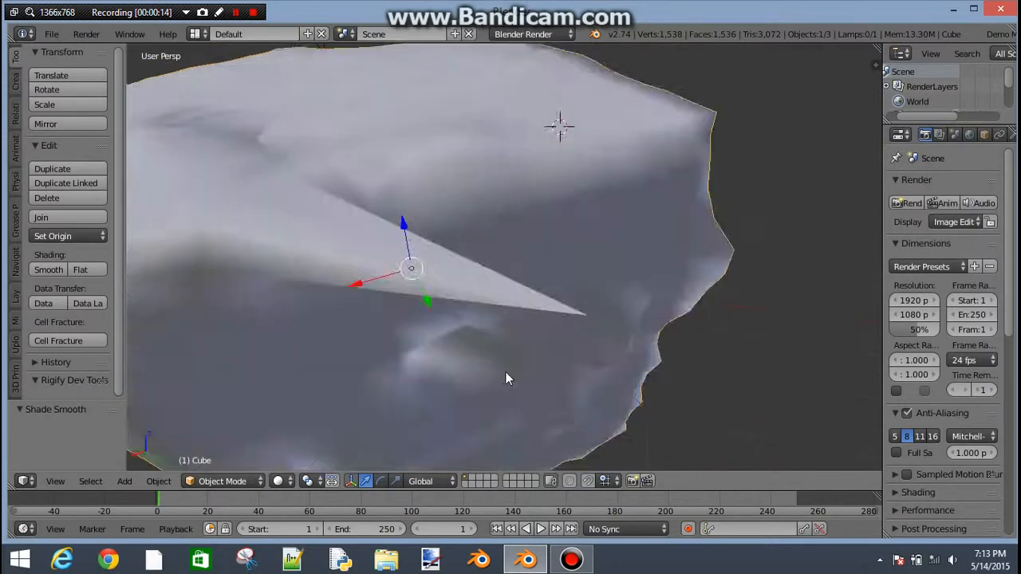
middle_click_drag(506, 372, 668, 342)
scroll(410, 420, "down", 5)
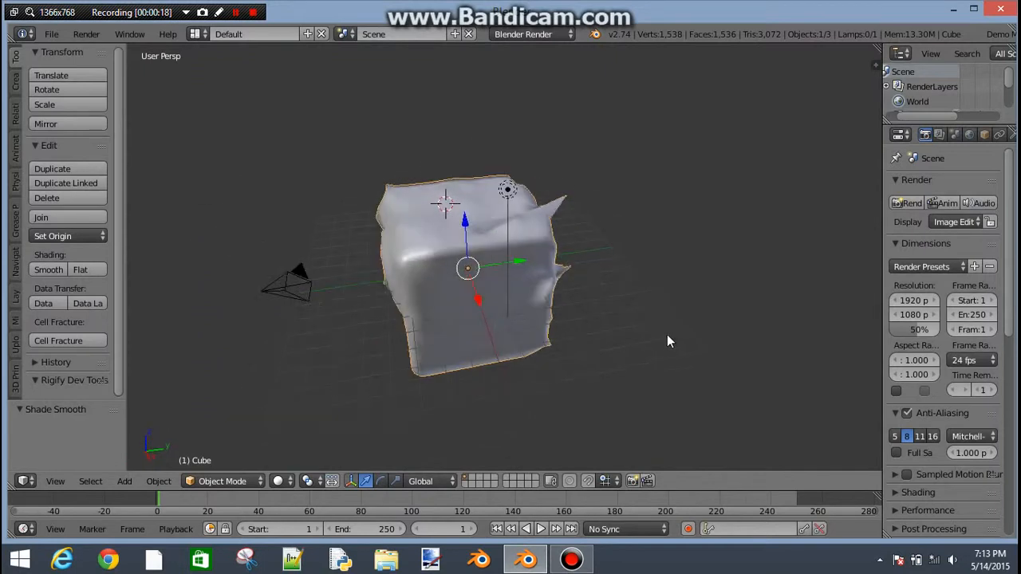
Step: Delete the deformed cube from the scene
key("x")
left_click(609, 351)
middle_click_drag(398, 299, 474, 232)
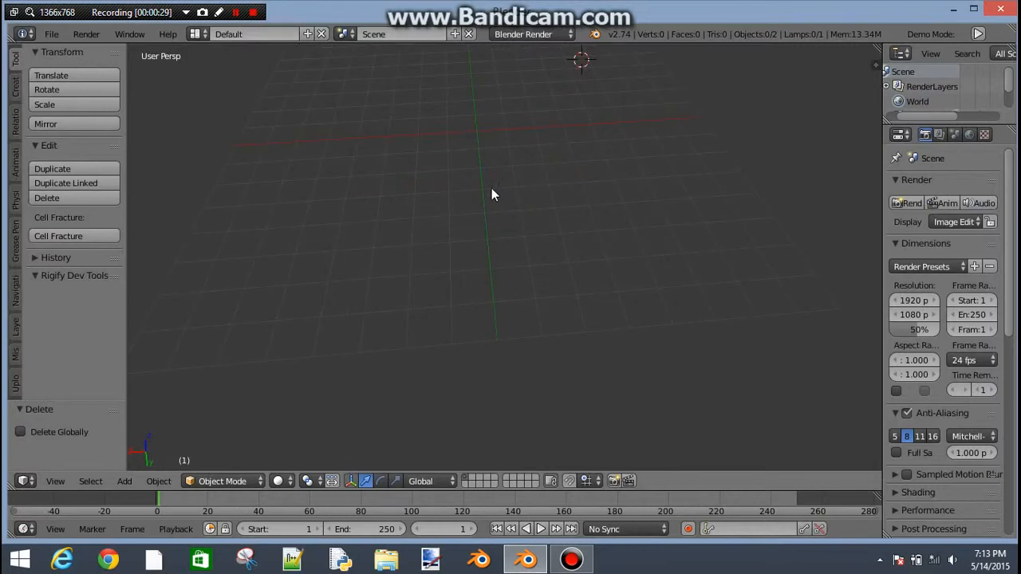
Step: Set the 3D view to look straight down from the top, with the grid around the 3D cursor in view
scroll(492, 190, "down", 6)
scroll(481, 188, "up", 5)
middle_click_drag(485, 181, 484, 389)
scroll(325, 231, "down", 2)
key("KP_7")
middle_click_drag(678, 177, 560, 380, "shift")
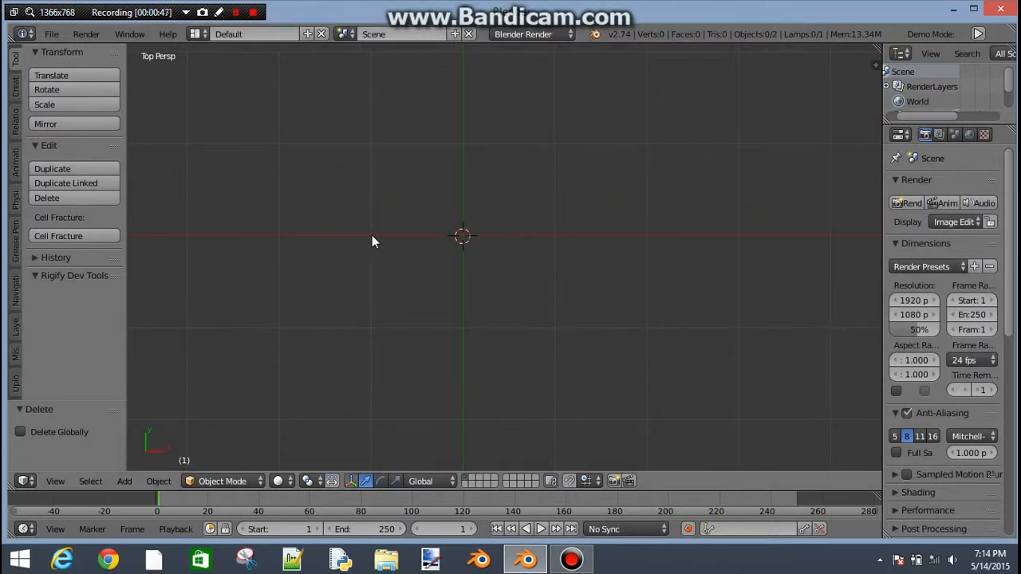
scroll(476, 218, "down", 1)
scroll(474, 219, "up", 3)
scroll(467, 219, "down", 6)
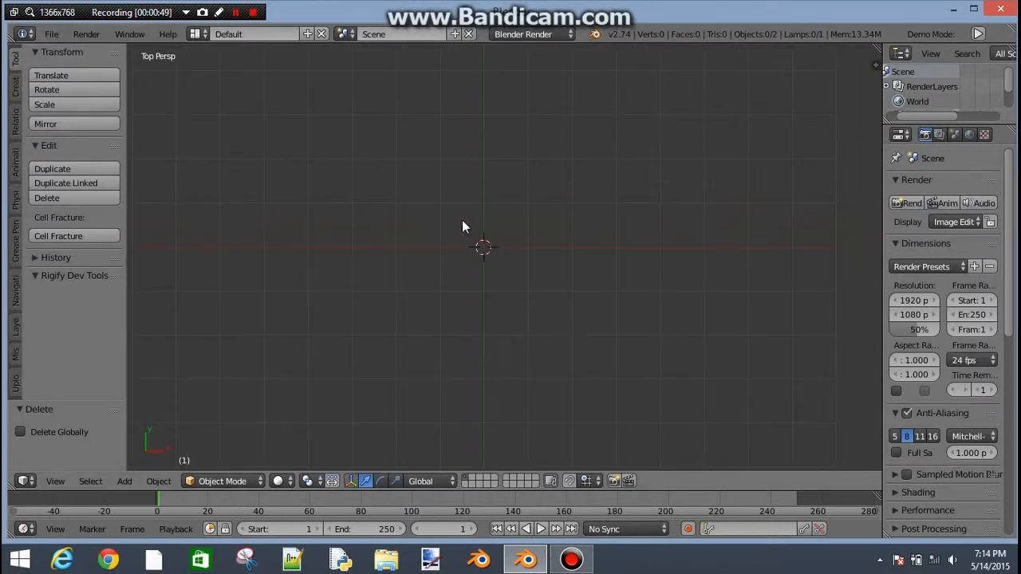
scroll(483, 222, "up", 8)
key("space")
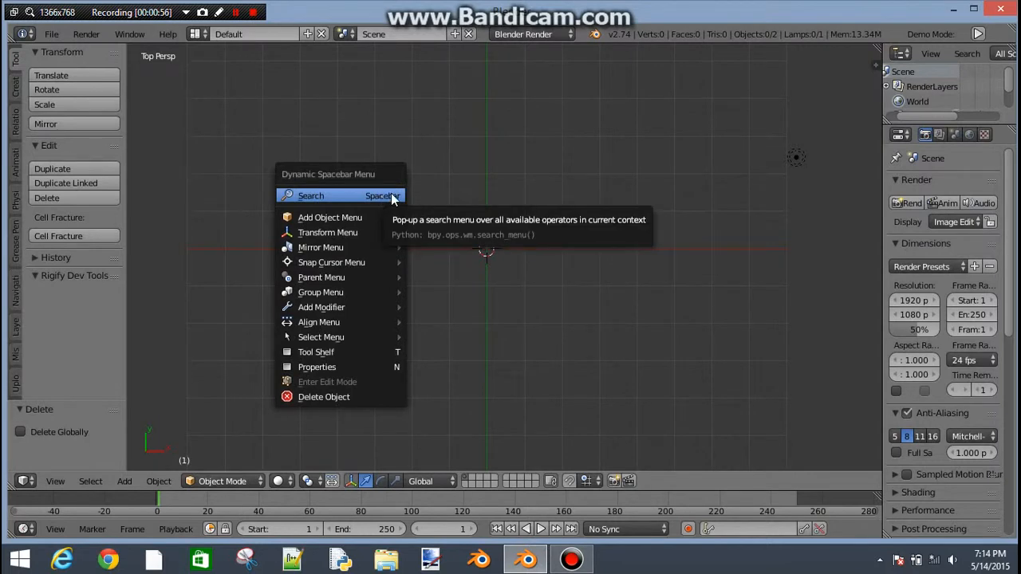
left_click(409, 233)
key("space")
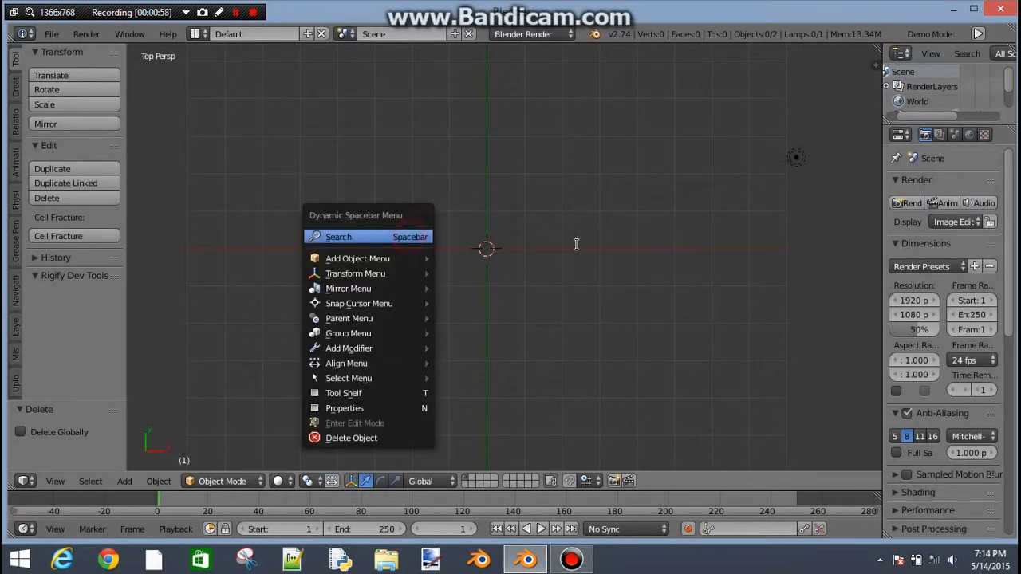
left_click(471, 164)
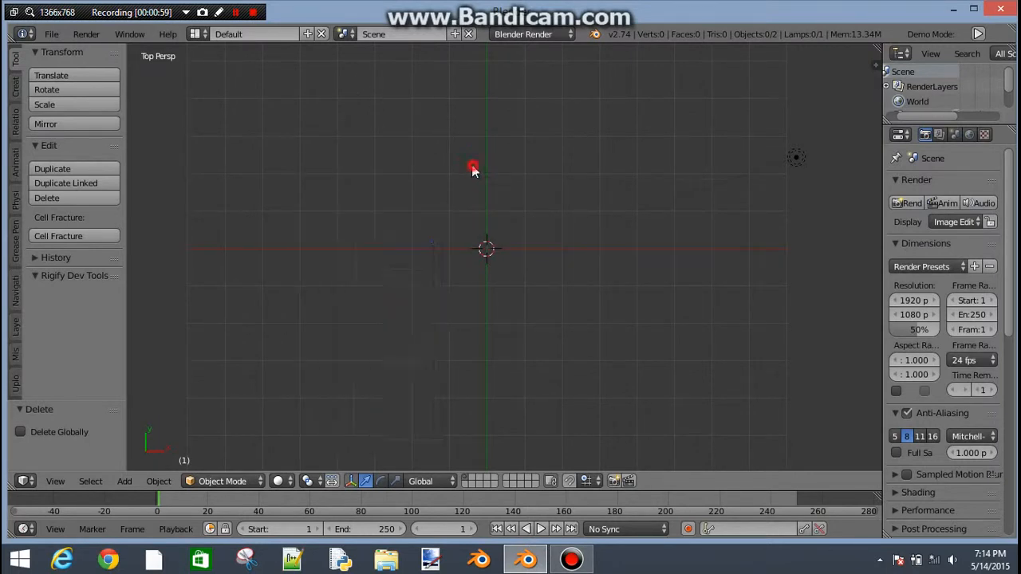
Step: Search the available operators for "add plane" and add a mesh plane at the 3D cursor
key("space")
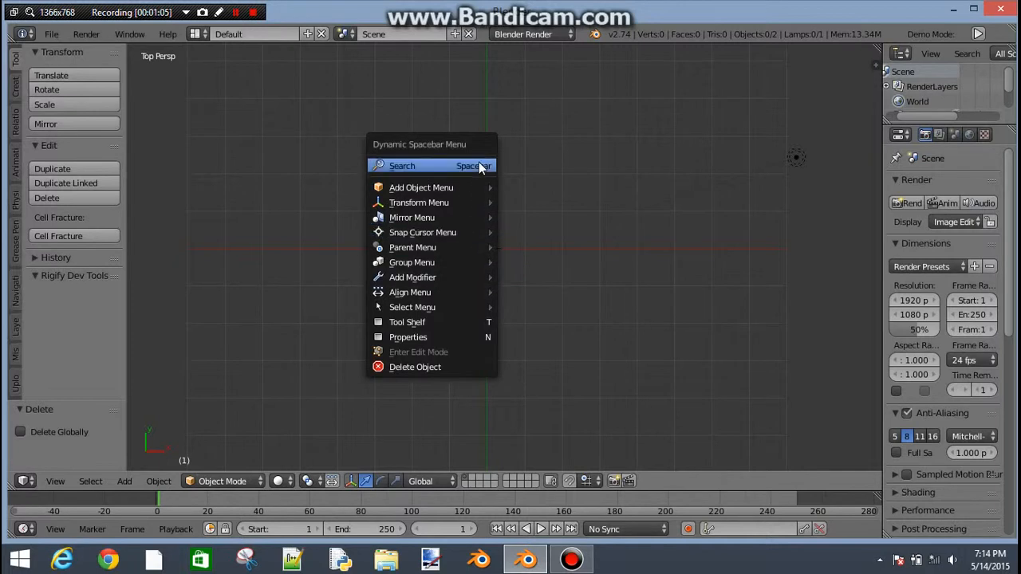
left_click(463, 144)
key("Down")
key("Down")
key("Up")
key("Up")
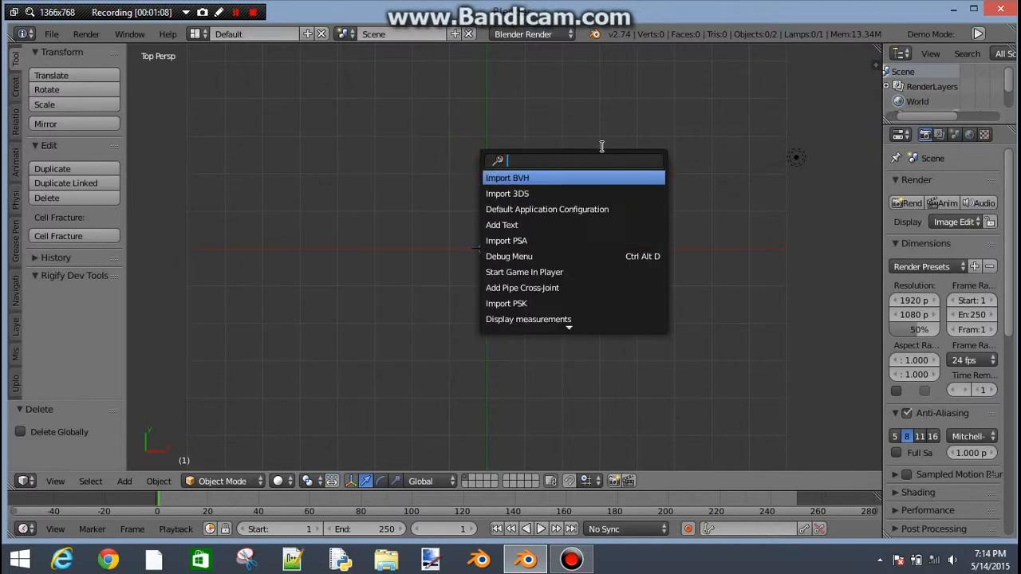
type("add")
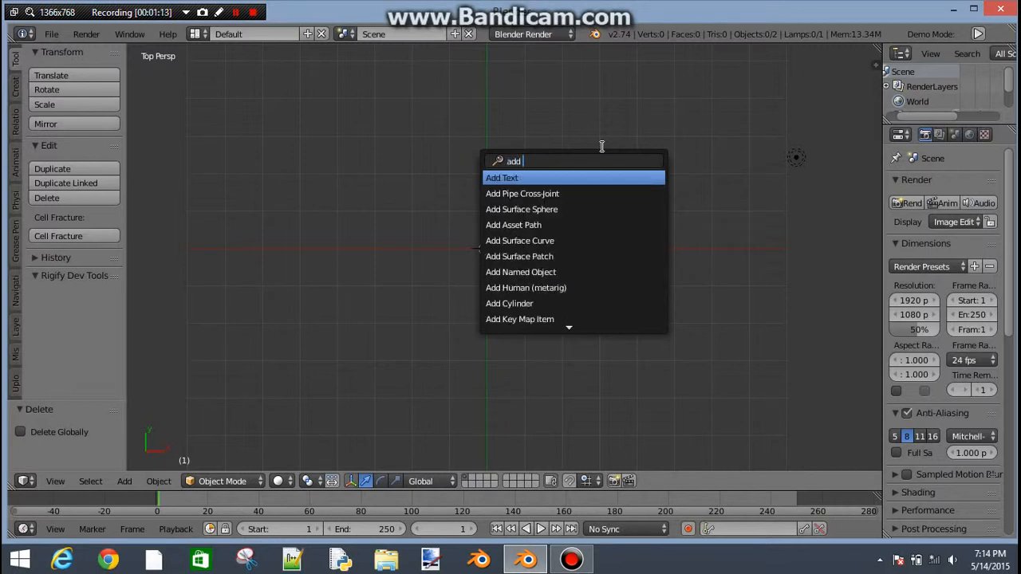
type("plane")
key("Return")
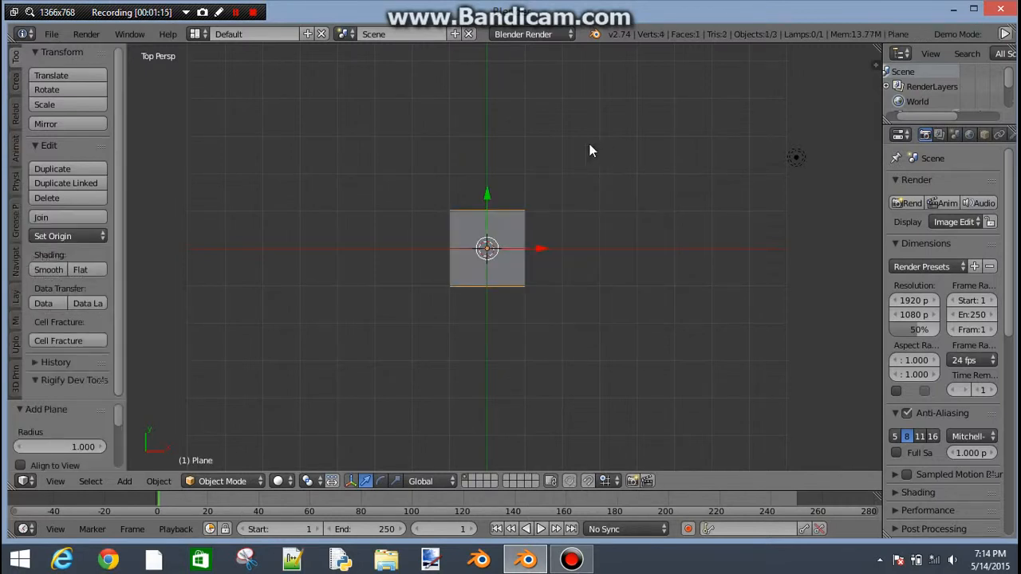
scroll(511, 239, "down", 3)
scroll(491, 272, "up", 3)
middle_click_drag(490, 272, 613, 187)
key("s")
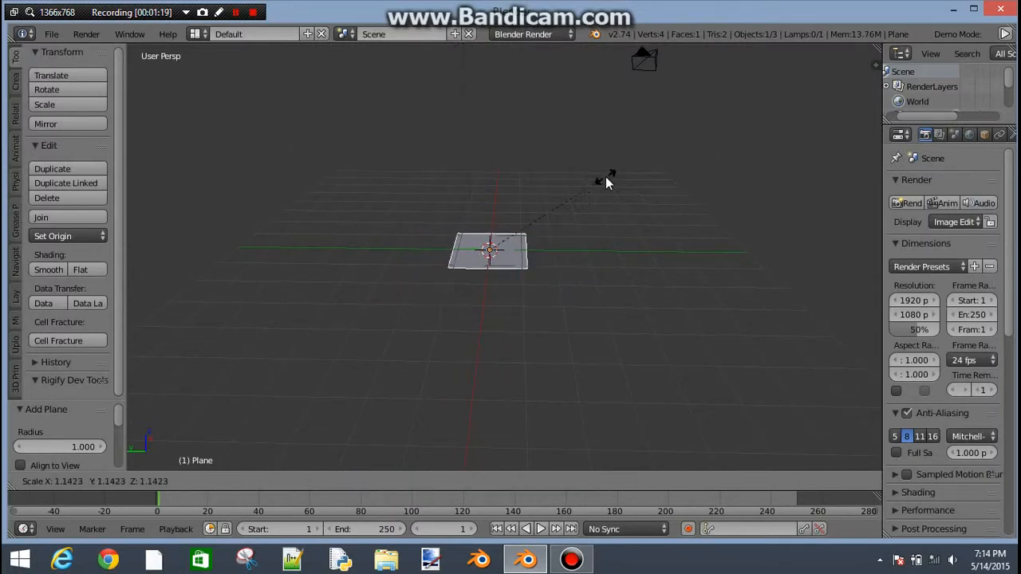
right_click(606, 180)
Step: Turn on snapping during transforms for the 3D view
scroll(616, 315, "up", 2)
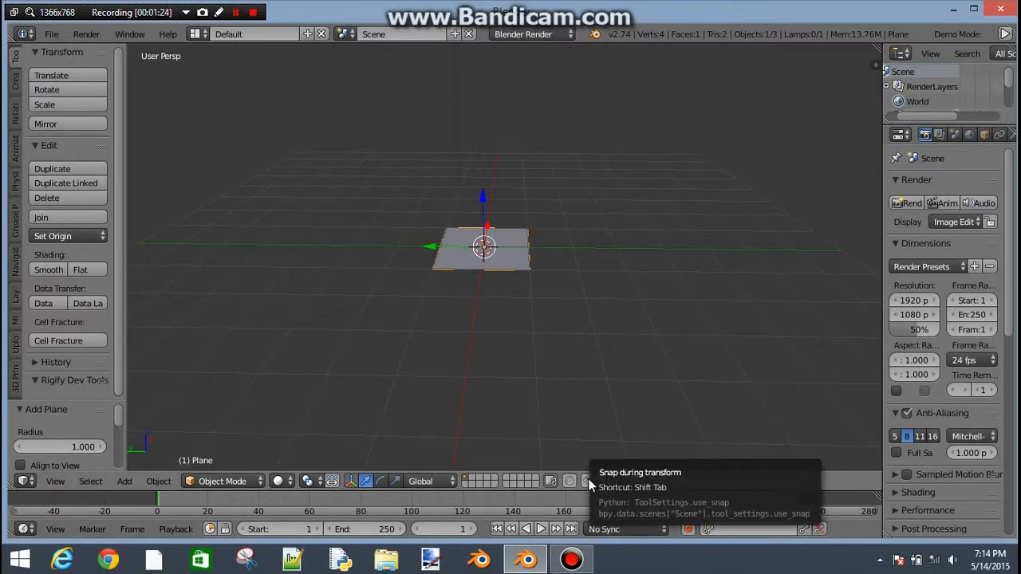
left_click_drag(593, 491, 593, 494)
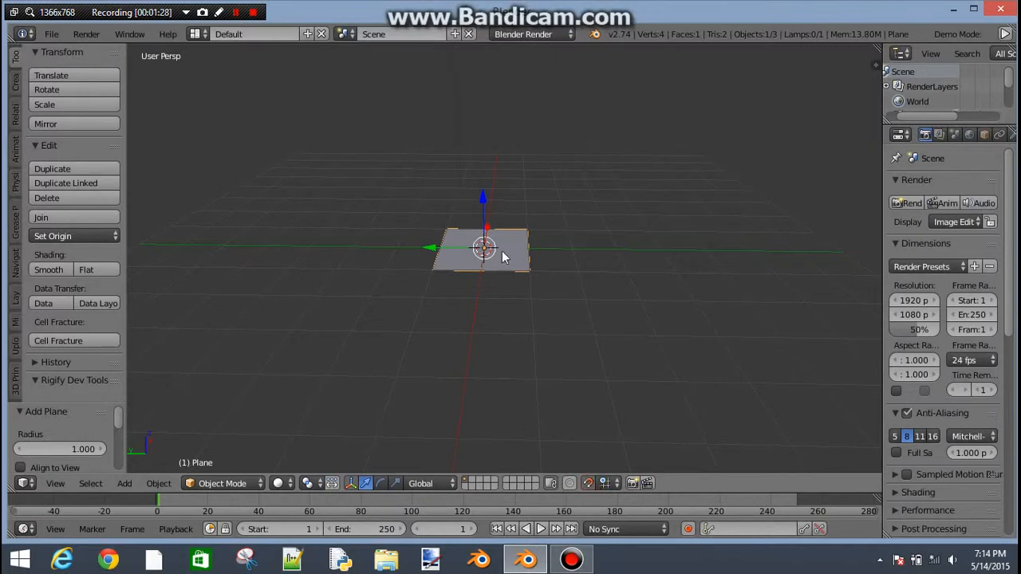
middle_click_drag(502, 256, 490, 287)
scroll(489, 287, "up", 5)
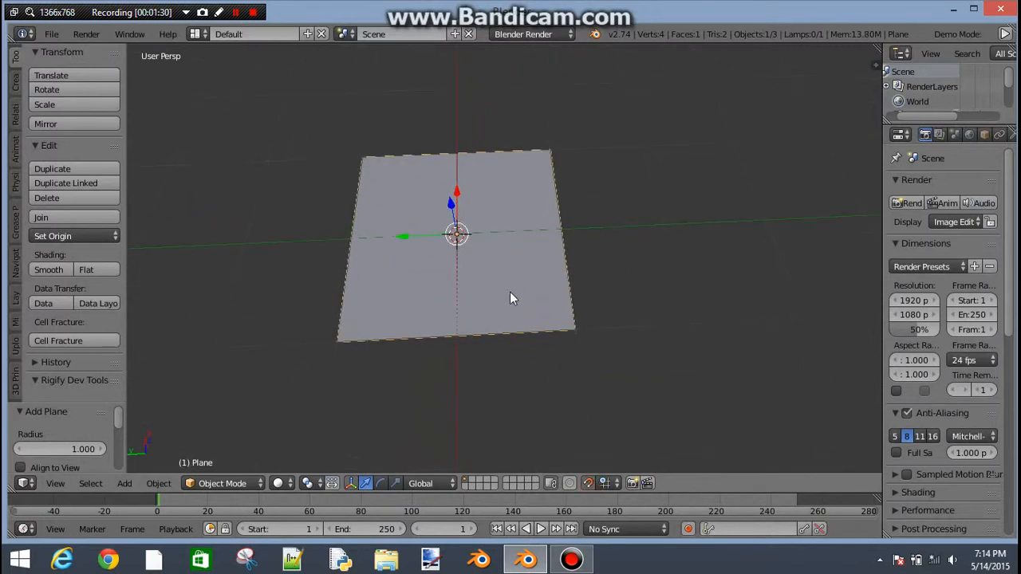
key("s")
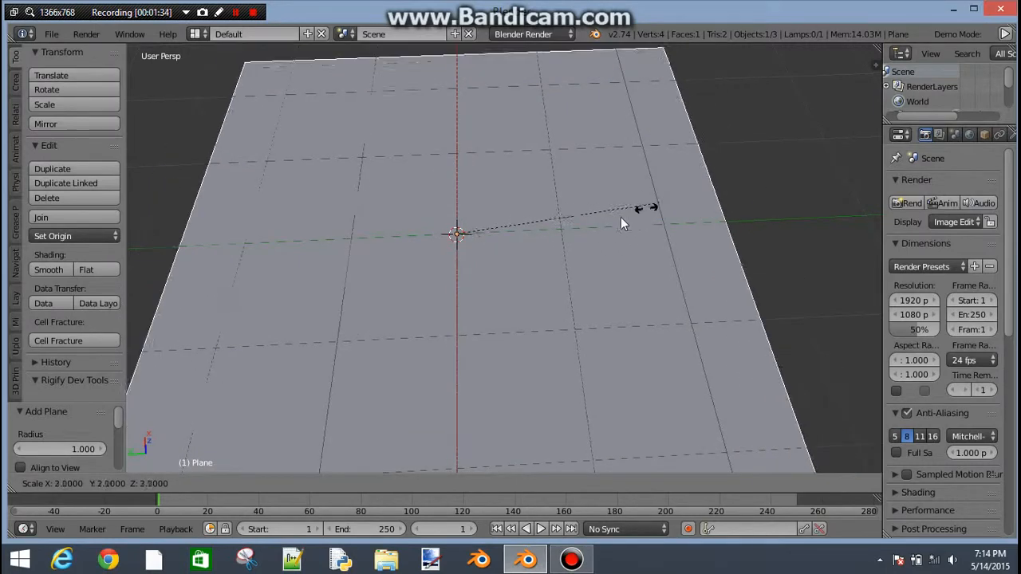
right_click(557, 241)
scroll(556, 240, "down", 6)
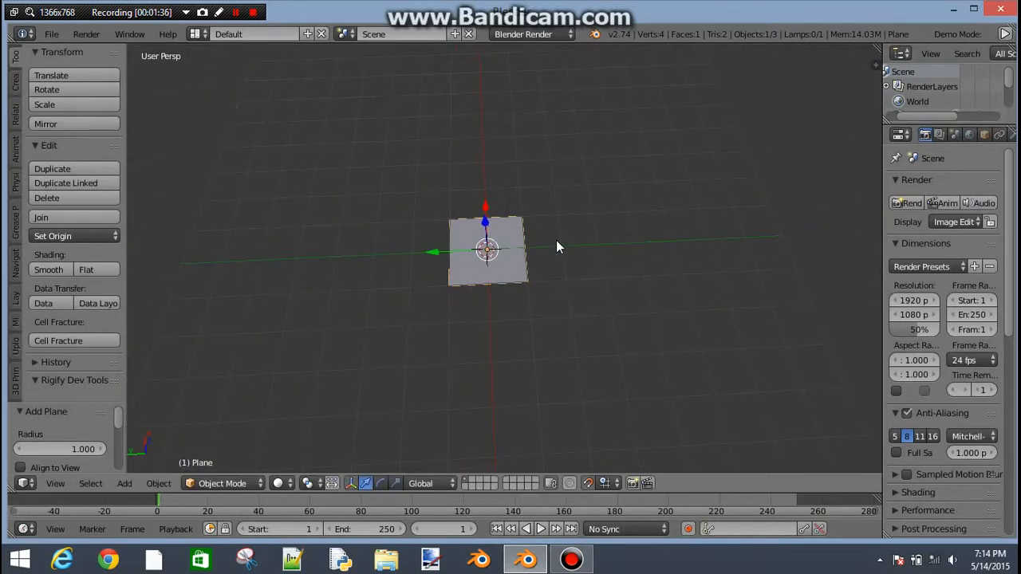
scroll(473, 292, "up", 4)
middle_click_drag(472, 294, 541, 238, "shift")
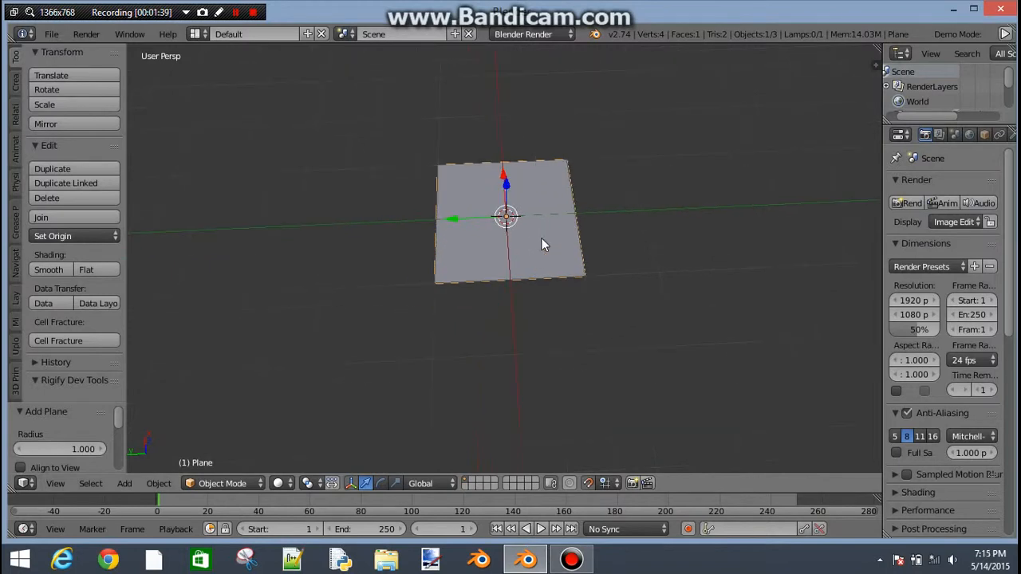
scroll(541, 239, "down", 5)
key("s")
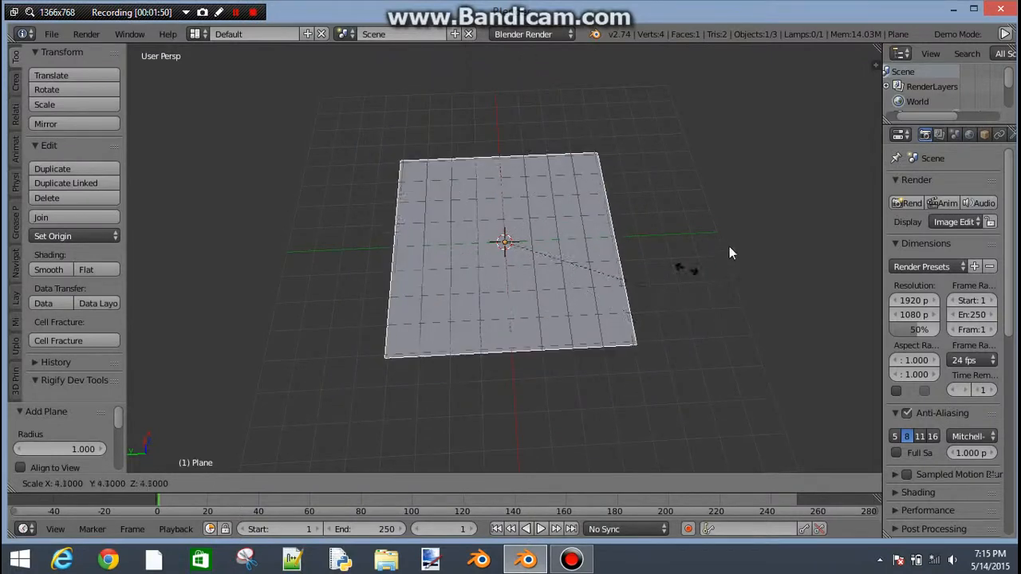
right_click(798, 171)
Step: Scale the plane uniformly by a factor of 11 so that it extends beyond the grid floor
scroll(534, 274, "up", 4)
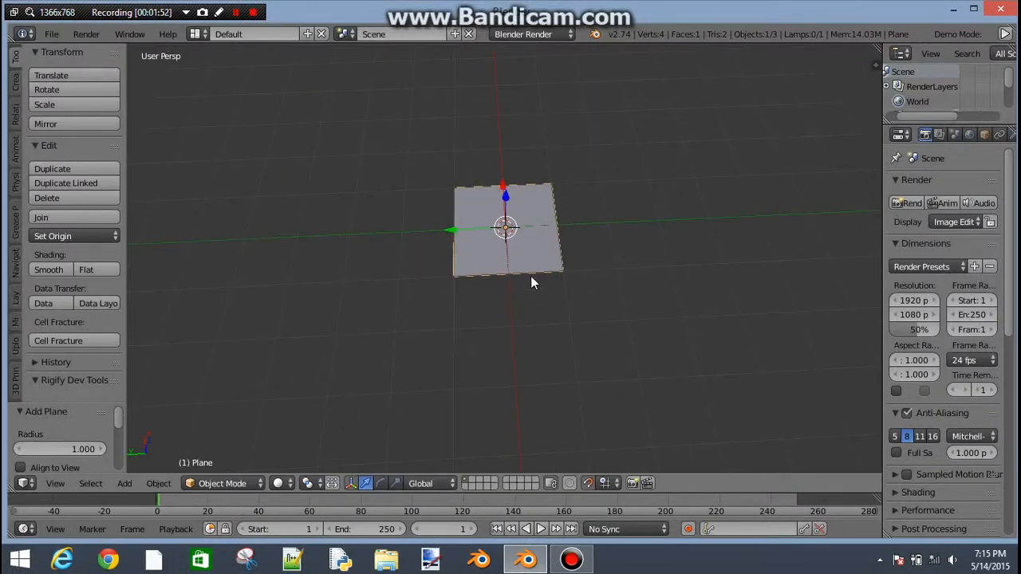
scroll(542, 240, "up", 3)
middle_click_drag(550, 209, 814, 238)
scroll(471, 220, "down", 12)
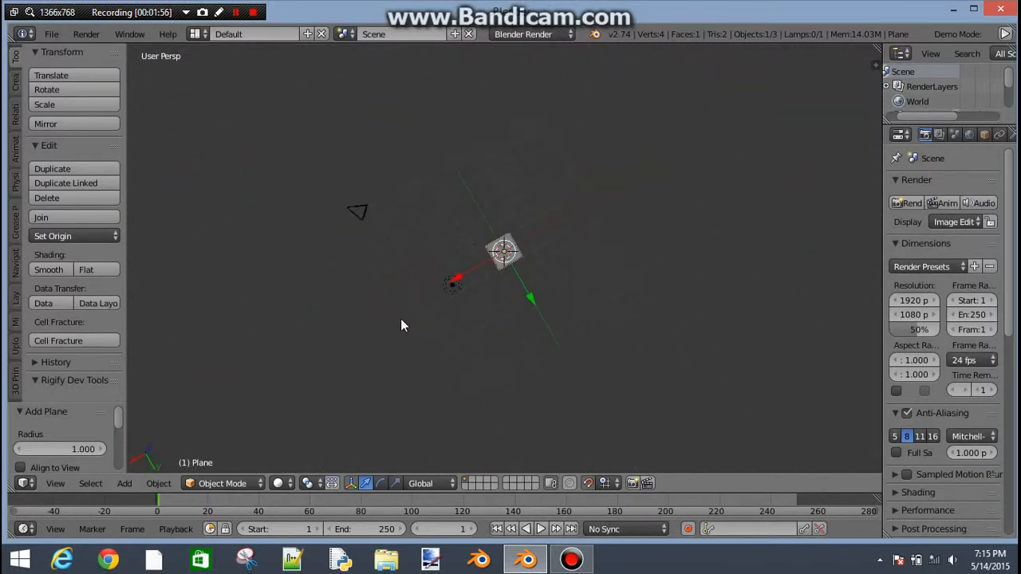
middle_click_drag(401, 320, 567, 295)
scroll(539, 290, "up", 4)
scroll(503, 343, "down", 2)
key("s")
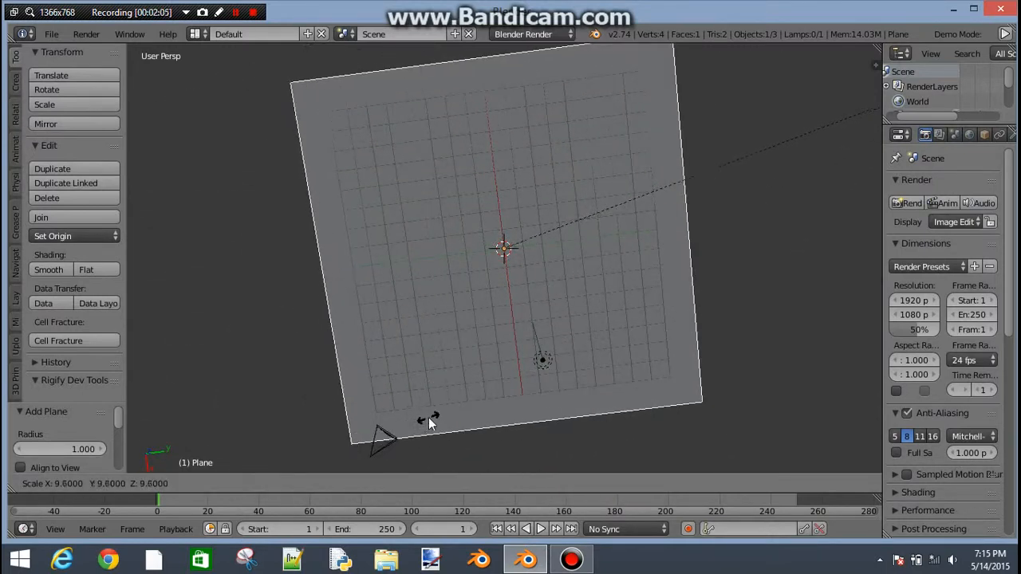
left_click(506, 353)
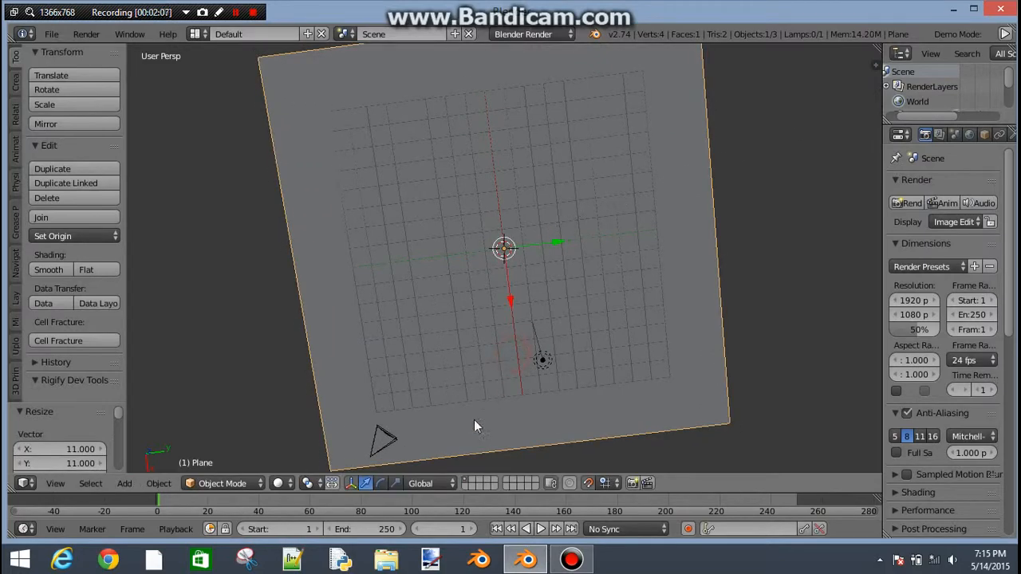
middle_click_drag(474, 423, 556, 318)
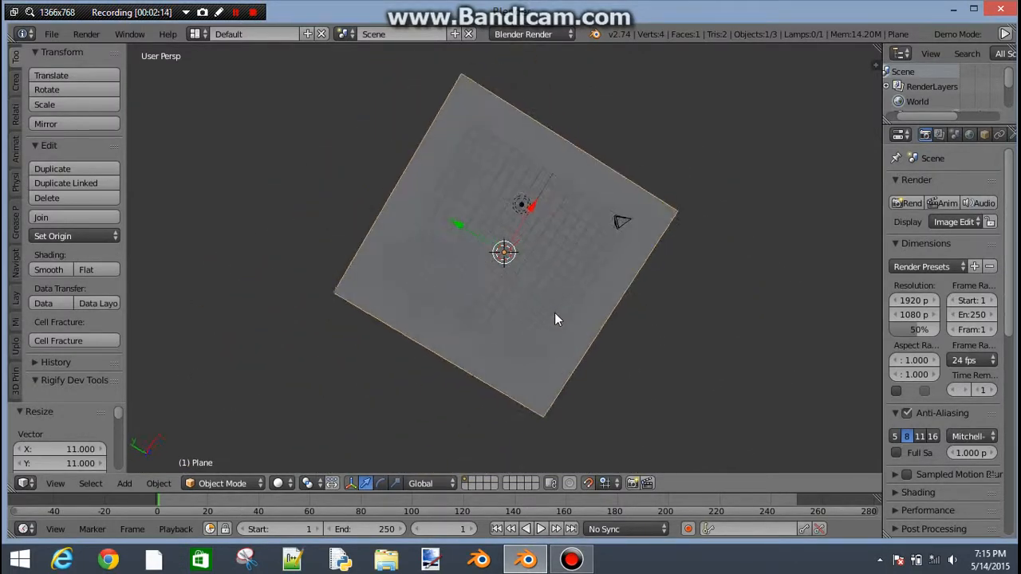
key("s")
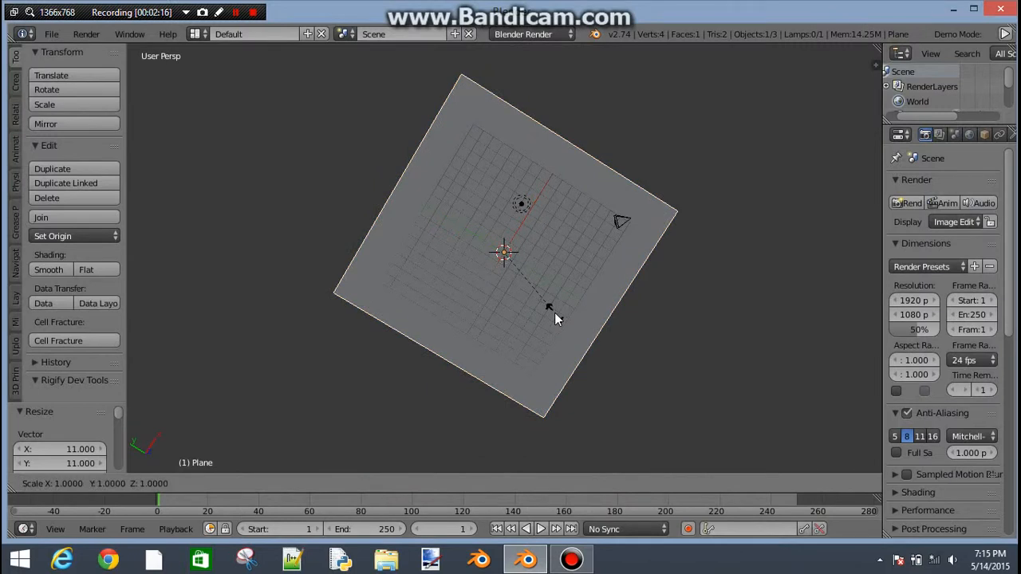
key("x")
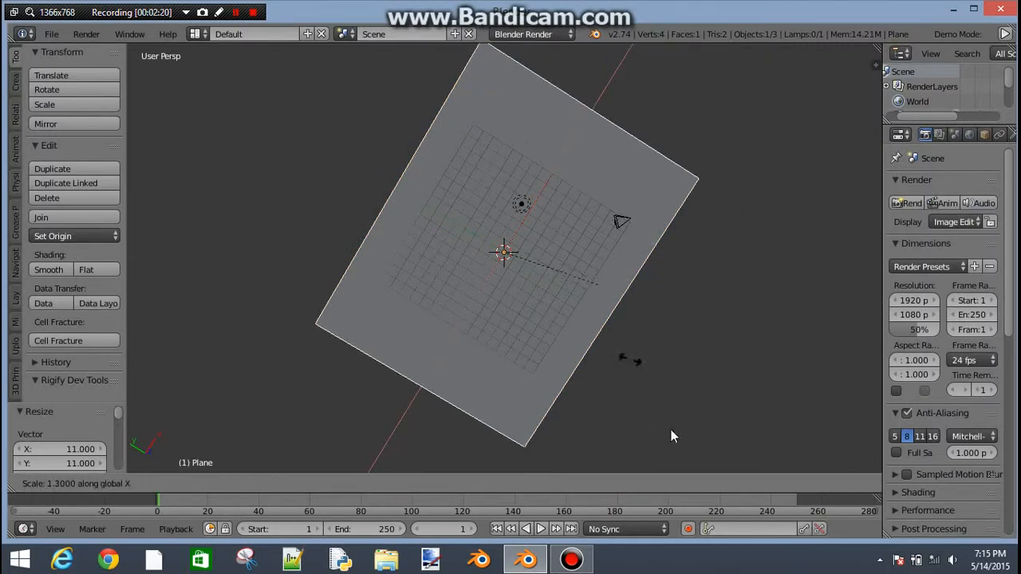
key("y")
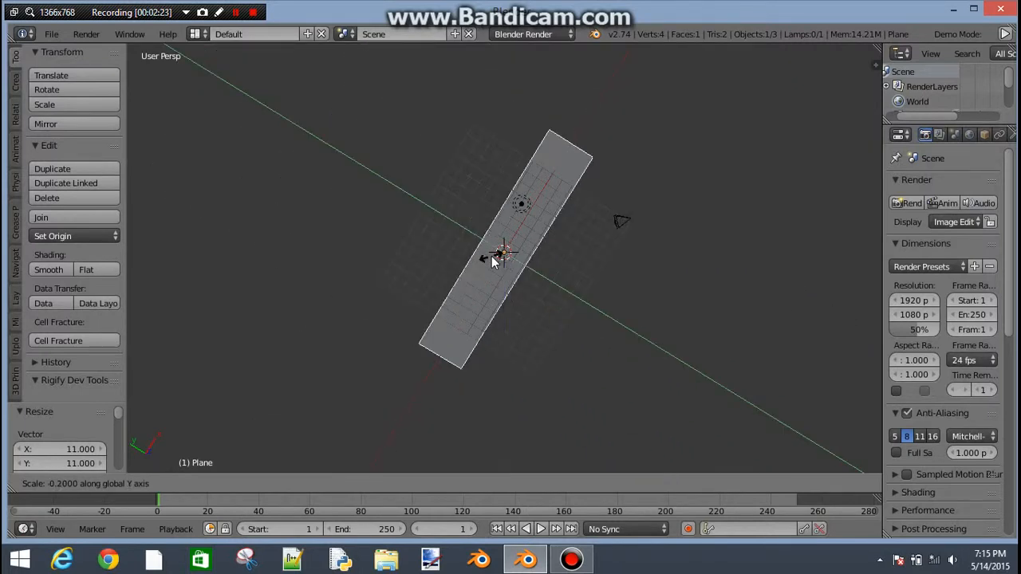
right_click(630, 185)
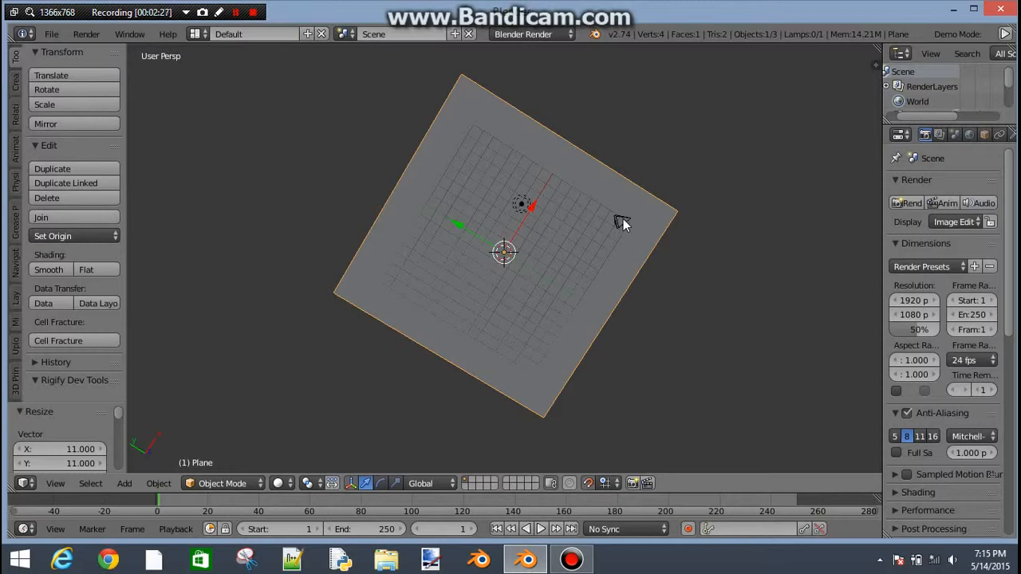
Step: Scale the plane by 1.4 along the global X axis to make it rectangular
key("s")
key("x")
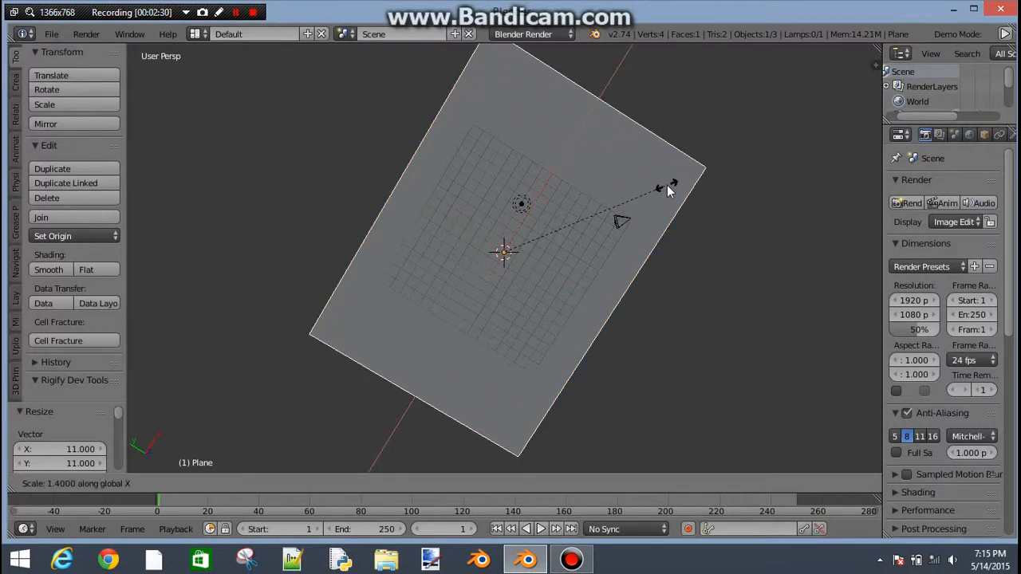
left_click(667, 185)
middle_click_drag(681, 244, 422, 164)
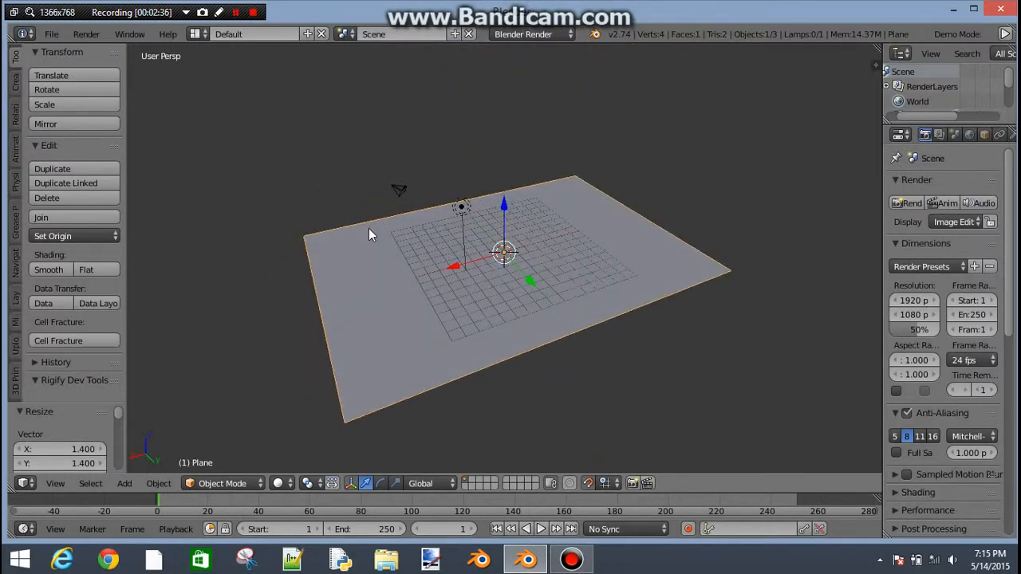
middle_click_drag(675, 200, 466, 250)
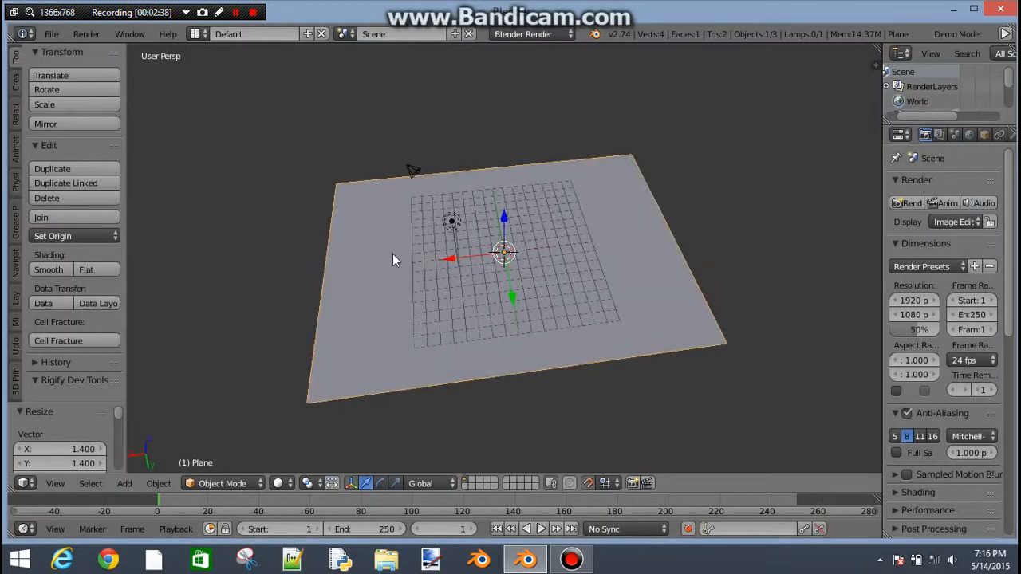
Step: Enter Edit Mode on the plane and subdivide its mesh five times with one cut each
left_click(239, 483)
left_click(250, 449)
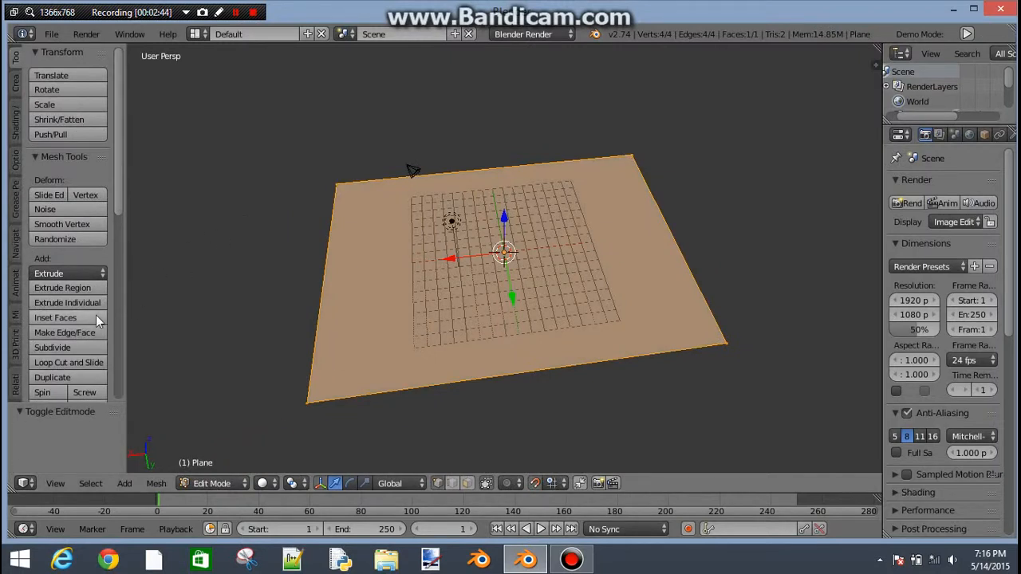
scroll(95, 315, "down", 5)
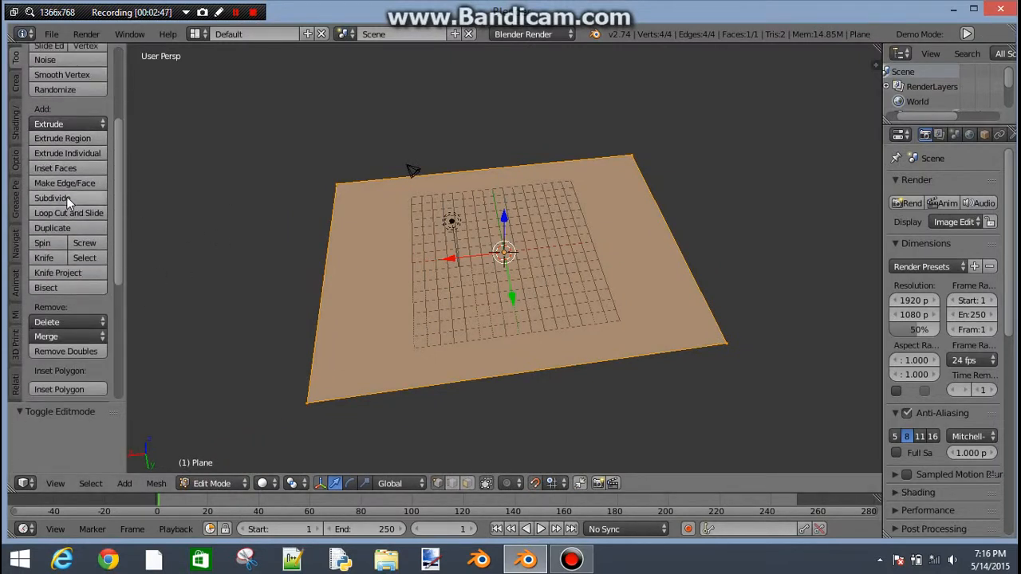
left_click(67, 197)
left_click(67, 196)
left_click(67, 197)
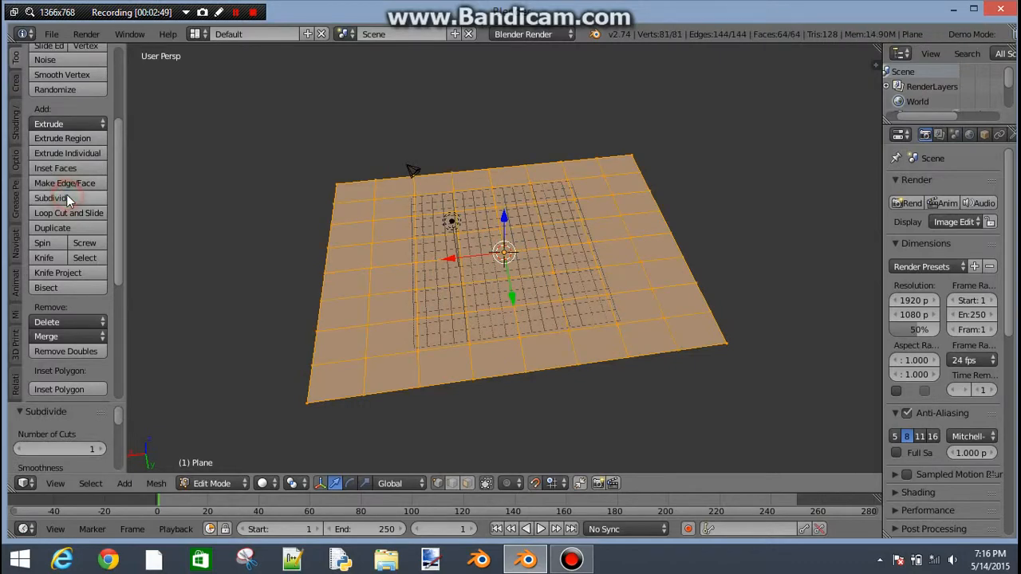
left_click(67, 196)
left_click(67, 196)
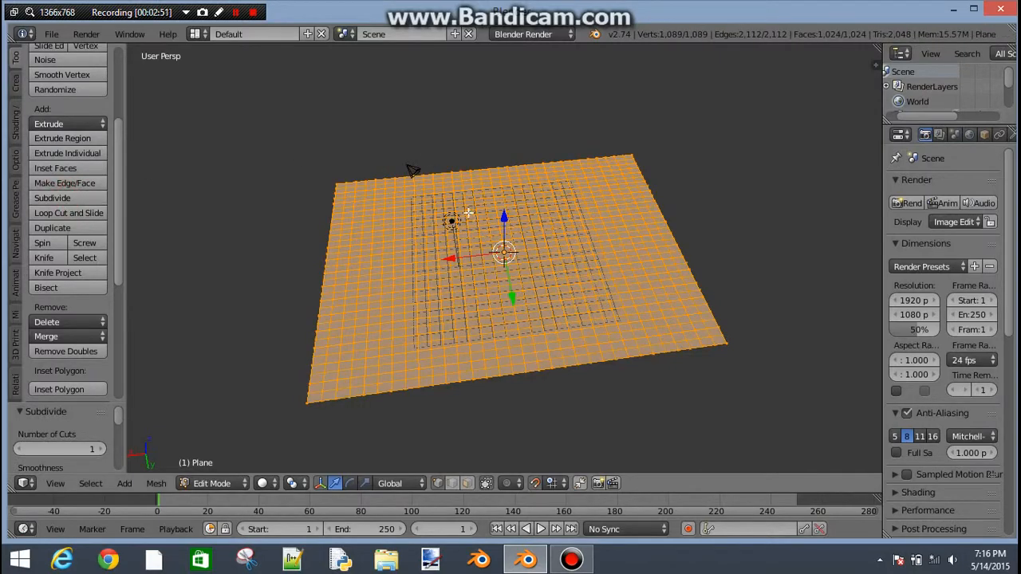
Step: Switch the mesh selection mode to faces on the subdivided plane
middle_click_drag(470, 213, 521, 185)
scroll(454, 311, "up", 3)
scroll(454, 312, "down", 2)
middle_click_drag(483, 345, 834, 455)
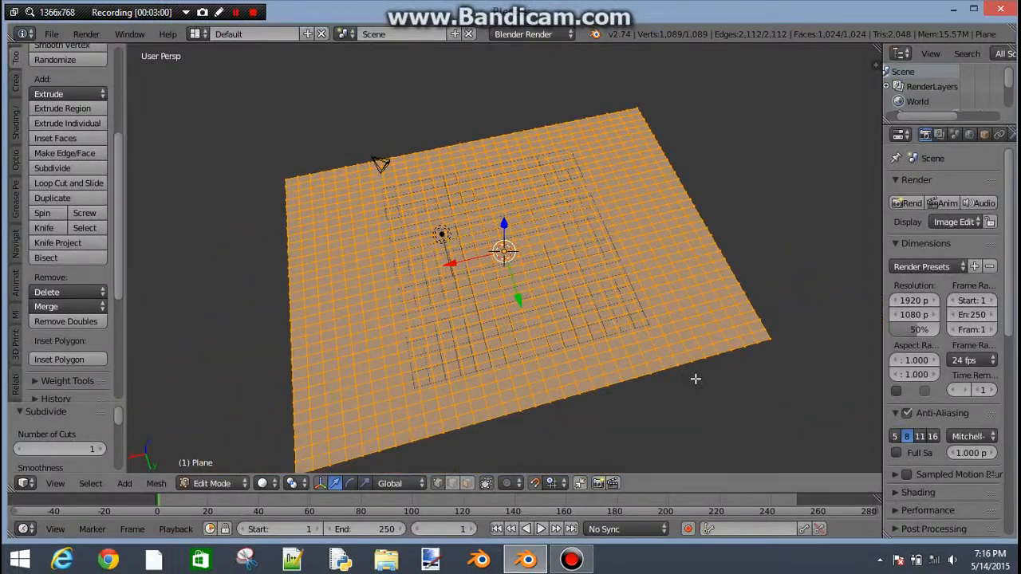
middle_click_drag(695, 378, 505, 449)
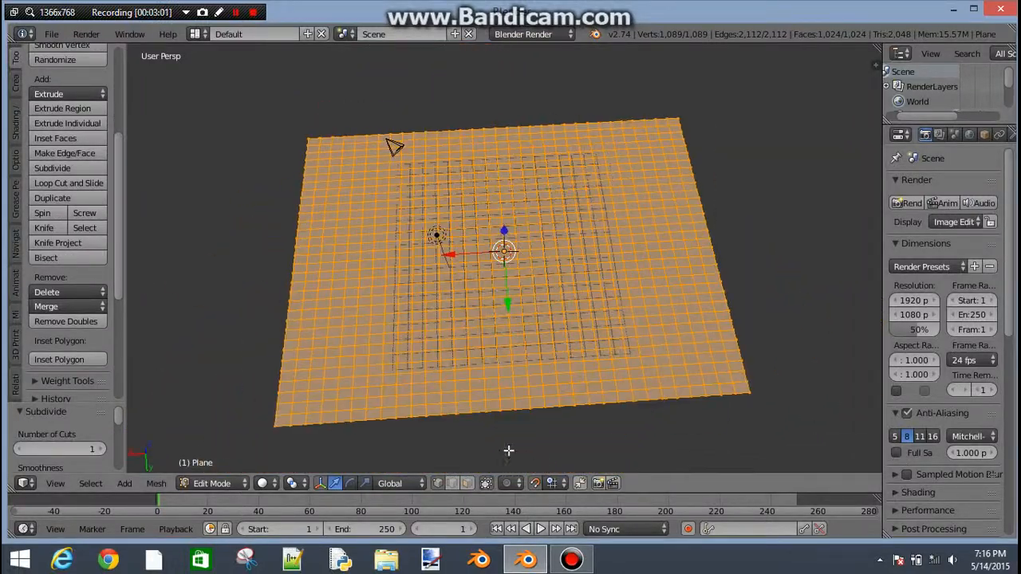
left_click(469, 483)
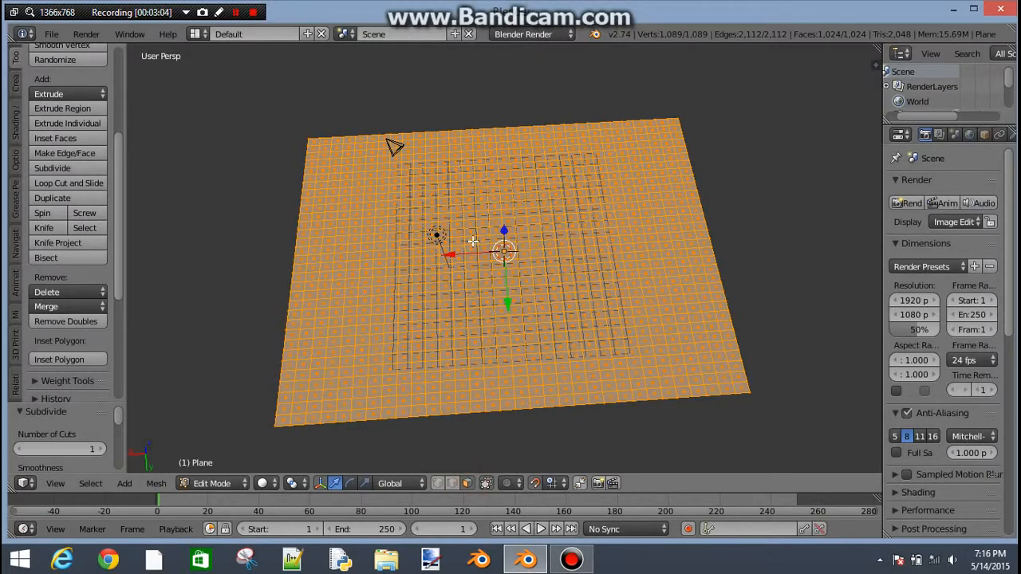
left_click(236, 12)
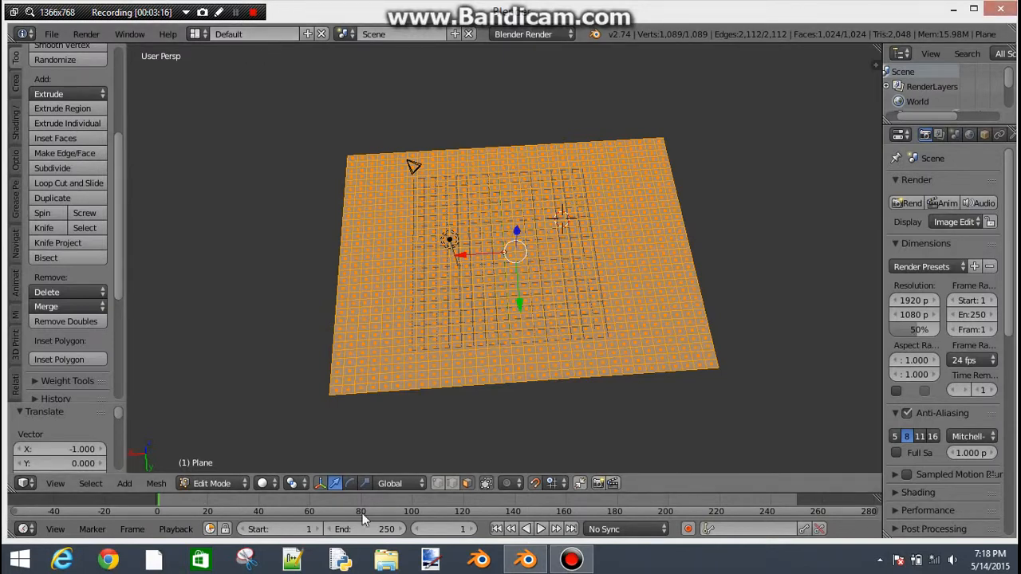
Step: Select a single face of the subdivided plane, a few rows in from its front edge
right_click(463, 326)
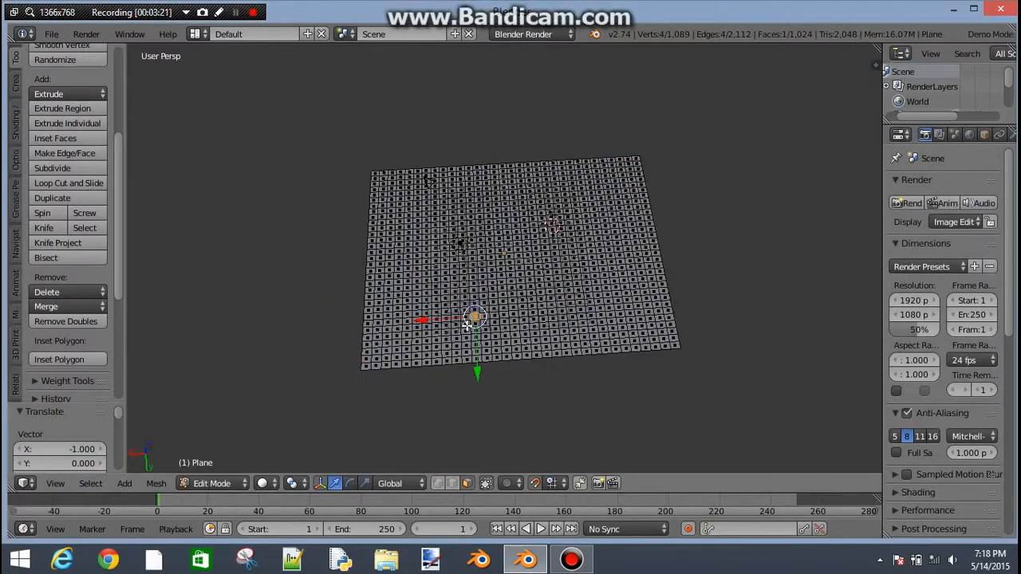
middle_click_drag(463, 325, 507, 292)
middle_click_drag(561, 221, 487, 409)
scroll(484, 355, "up", 3)
scroll(483, 356, "down", 2)
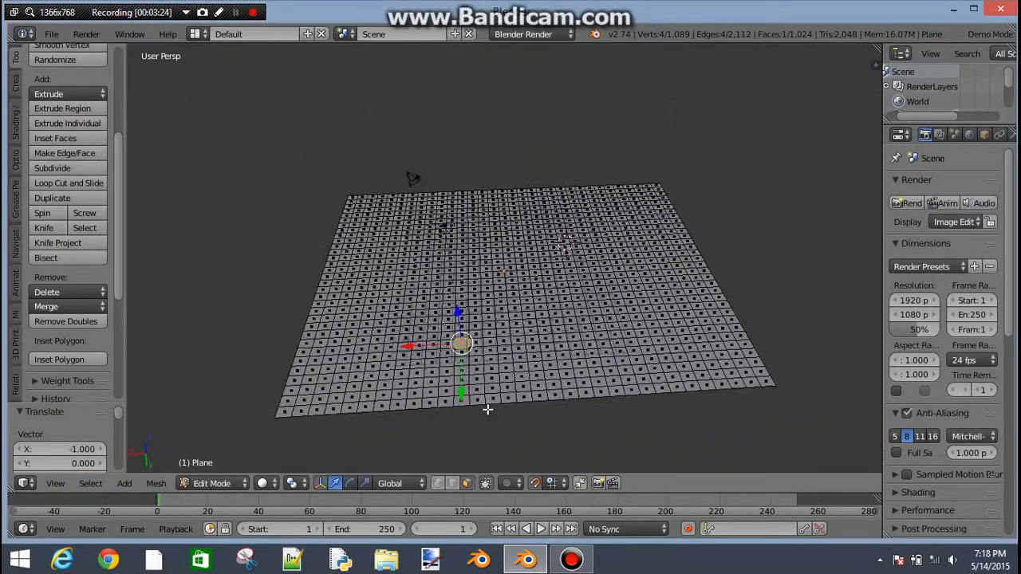
left_click(471, 483)
middle_click_drag(472, 278, 383, 31)
scroll(474, 369, "up", 2)
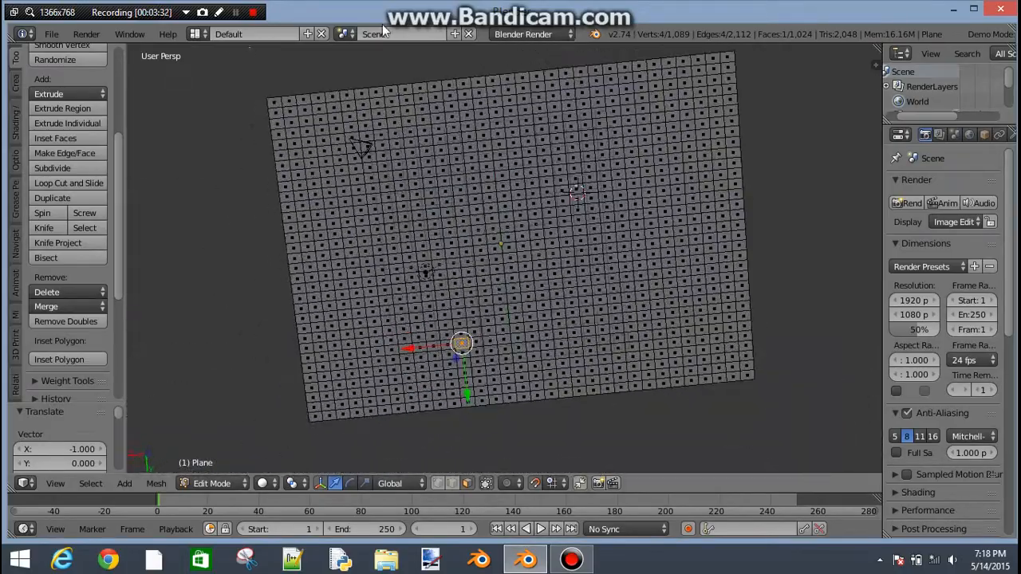
Step: Select all faces and isolate the plane in local view, seen from the top
middle_click_drag(597, 341, 391, 424)
key("KP_7")
scroll(567, 361, "down", 2)
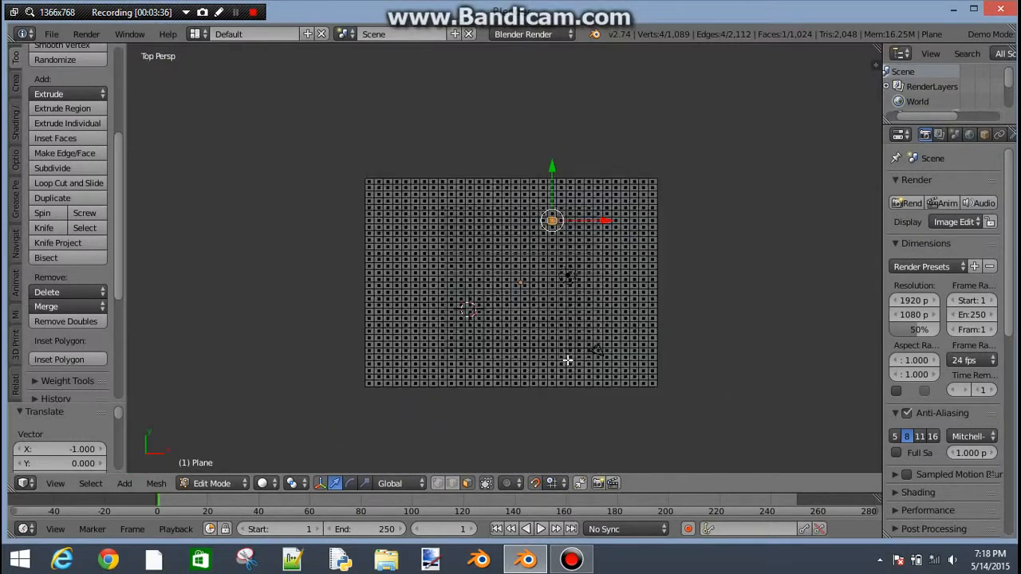
scroll(506, 333, "up", 3)
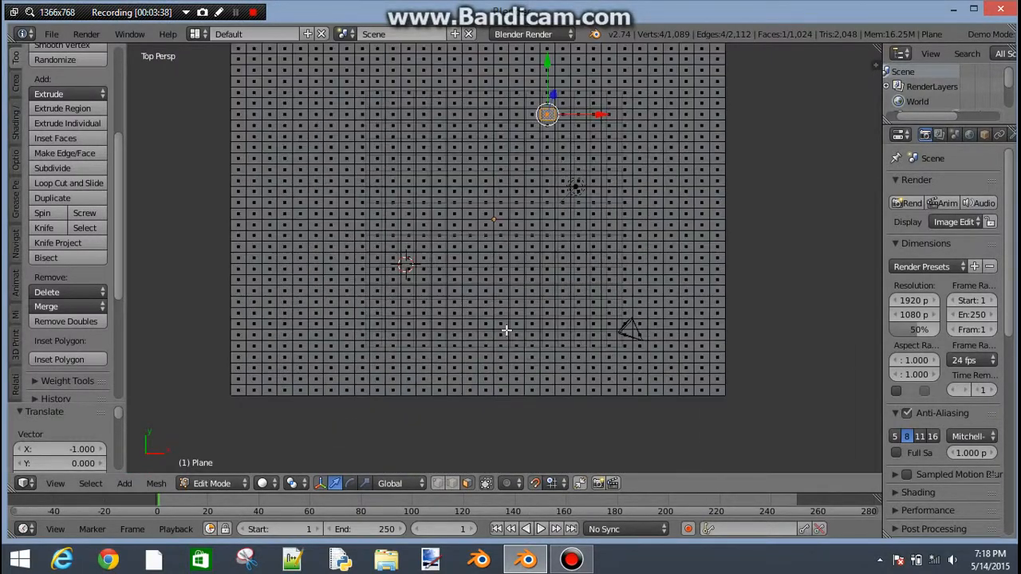
scroll(486, 271, "down", 1)
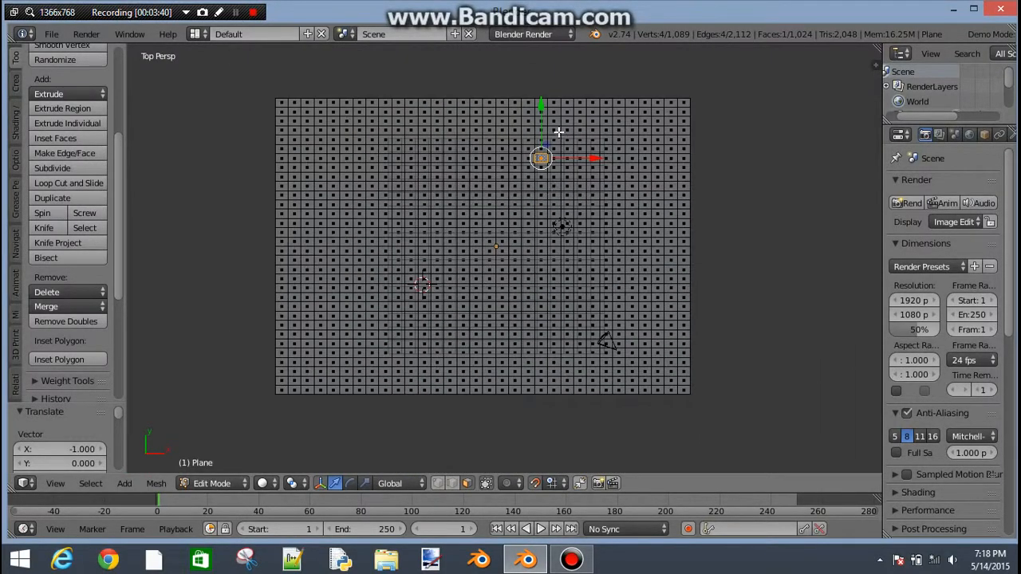
scroll(516, 295, "down", 4)
key("a")
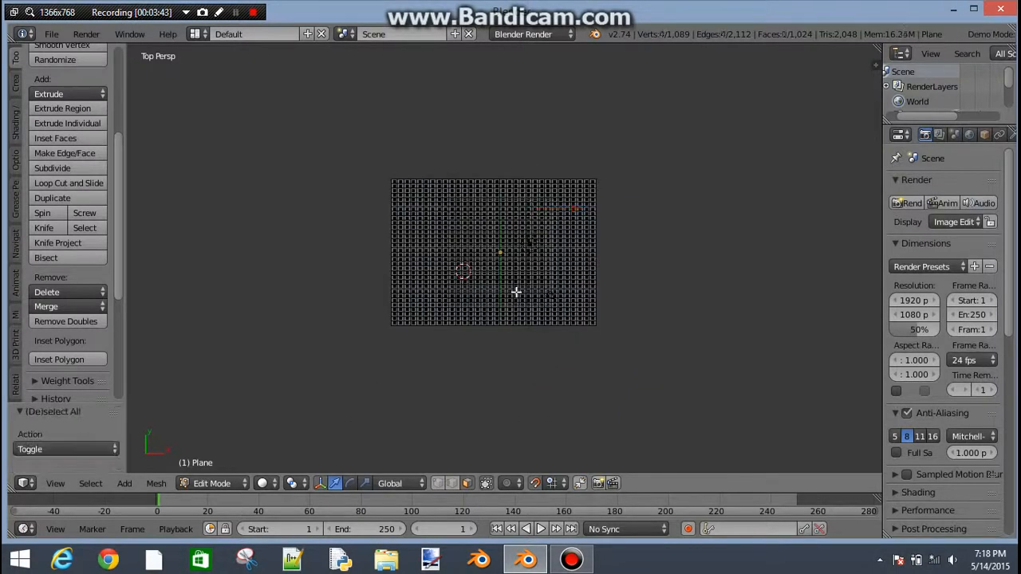
key("a")
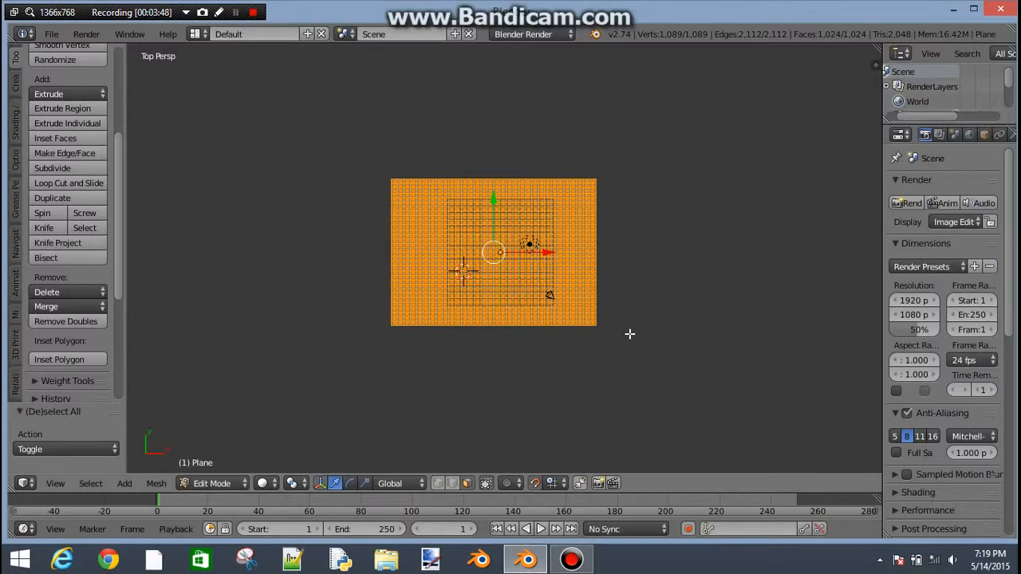
key("KP_Divide")
scroll(621, 329, "up", 4)
scroll(615, 330, "down", 3)
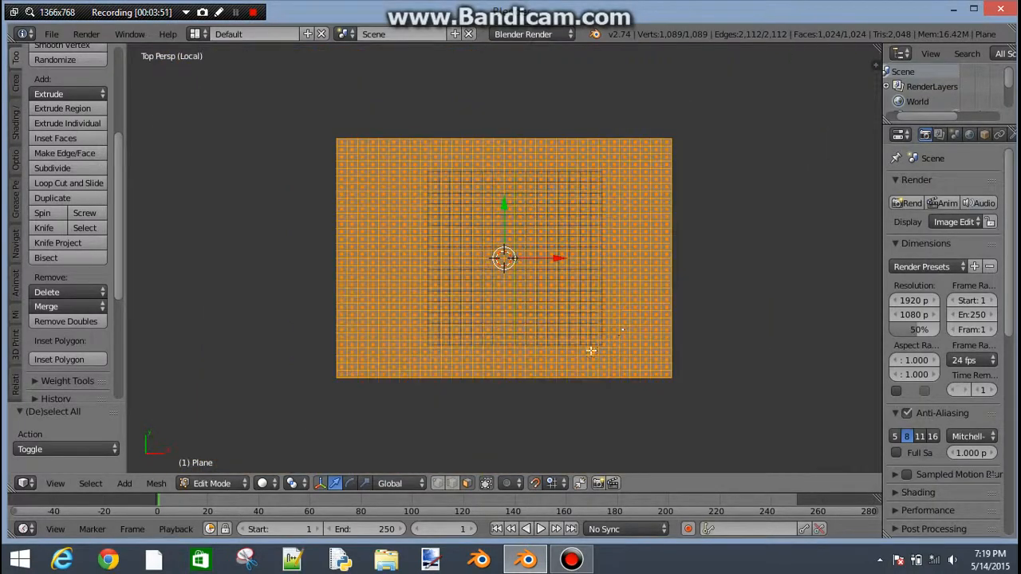
scroll(590, 349, "up", 2)
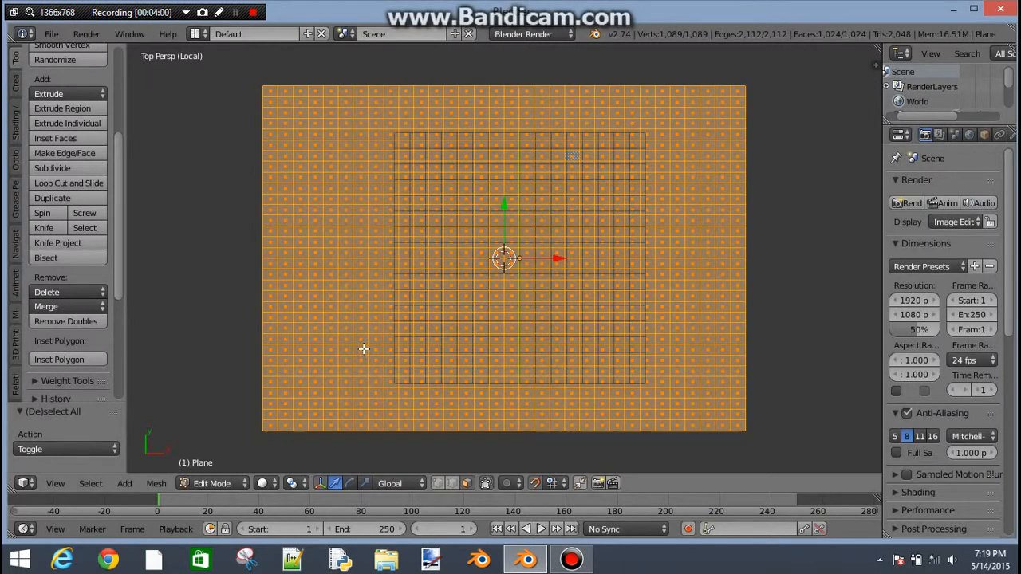
Step: Clear the selection and box-select the 12-by-16 block of faces in the plane's lower-right corner, starting from its vertical middle
key("a")
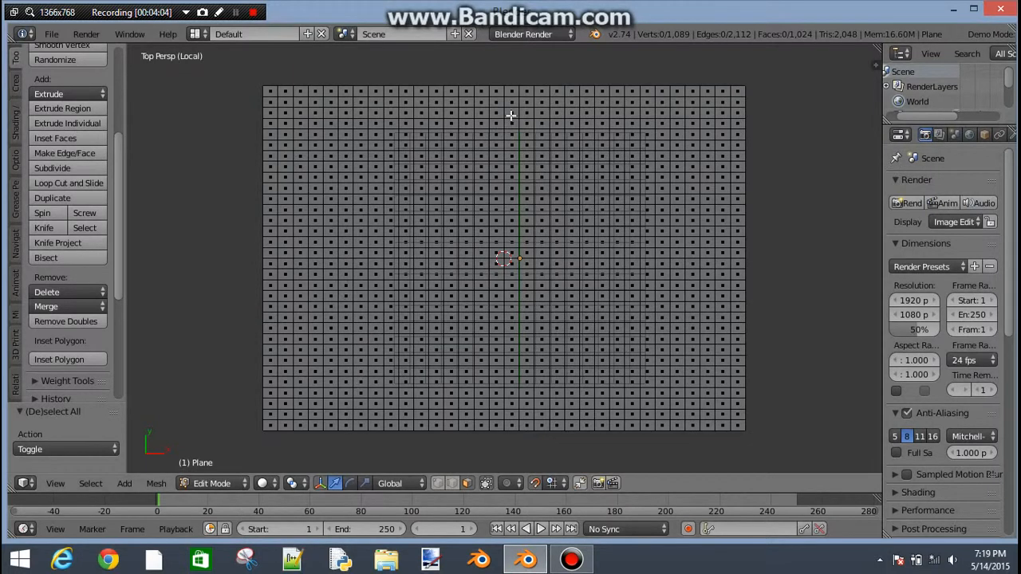
right_click(743, 266)
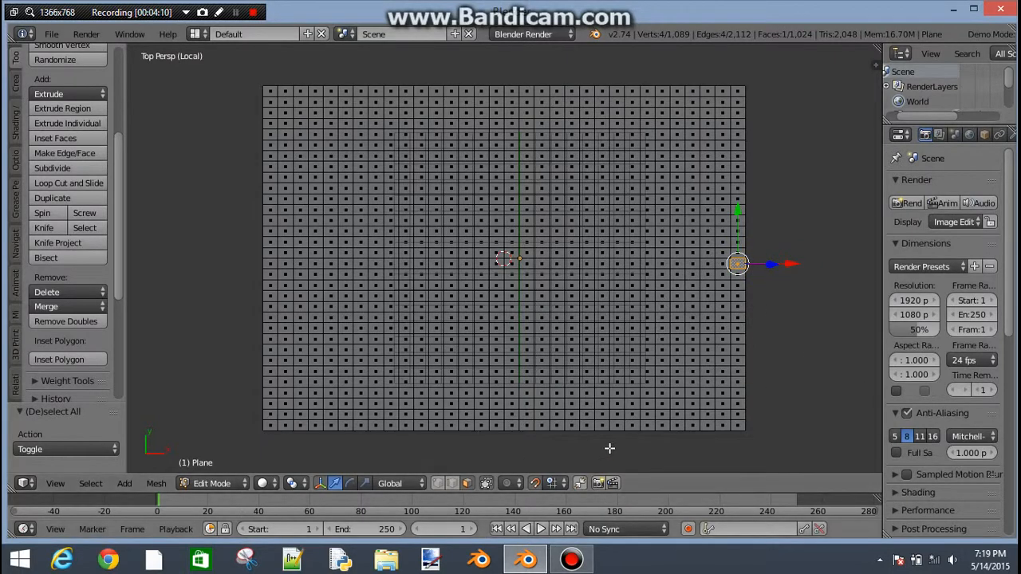
key("b")
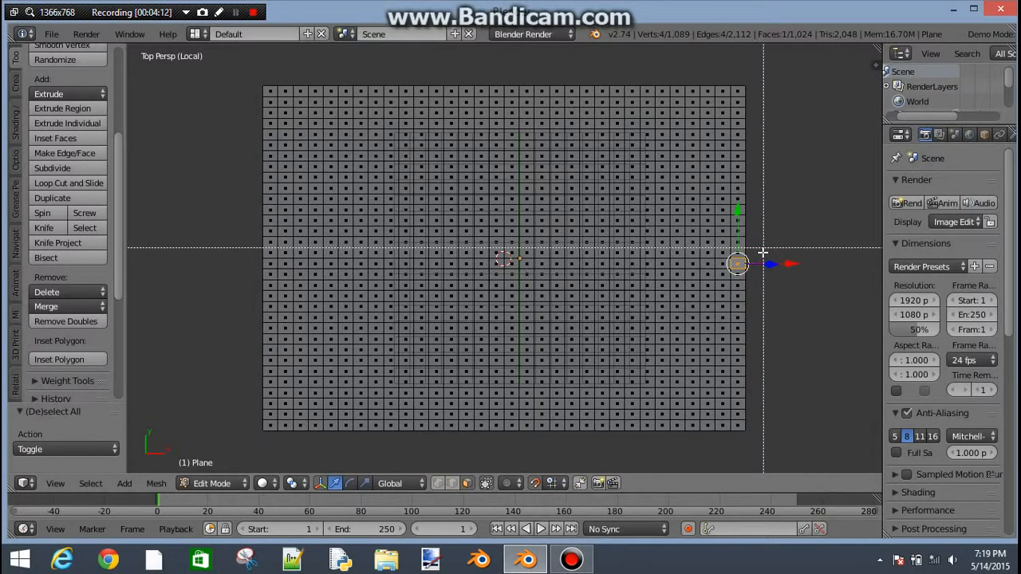
left_click_drag(762, 253, 787, 299)
key("b")
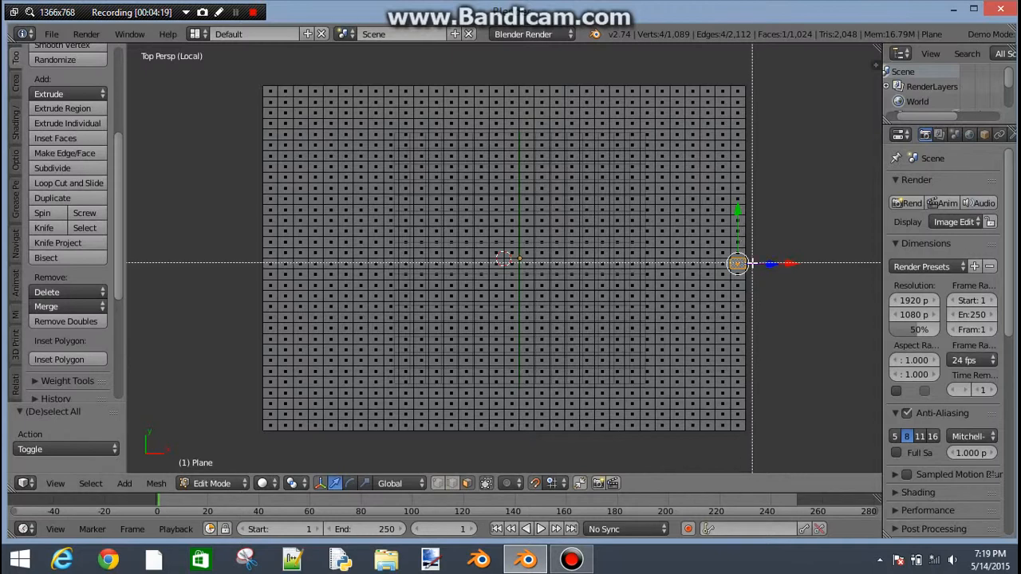
left_click_drag(752, 264, 568, 437)
Step: Box-deselect the interior faces of the selected block, leaving only a one-face-wide rectangular border
scroll(568, 437, "up", 3)
scroll(568, 437, "down", 2)
middle_click_drag(666, 448, 636, 224, "shift")
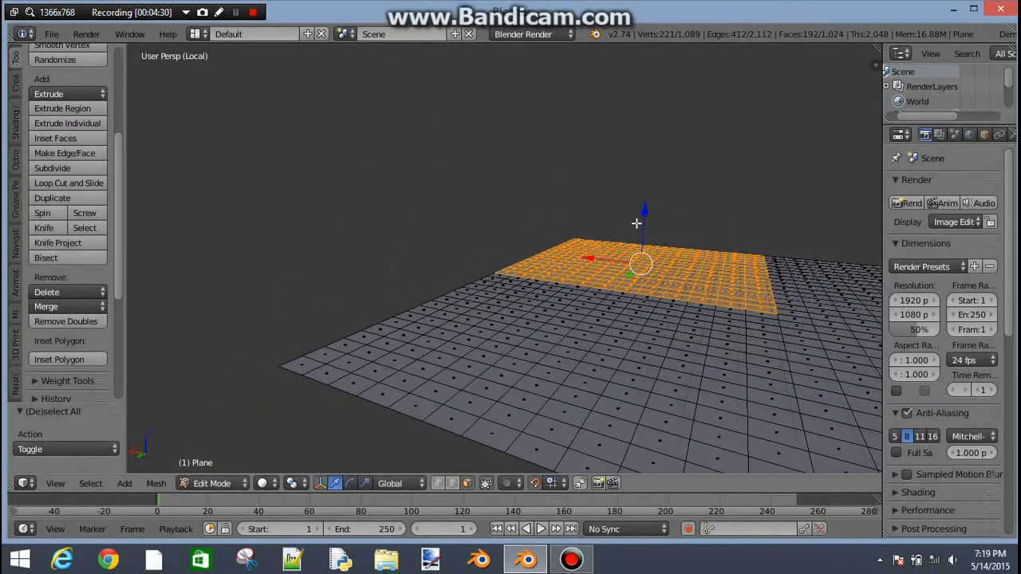
middle_click_drag(281, 275, 433, 429)
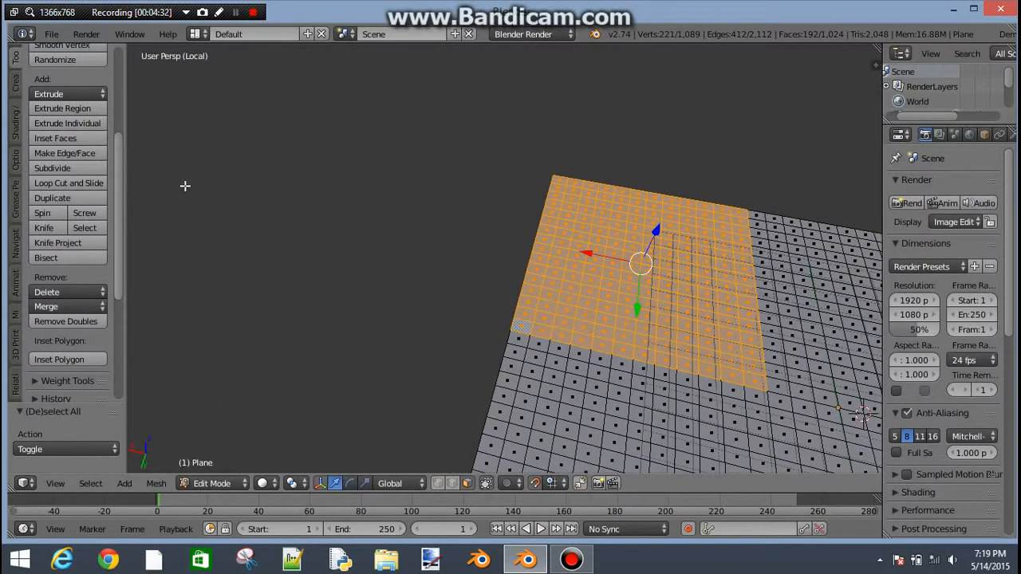
key("KP_7")
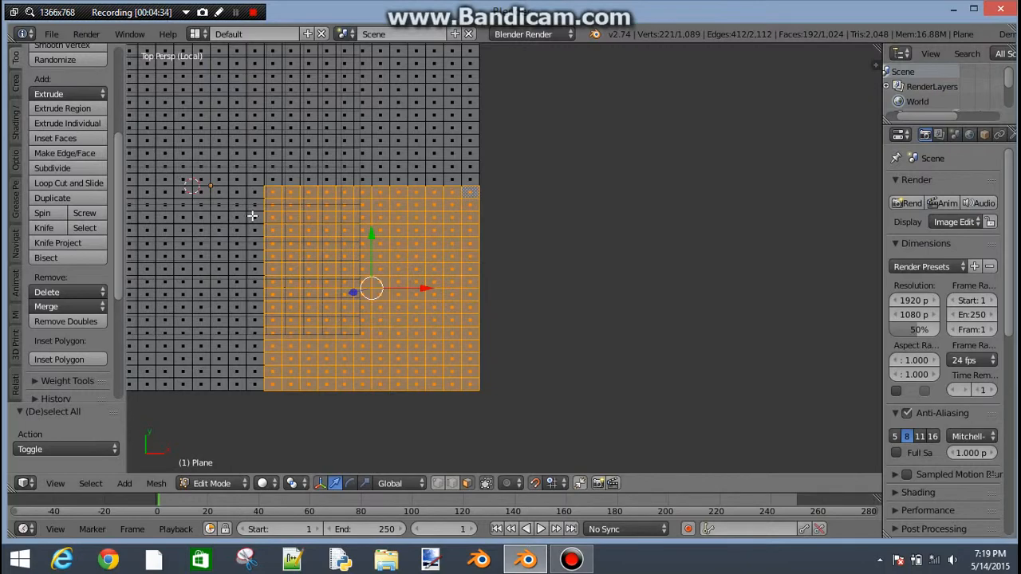
middle_click_drag(253, 216, 383, 151, "shift")
scroll(504, 287, "up", 2)
middle_click_drag(437, 225, 453, 267, "shift")
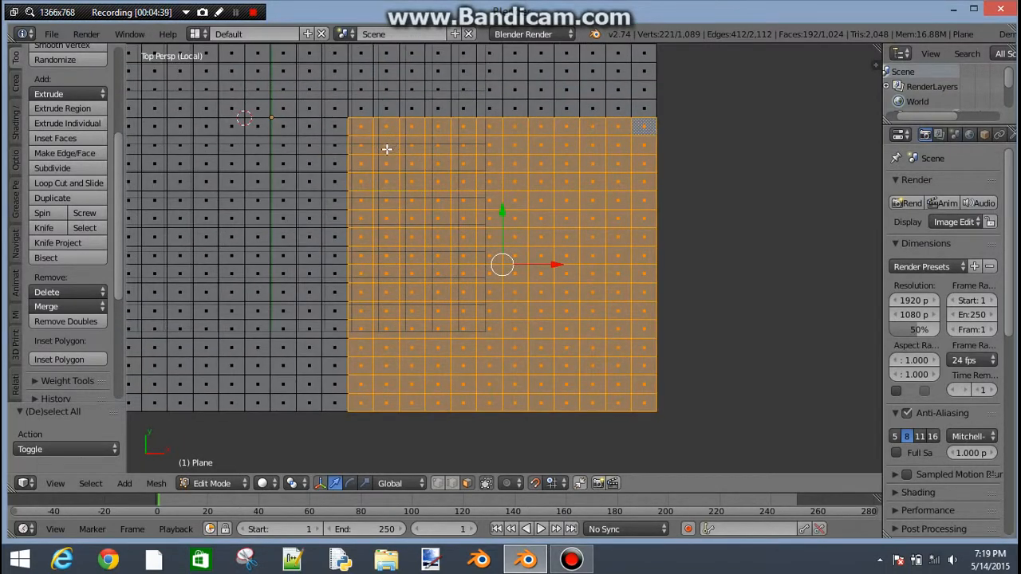
key("b")
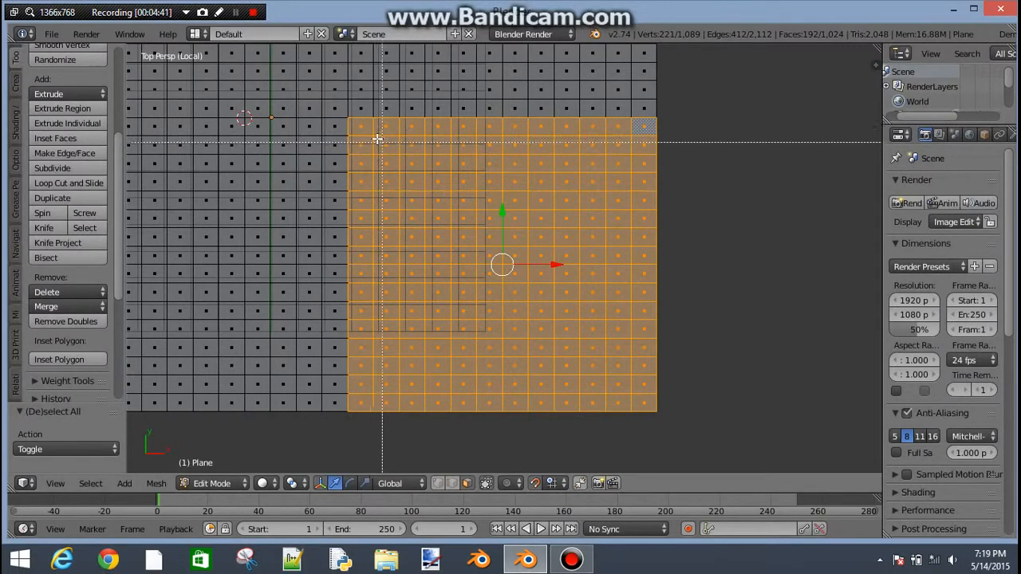
left_click_drag(376, 140, 626, 387)
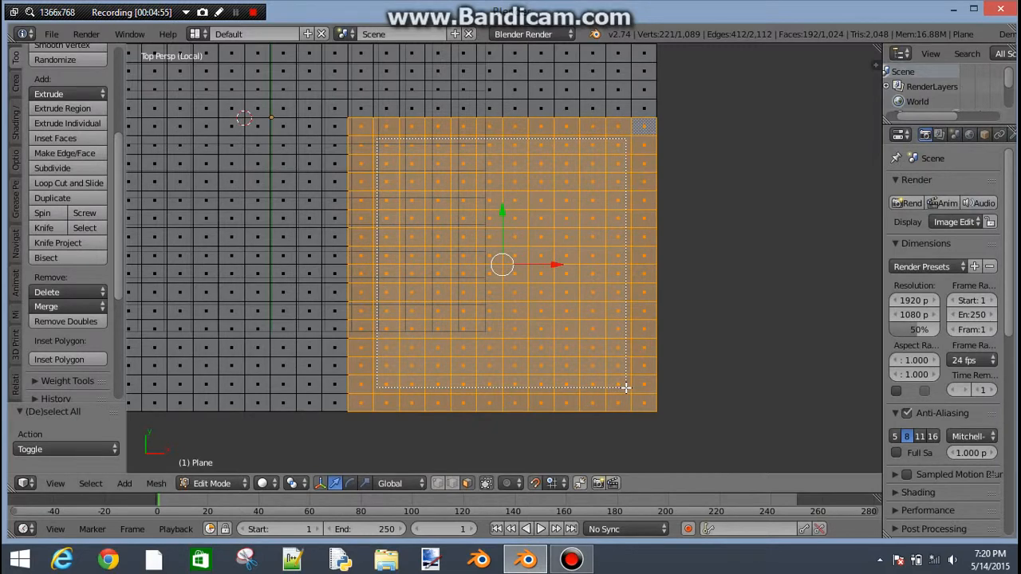
middle_click_drag(626, 388, 626, 387)
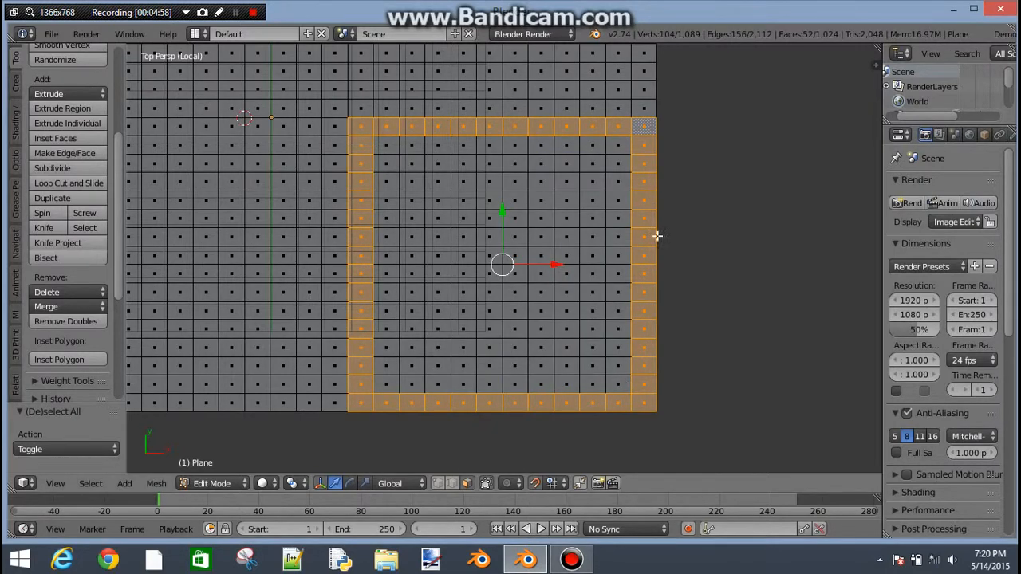
Step: Box-deselect three neighbouring faces on the left side of the border to leave a doorway gap
scroll(535, 275, "down", 1)
scroll(534, 275, "up", 2)
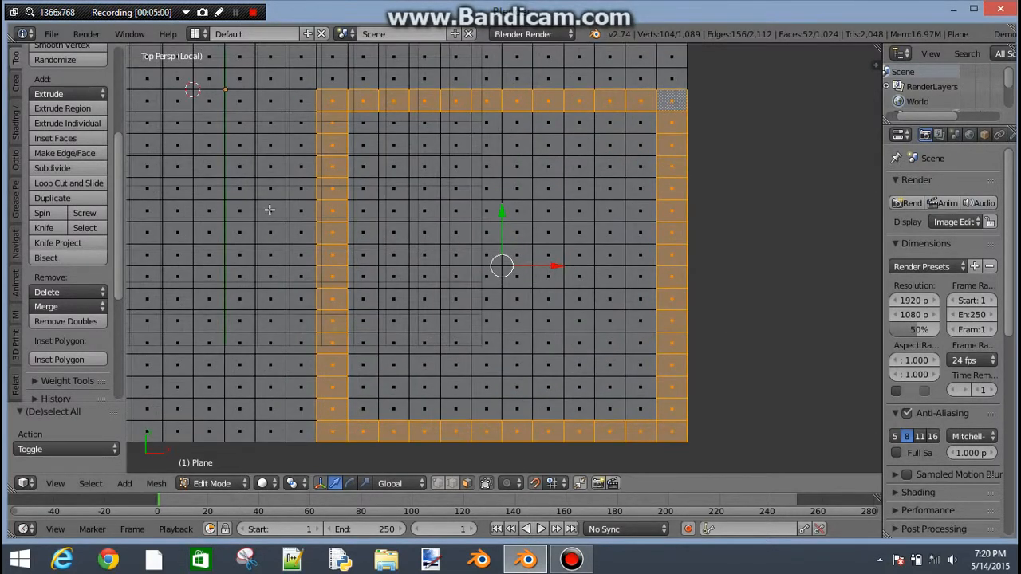
key("b")
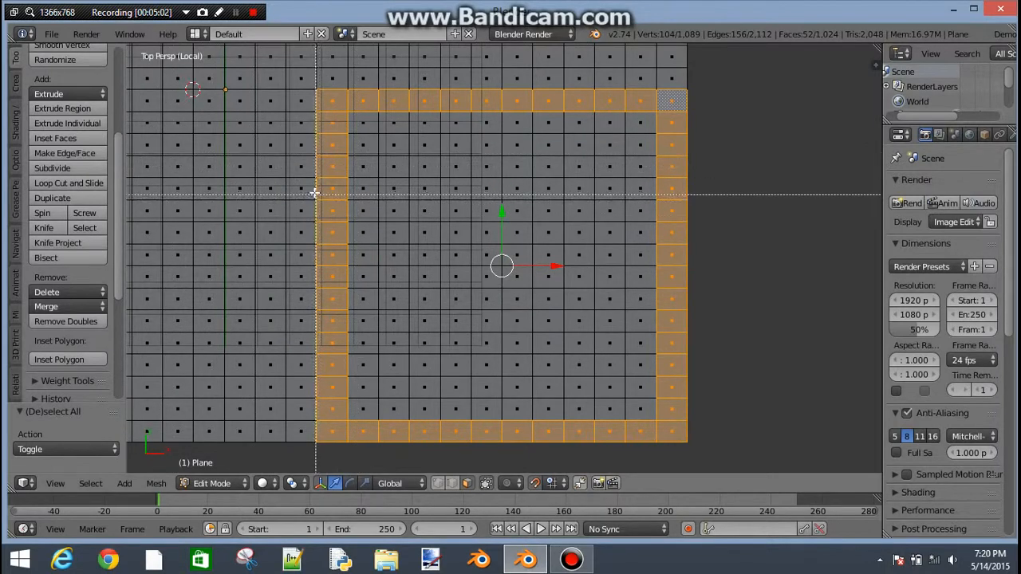
left_click_drag(310, 212, 431, 279)
middle_click_drag(430, 279, 428, 260)
middle_click_drag(273, 376, 539, 266)
key("e")
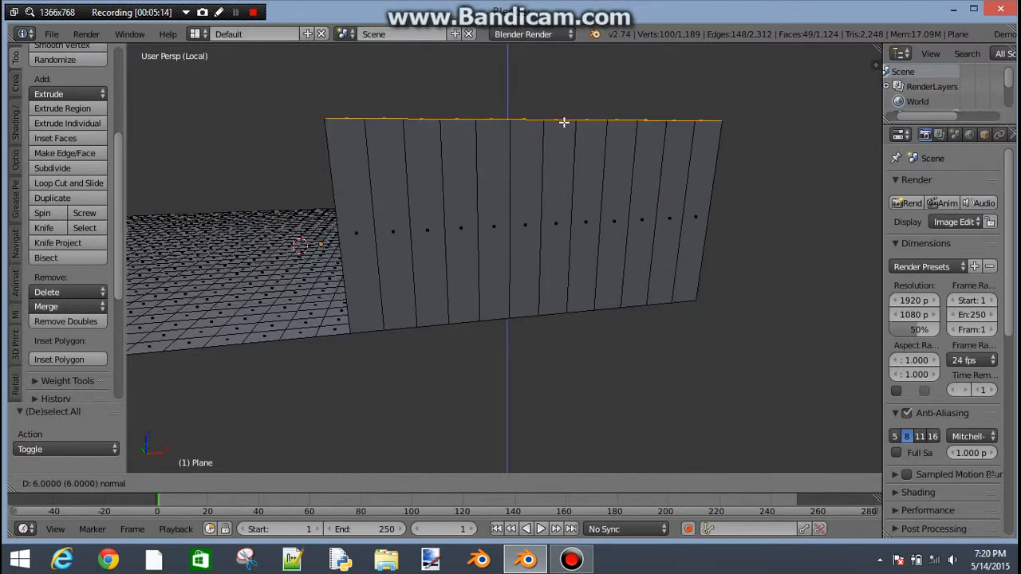
right_click(498, 161)
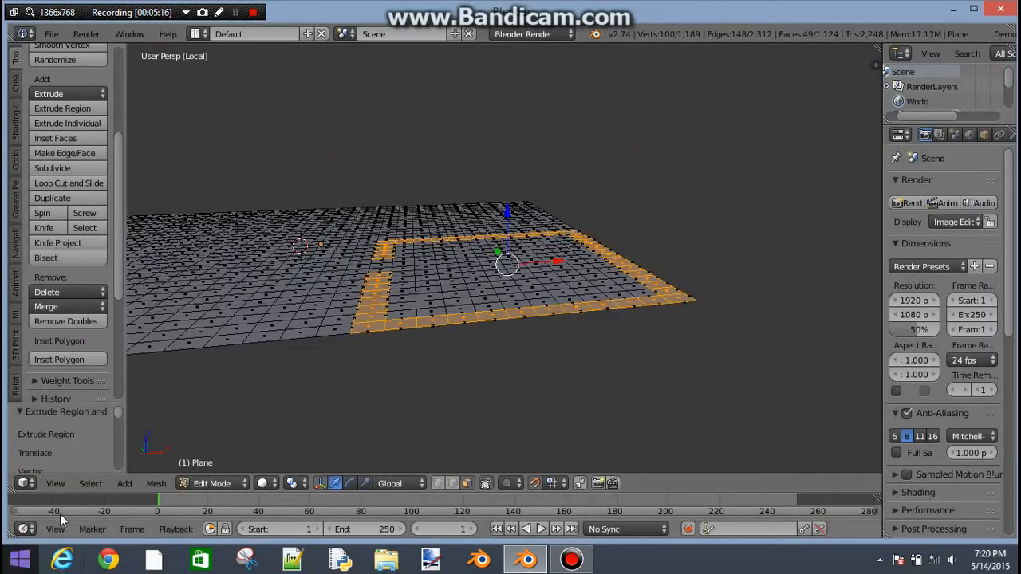
key("r")
right_click(464, 274)
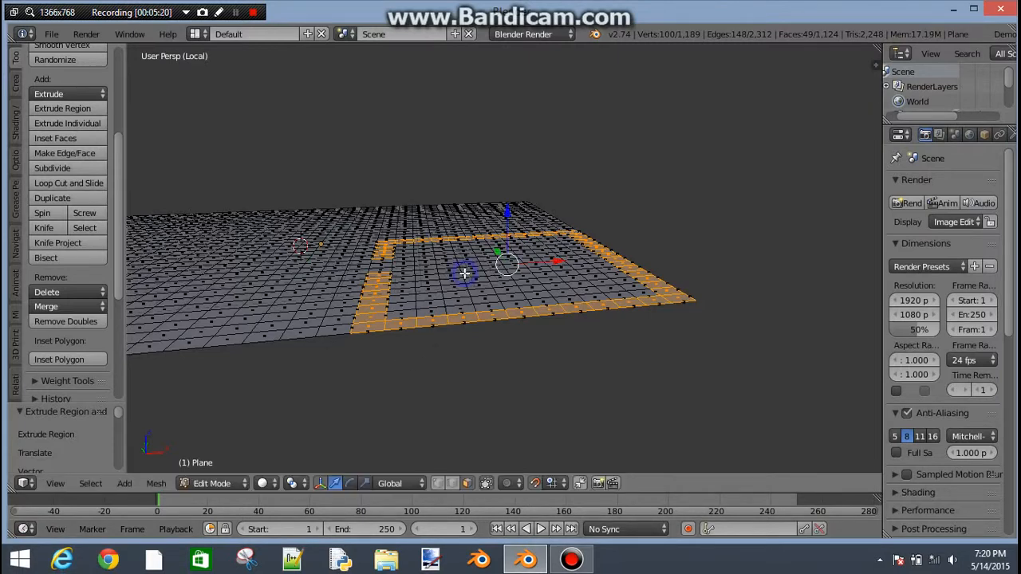
Step: Extrude the selected border faces 6 units upward to form the corner room's walls
type("e5")
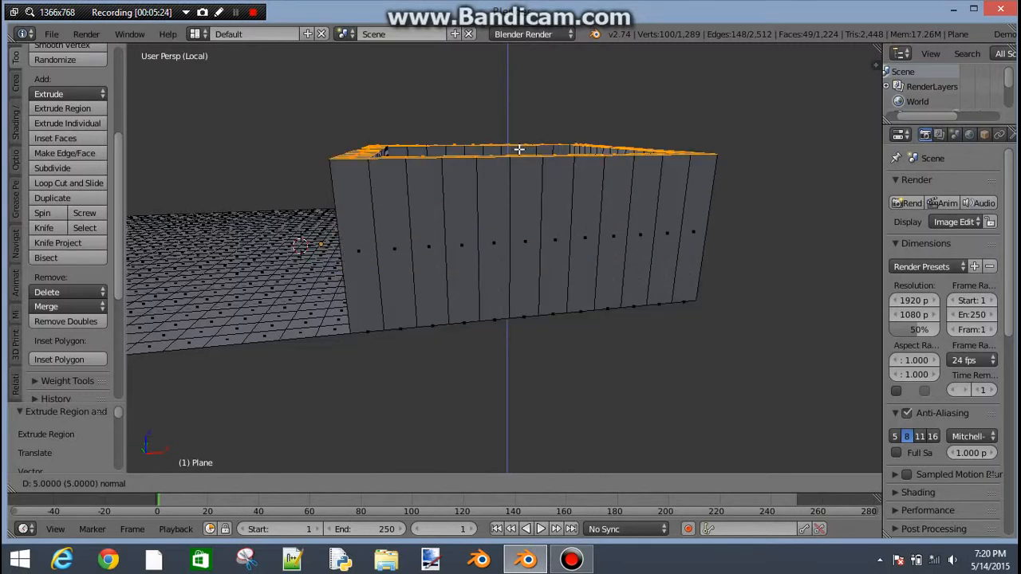
type("6")
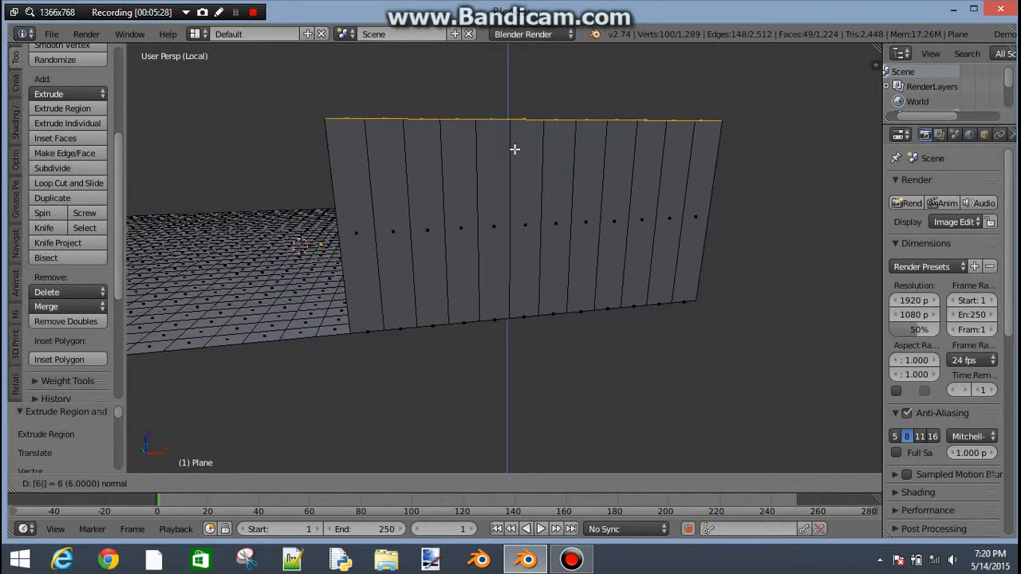
key("BackSpace")
type("5")
key("BackSpace")
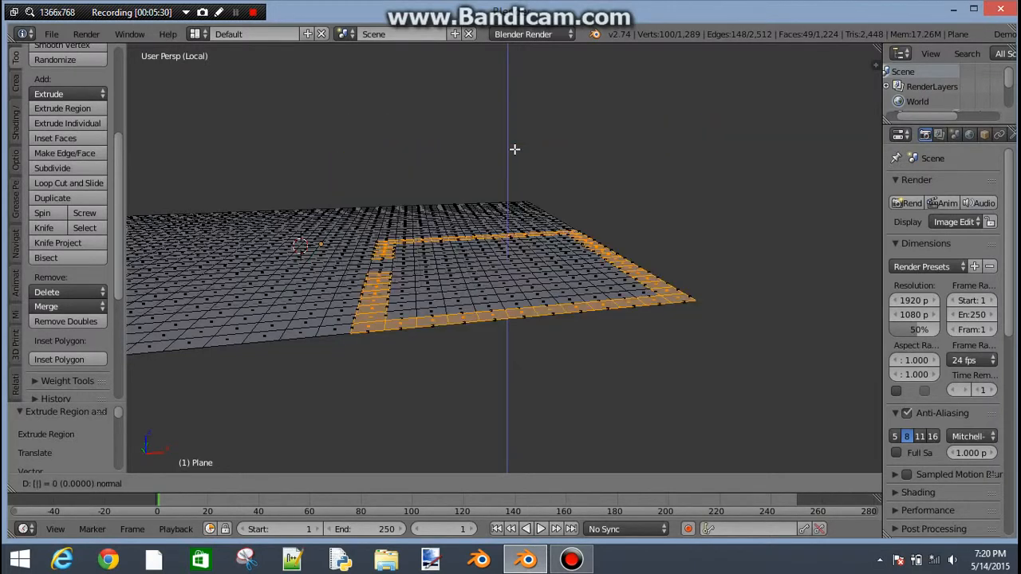
type("4")
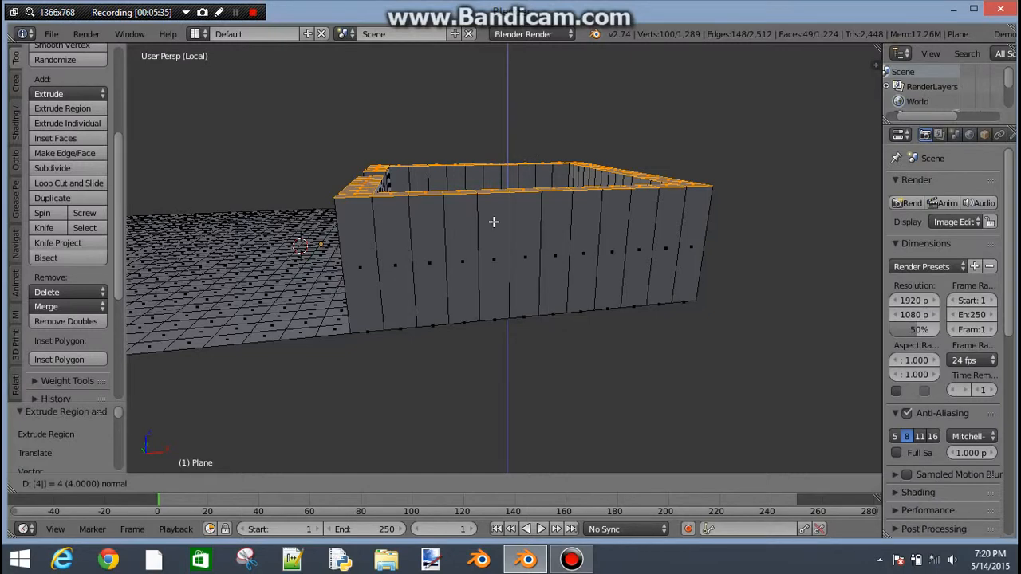
type("0")
key("BackSpace")
key("BackSpace")
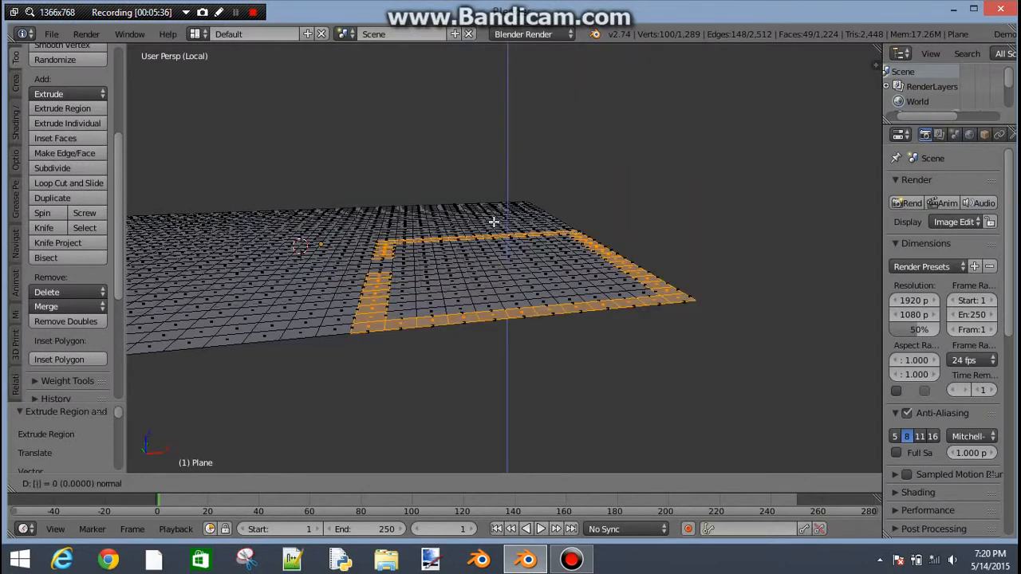
type("6")
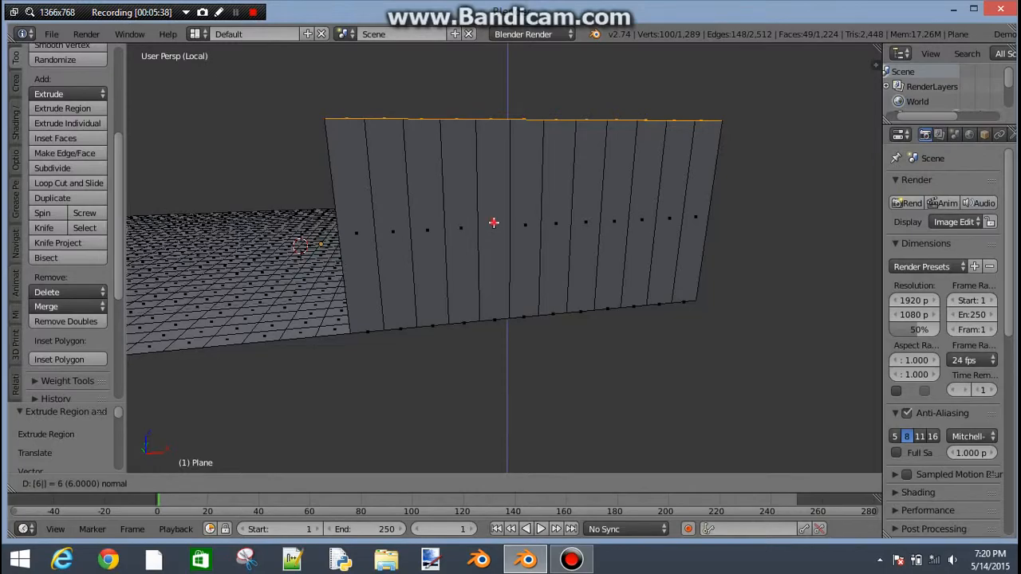
left_click(494, 223)
left_click(493, 223)
Step: Clear the selection and box-select the entire plane together with the corner room, seen from the top in perspective
scroll(492, 227, "down", 3)
middle_click_drag(480, 276, 315, 283)
key("KP_7")
key("KP_5")
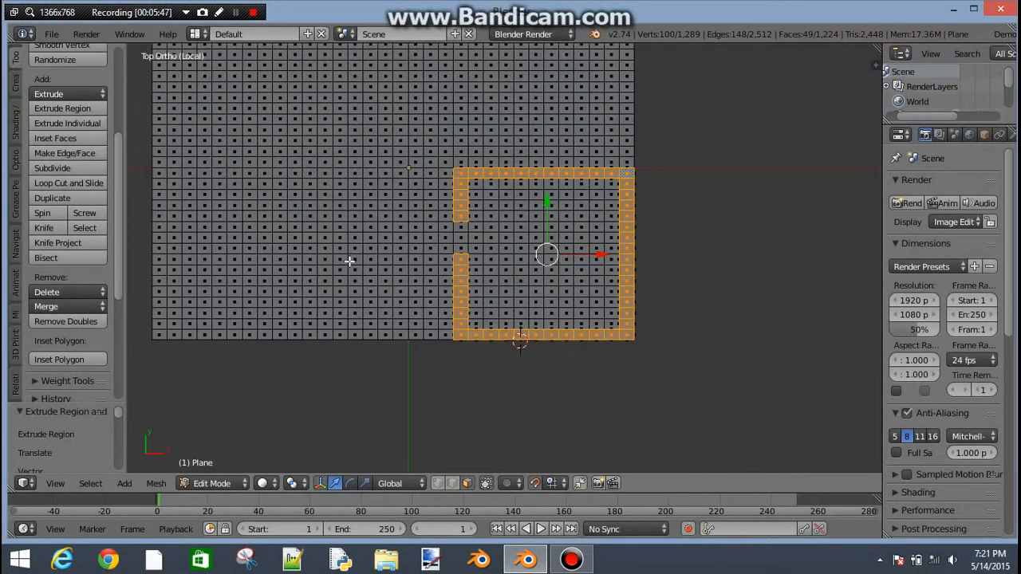
middle_click_drag(453, 201, 513, 269, "shift")
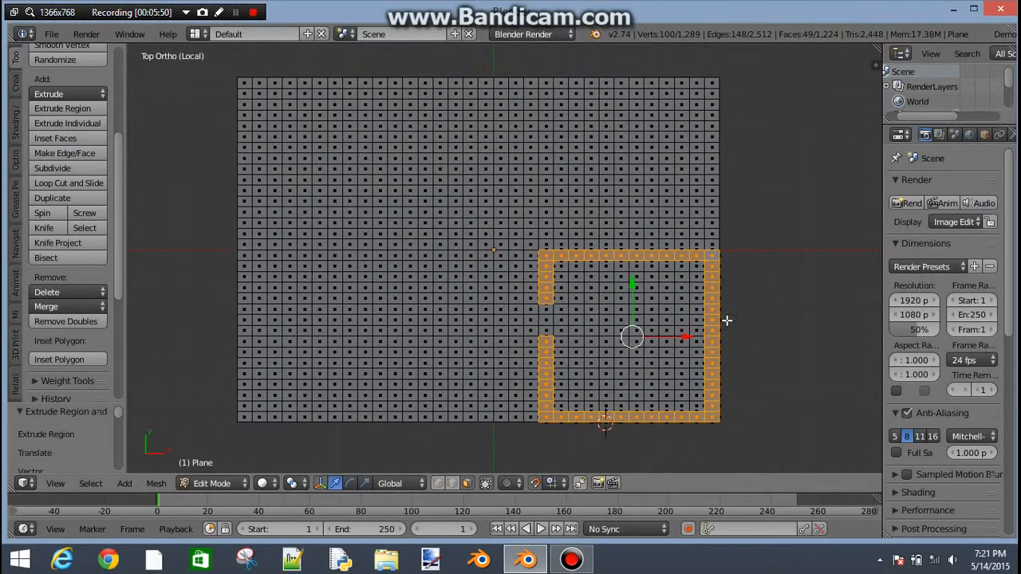
key("a")
key("a")
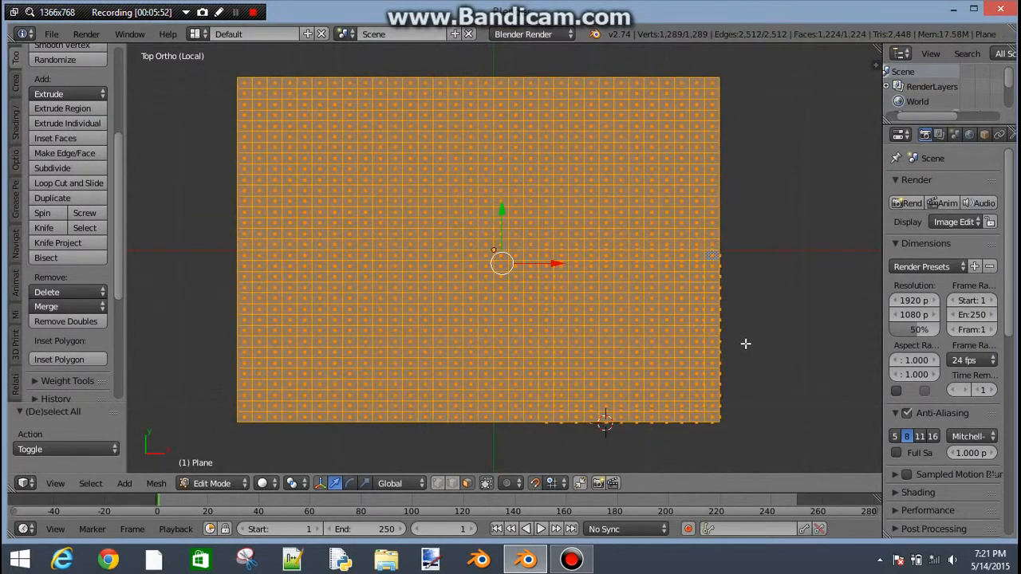
key("a")
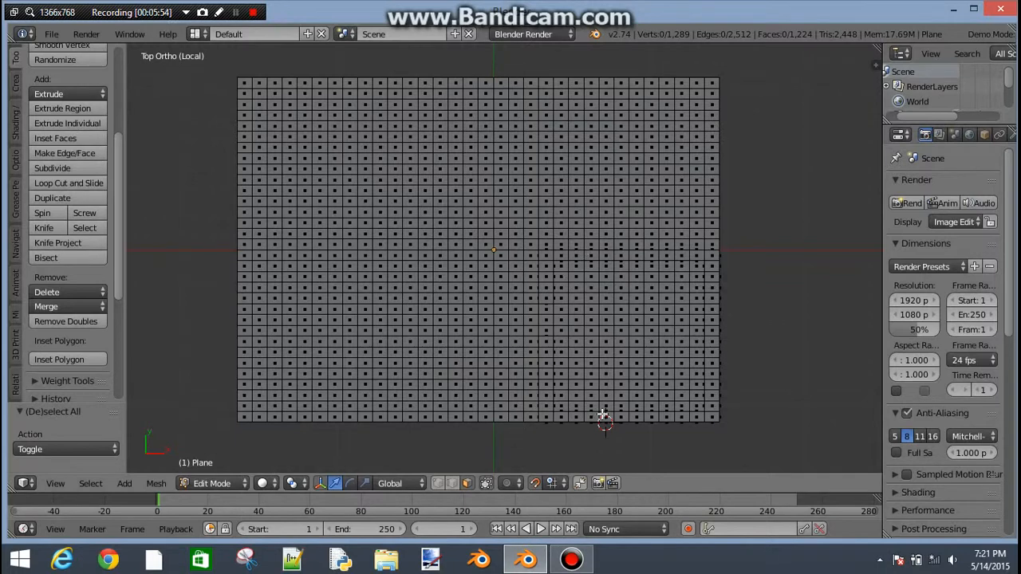
key("KP_5")
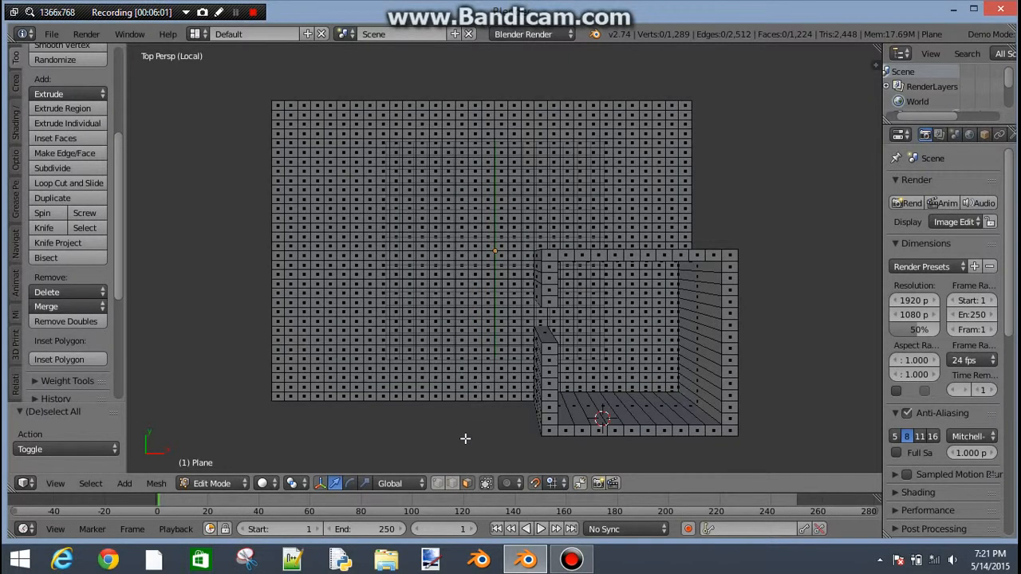
mouse_move(465, 438)
middle_mouse_down("shift")
mouse_move(465, 370)
mouse_move(458, 431)
middle_mouse_up("shift")
key("b")
left_click_drag(249, 91, 851, 462)
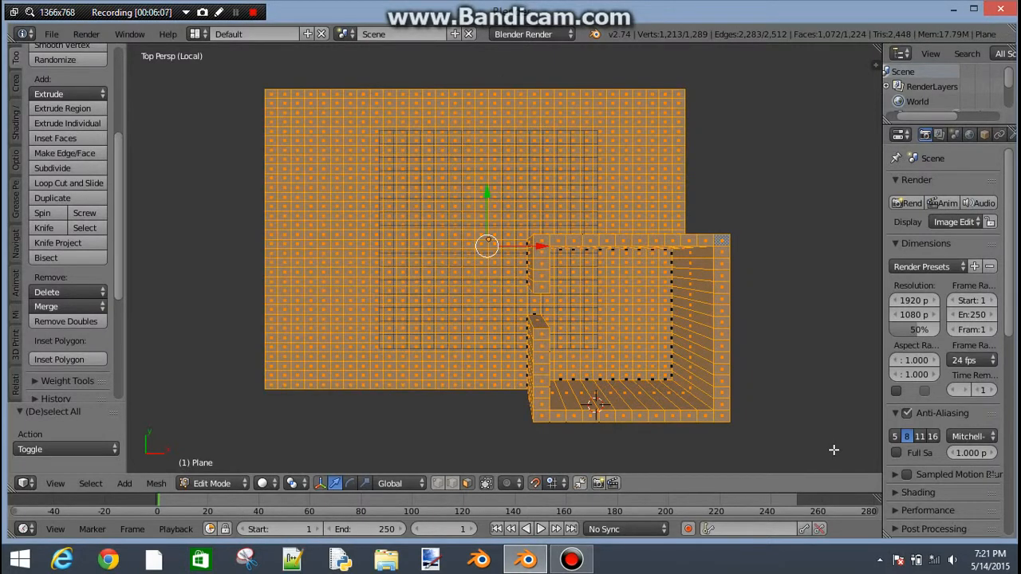
Step: Box-deselect the plane's interior faces in top orthographic view, leaving a one-face-wide outer border
key("KP_5")
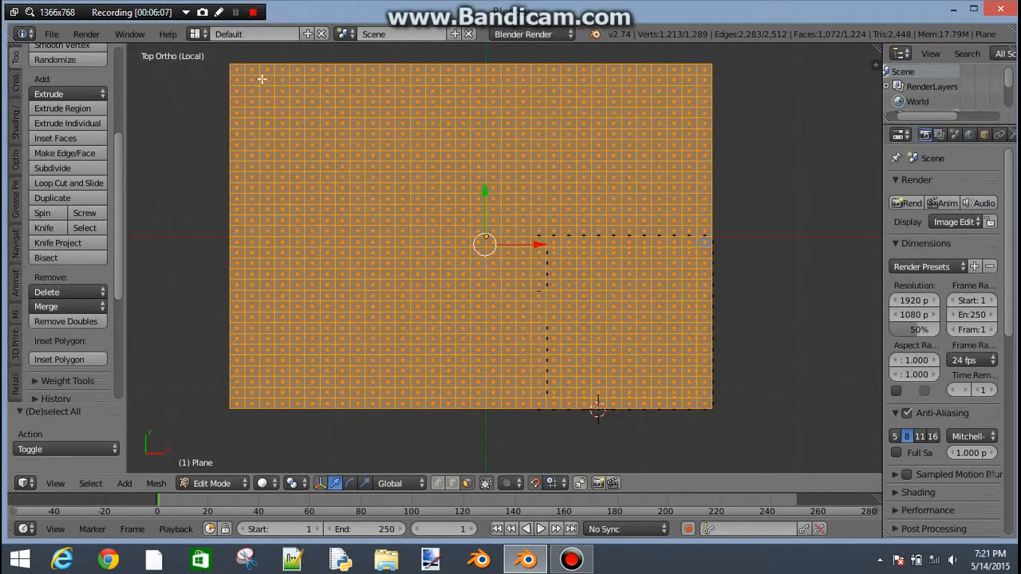
key("b")
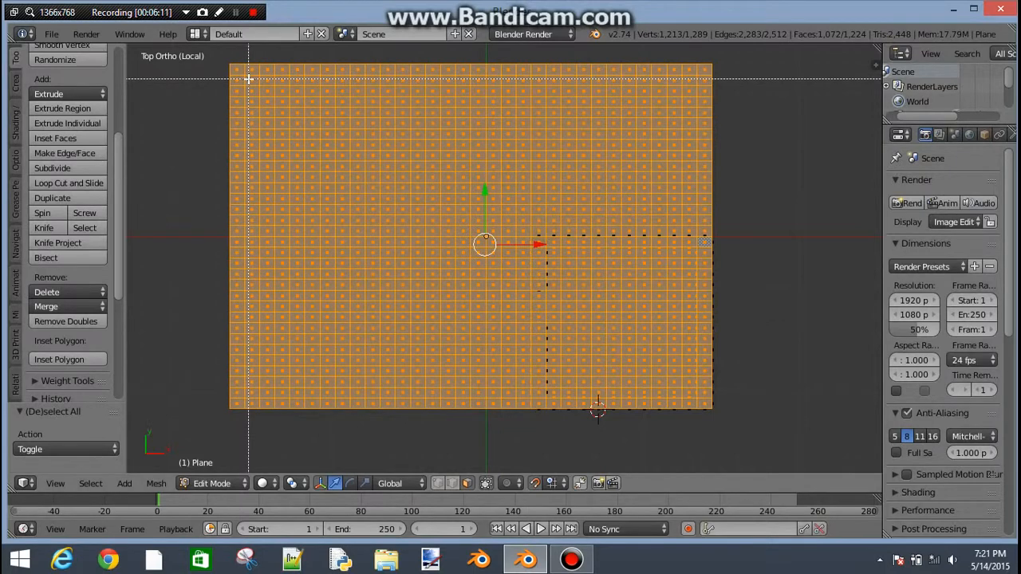
mouse_move(248, 78)
left_mouse_down()
mouse_move(283, 132)
mouse_move(547, 303)
mouse_move(687, 371)
mouse_move(703, 404)
mouse_move(693, 394)
left_mouse_up()
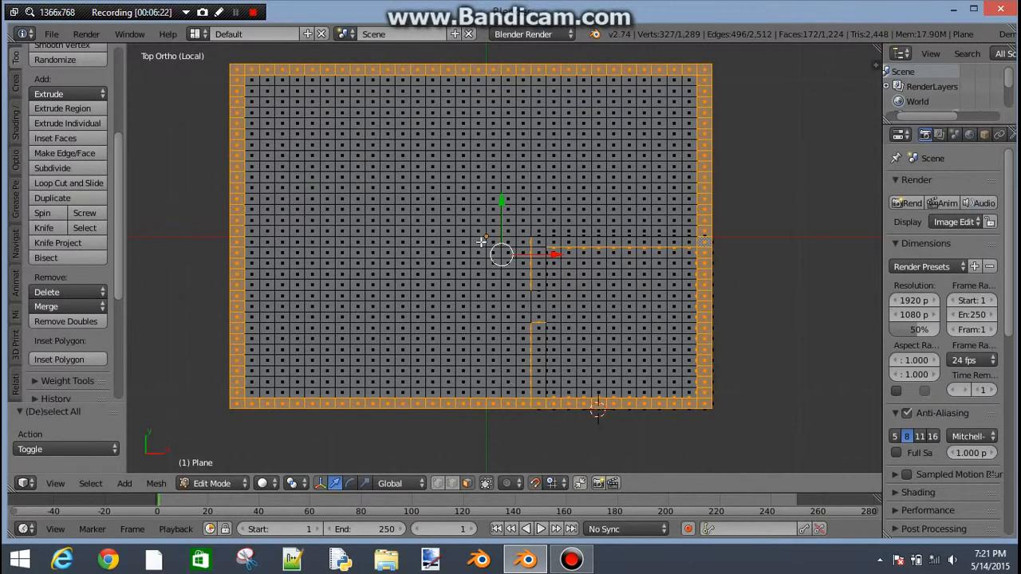
Step: Box-deselect the part of the outer border that runs along the extruded corner room
key("b")
left_click_drag(527, 223, 795, 445)
middle_click_drag(716, 435, 792, 328)
key("b")
left_click_drag(478, 173, 685, 249)
middle_click_drag(684, 248, 685, 249)
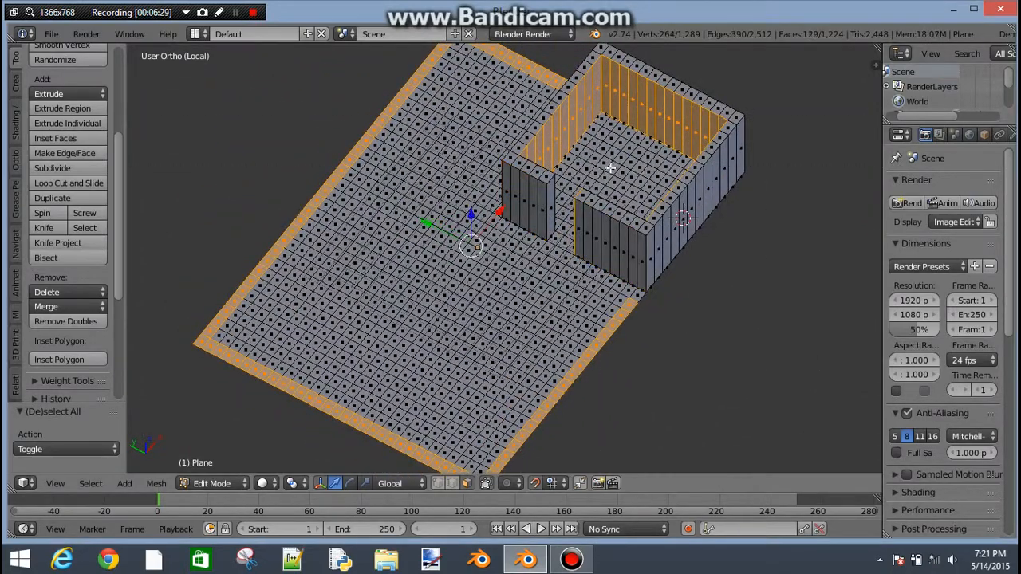
Step: Box-deselect the corner room's remaining inner wall faces so only the plane's own outer border stays selected
key("b")
middle_click_drag(520, 149, 786, 102)
middle_click_drag(742, 137, 675, 114)
key("b")
middle_click_drag(652, 190, 786, 238)
middle_click_drag(288, 113, 549, 137)
key("b")
middle_click_drag(373, 109, 459, 158)
middle_click_drag(332, 85, 331, 85)
middle_click_drag(314, 133, 419, 158, "shift")
key("b")
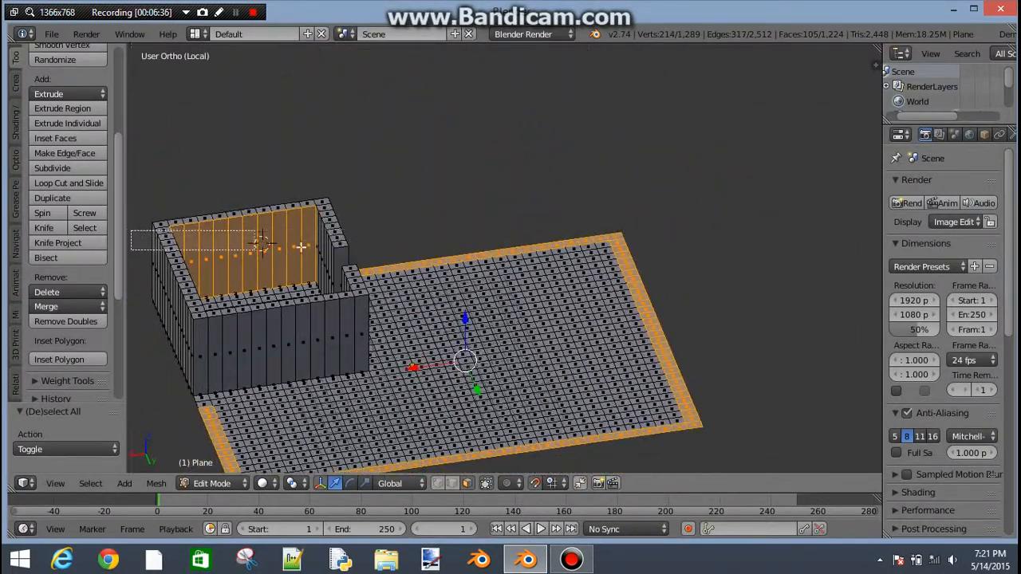
middle_click_drag(133, 232, 303, 274)
middle_click_drag(420, 208, 479, 105)
key("b")
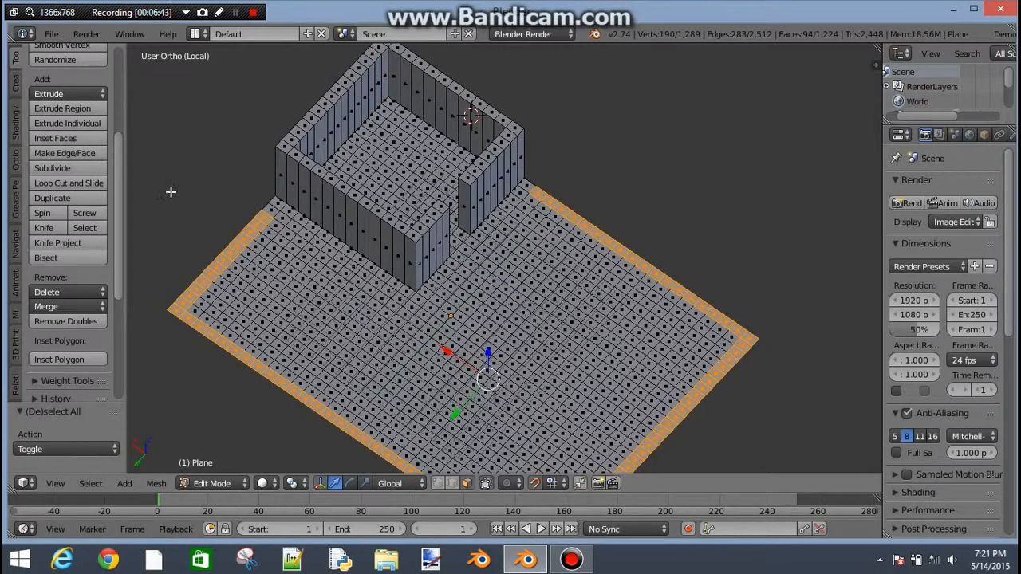
Step: Add the two missing border faces beside the corner room's wall to the selection and view the plane from the top
right_click(270, 207, "shift")
right_click(275, 204, "shift")
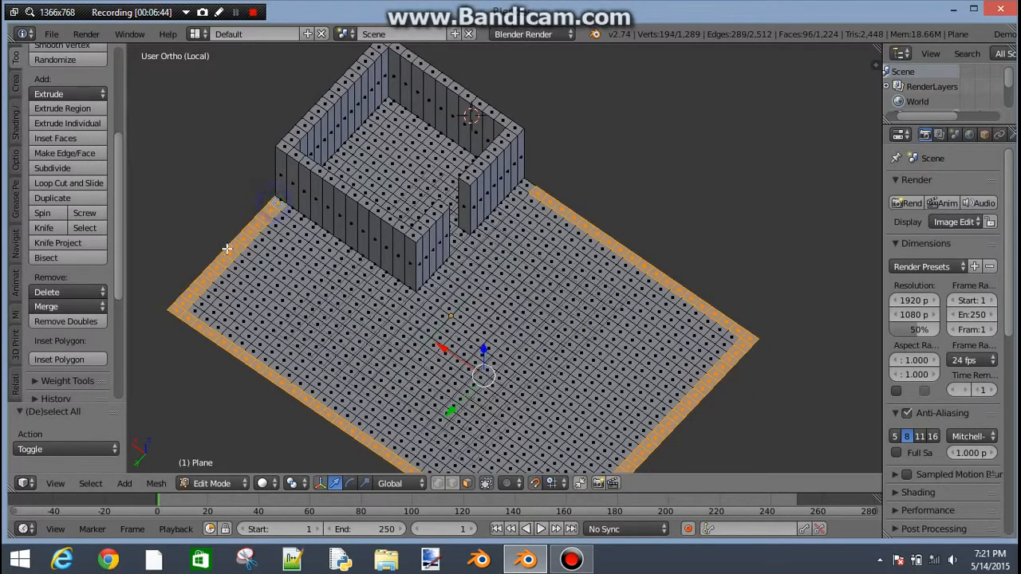
middle_click_drag(227, 249, 553, 384)
key("KP_5")
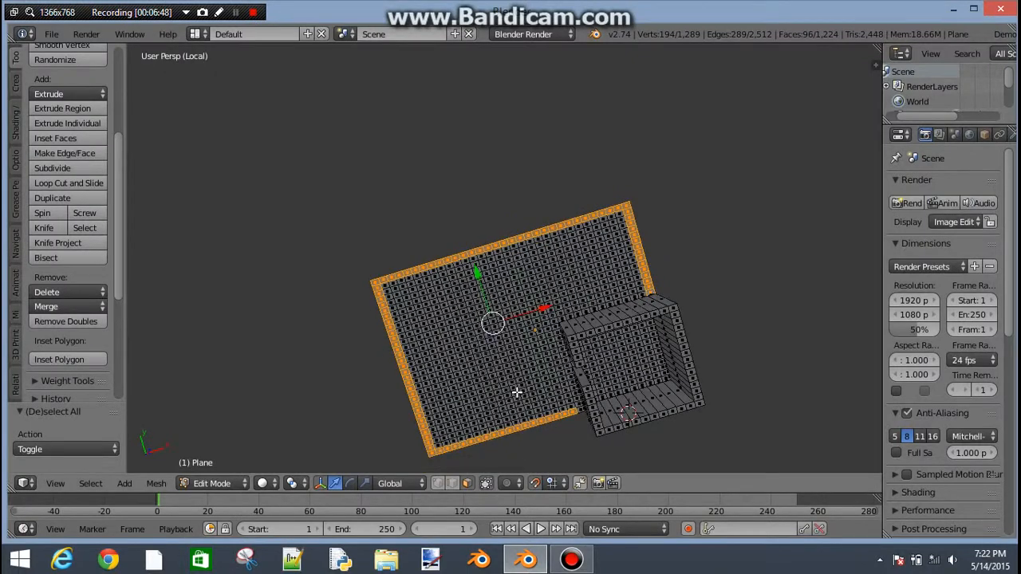
key("KP_5")
key("KP_7")
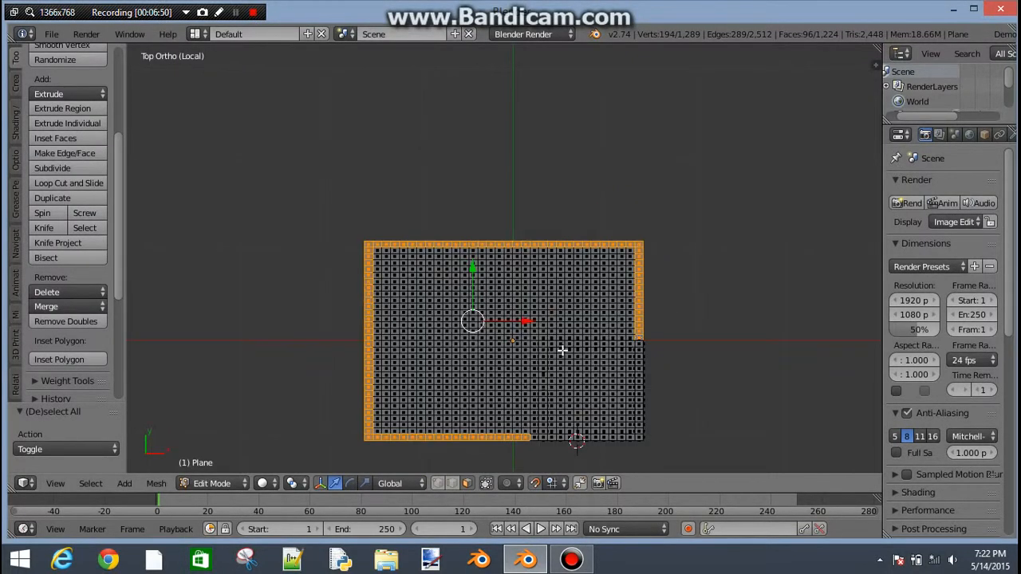
Step: Deselect two neighbouring faces on the lower border for a doorway and add the missing border face beside the room
scroll(562, 350, "up", 4)
scroll(558, 360, "down", 4)
scroll(558, 361, "up", 4)
scroll(558, 360, "down", 4)
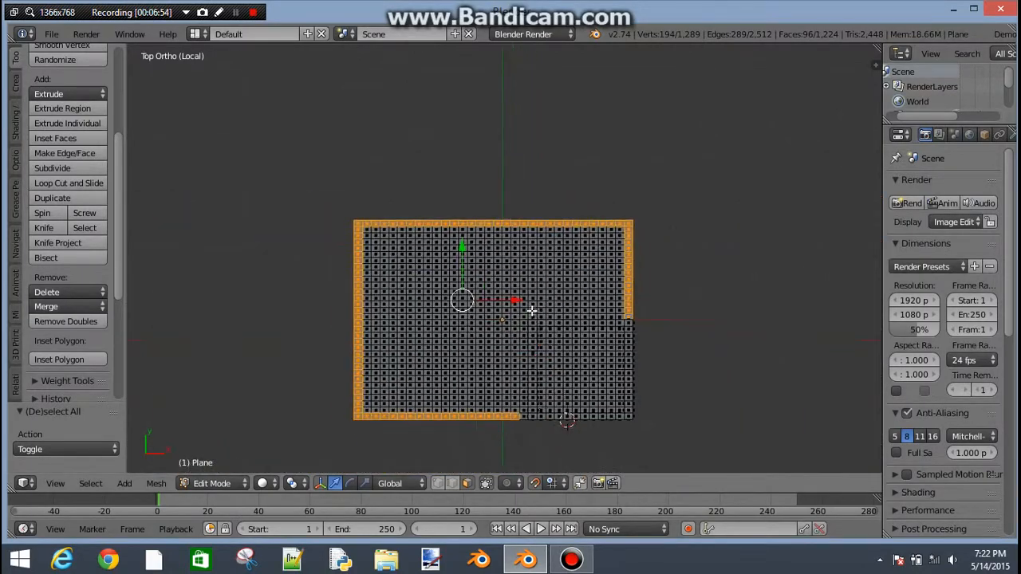
scroll(526, 296, "up", 7)
middle_click_drag(433, 319, 542, 142)
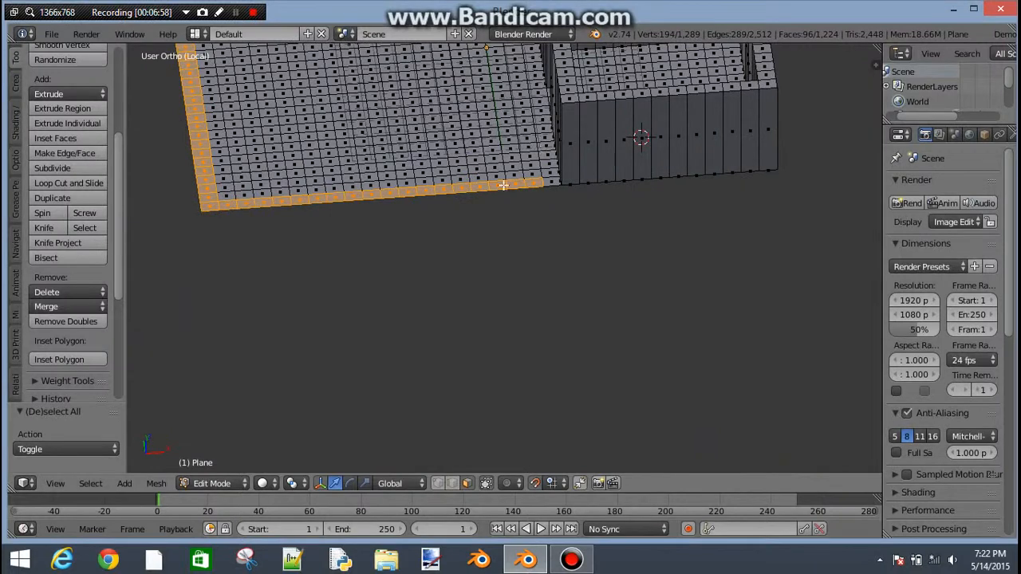
right_click(459, 190, "shift")
right_click(475, 188, "shift")
right_click(555, 179, "shift")
middle_click_drag(554, 181, 422, 201)
key("KP_7")
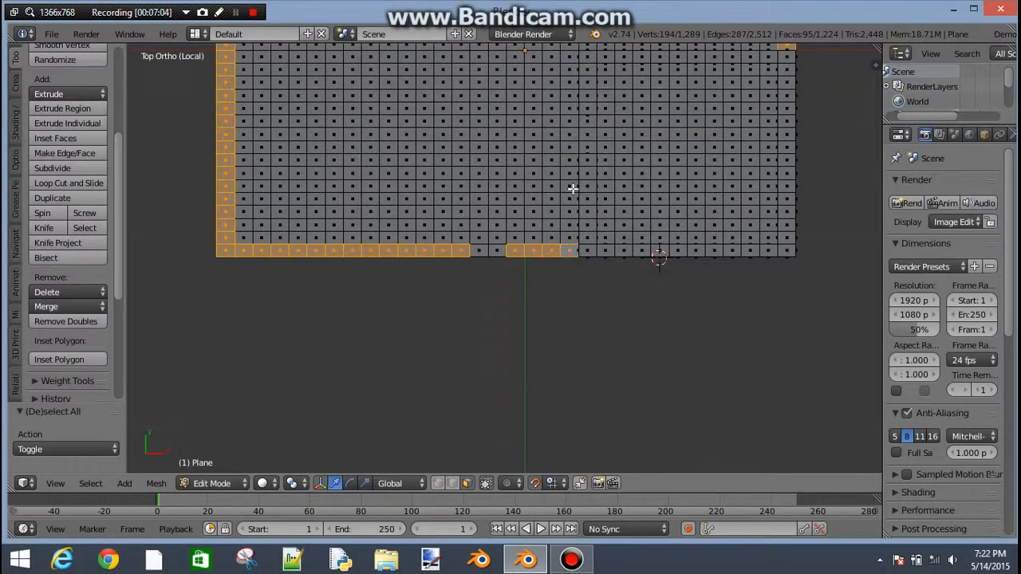
Step: Extrude the selected outer border faces by 6 units to form the outer walls
scroll(573, 199, "down", 5)
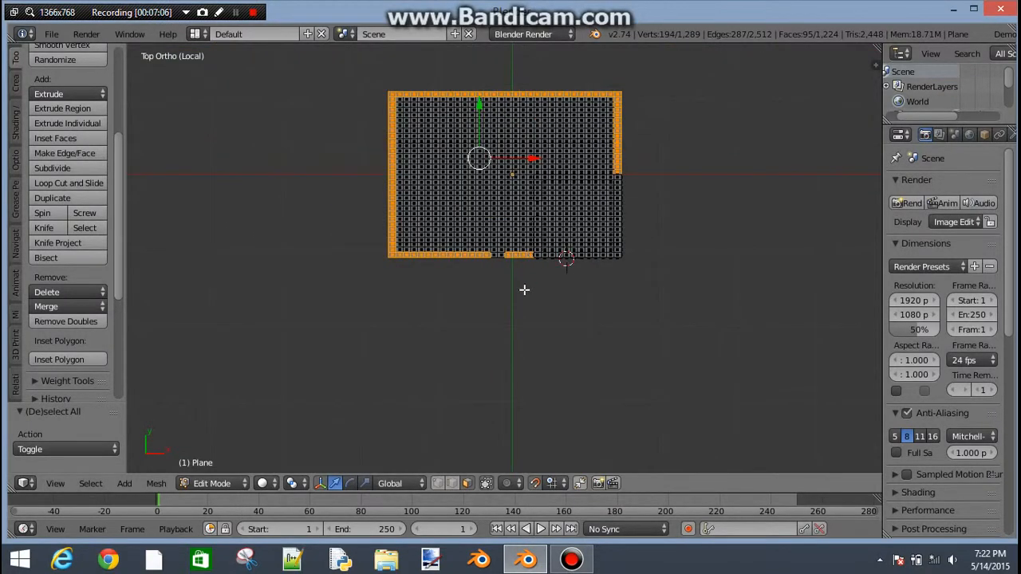
key("e")
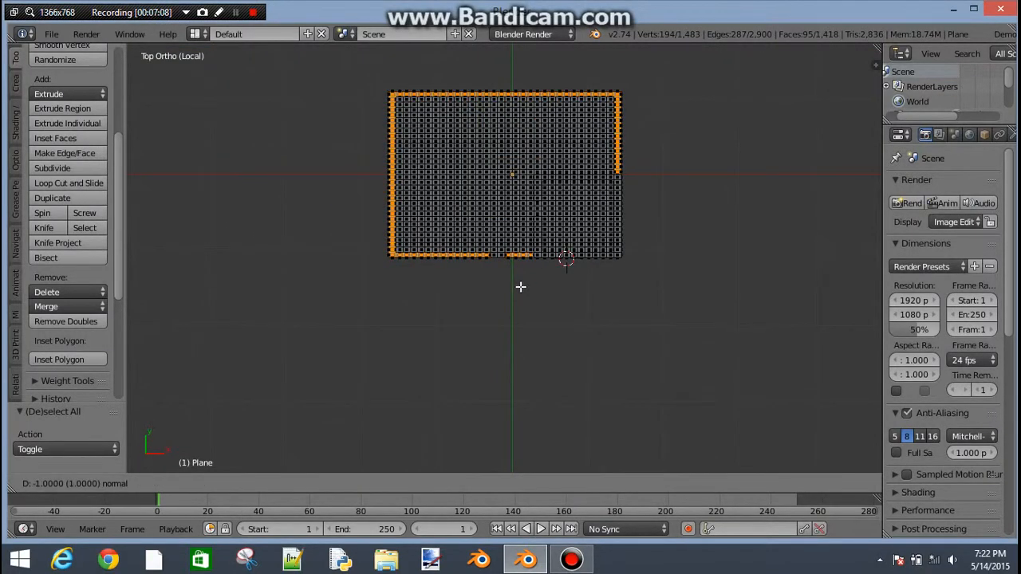
type("6")
key("Return")
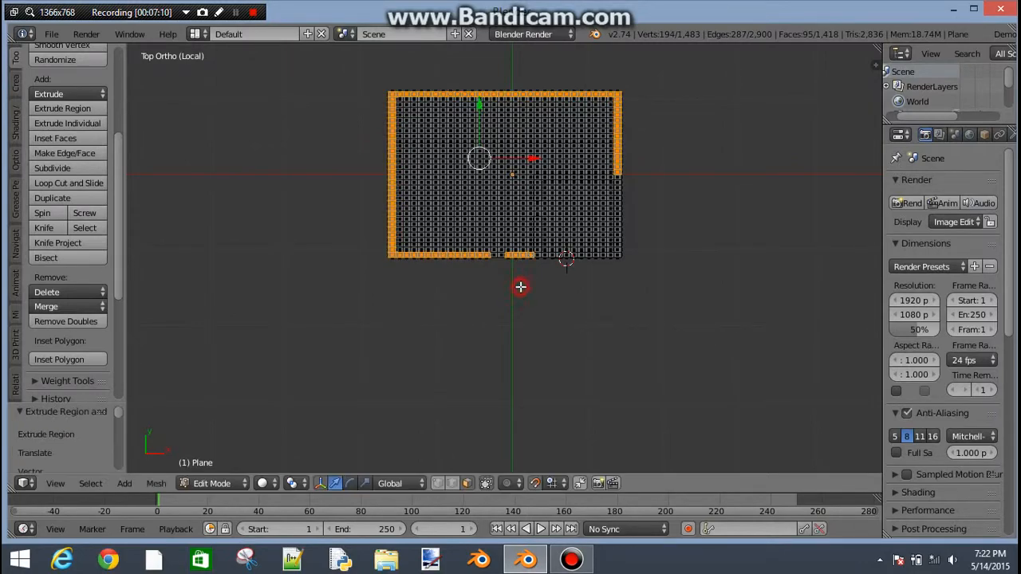
Step: Box-select a one-face-wide strip of floor faces running from the upper outer wall to past the plane's middle
middle_click_drag(520, 285, 495, 193)
scroll(503, 167, "up", 3)
key("KP_7")
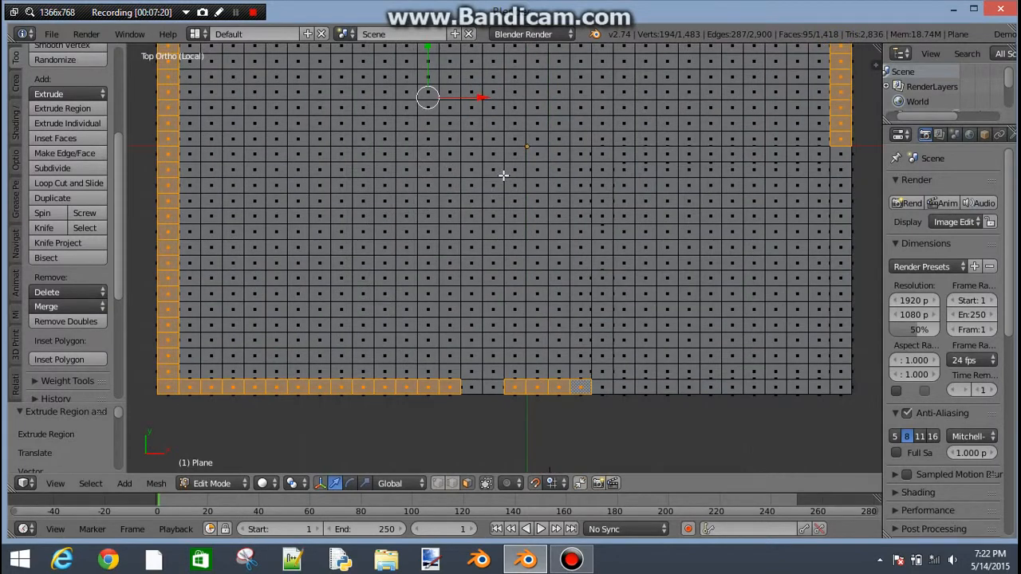
key("KP_5")
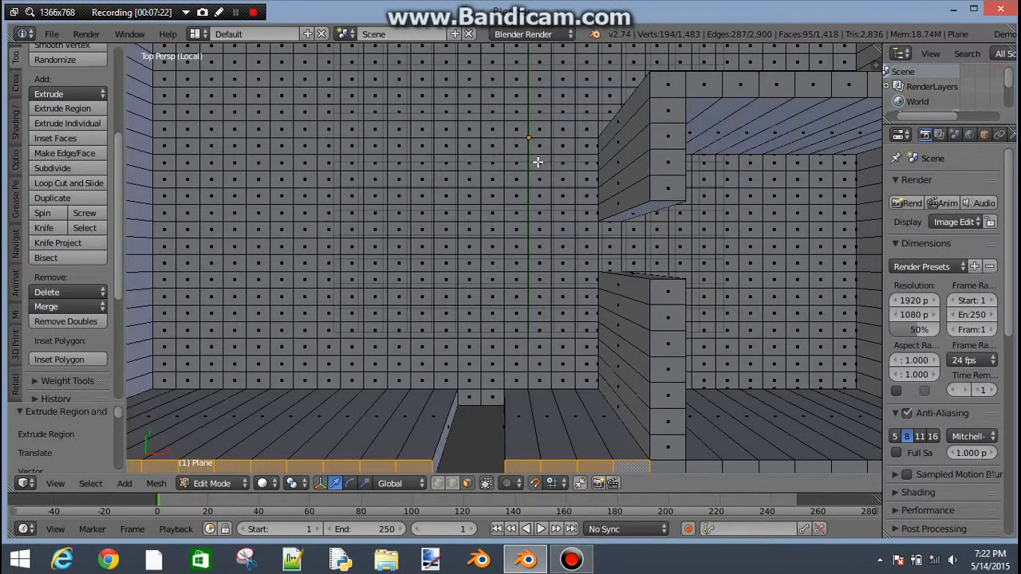
scroll(533, 177, "down", 4)
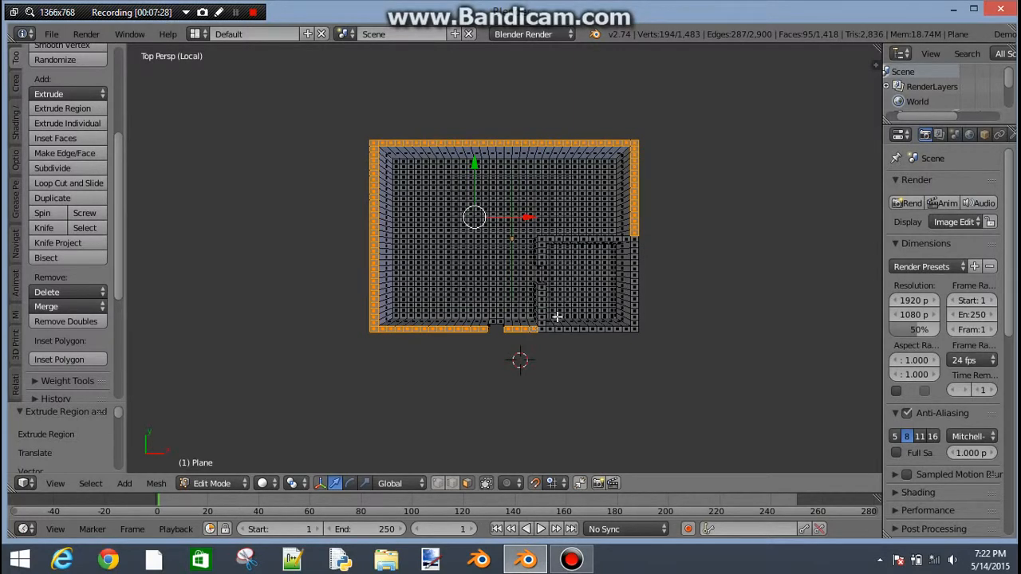
scroll(425, 332, "up", 1)
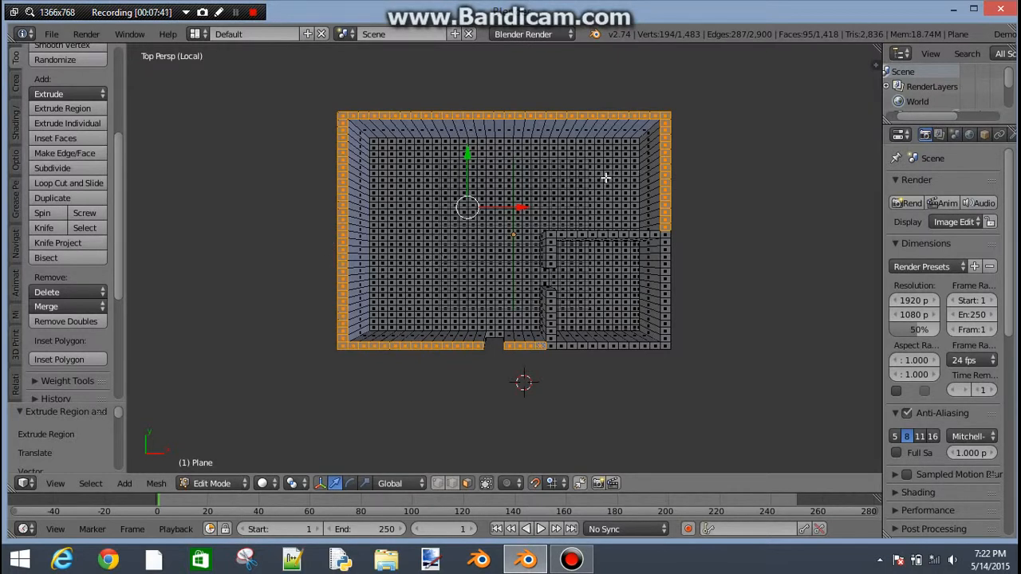
key("b")
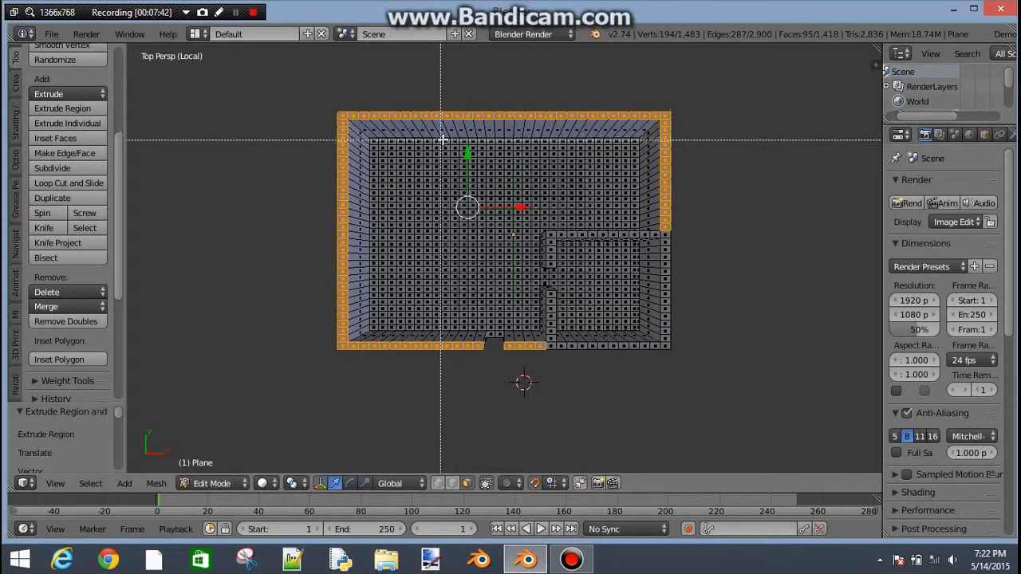
mouse_move(452, 140)
left_mouse_down()
mouse_move(469, 257)
mouse_move(451, 168)
mouse_move(462, 134)
left_mouse_up()
key("b")
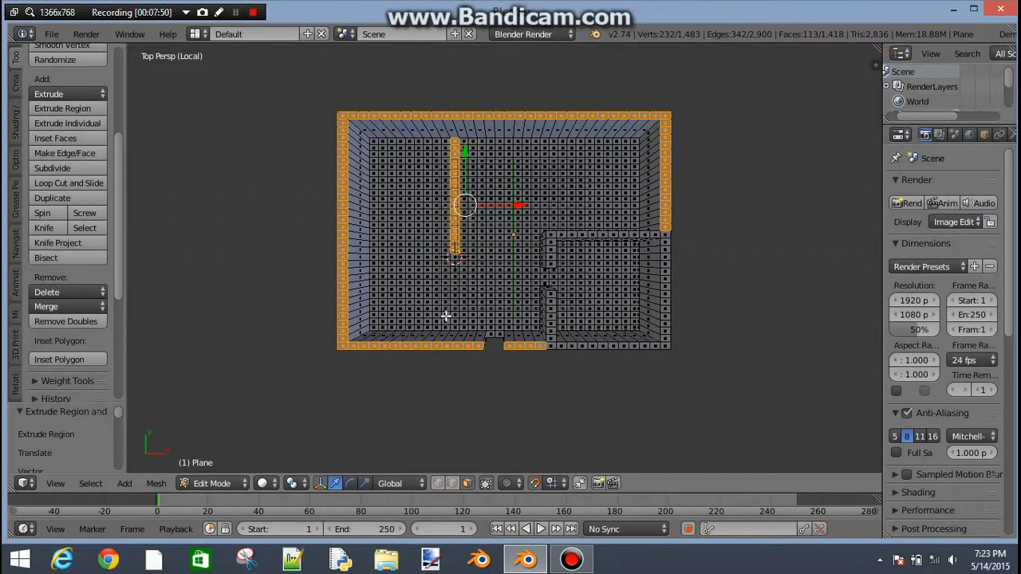
middle_click_drag(445, 316, 449, 316)
type("e6")
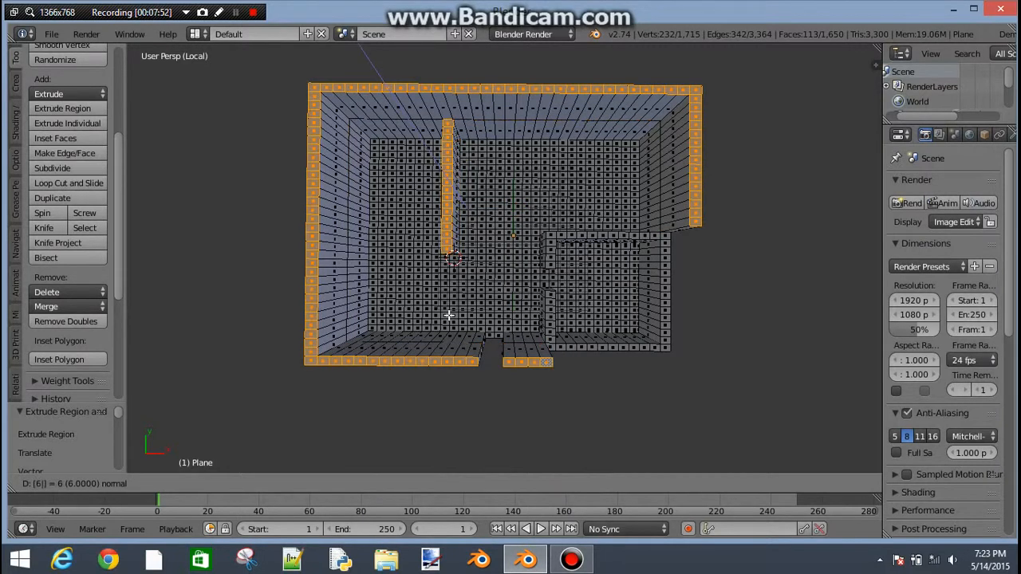
key("Escape")
key("ctrl+z")
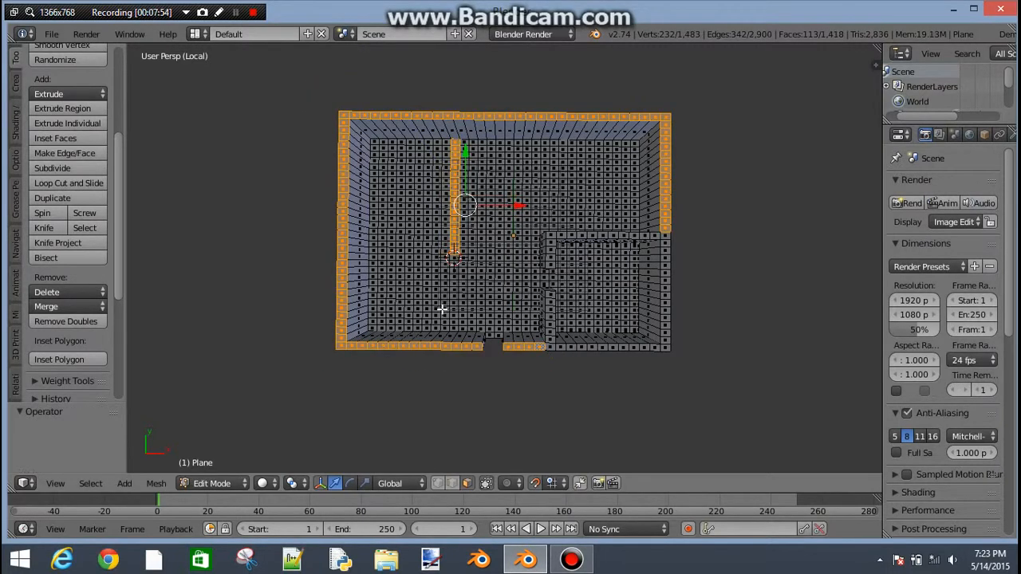
Step: Clear the selection and, in top view, box-select a one-face-wide floor strip from the upper outer wall past the plane's middle
key("a")
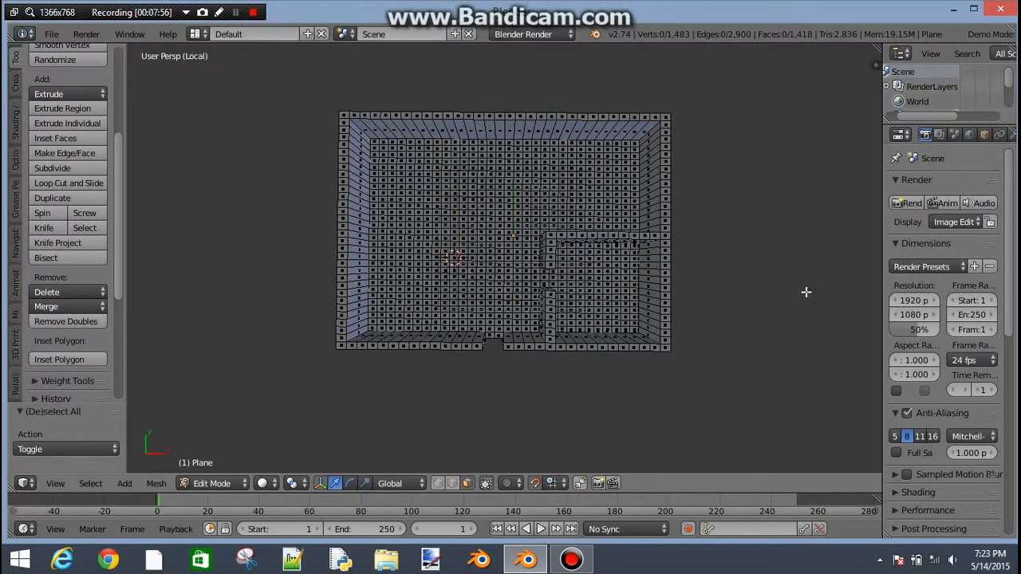
scroll(499, 226, "up", 3)
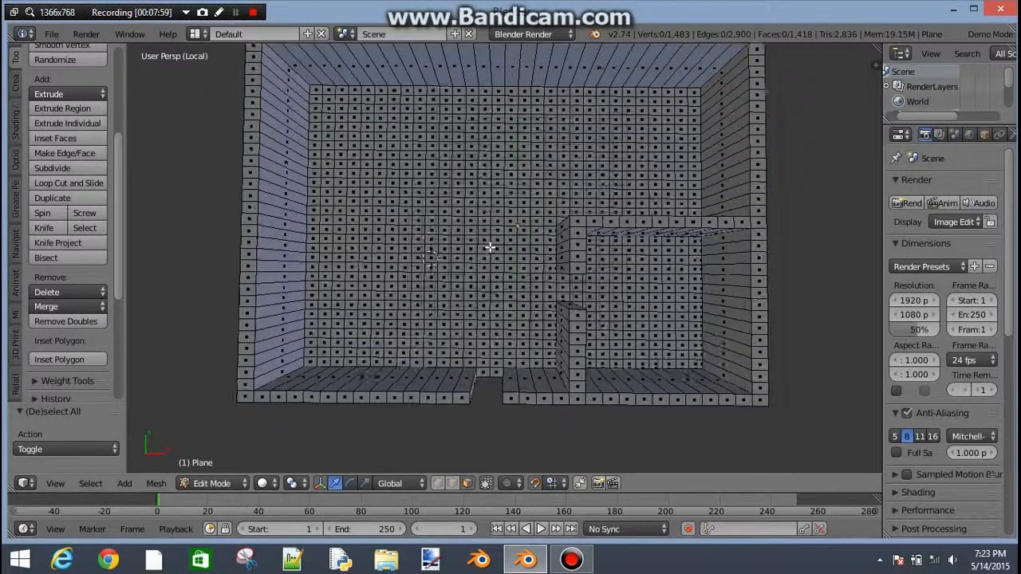
middle_click_drag(490, 247, 494, 177)
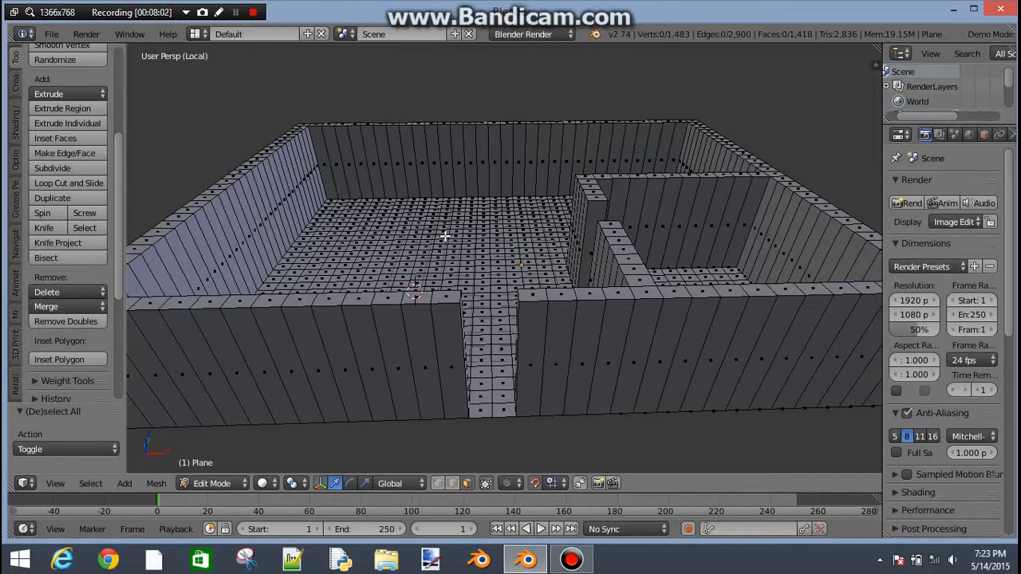
key("KP_7")
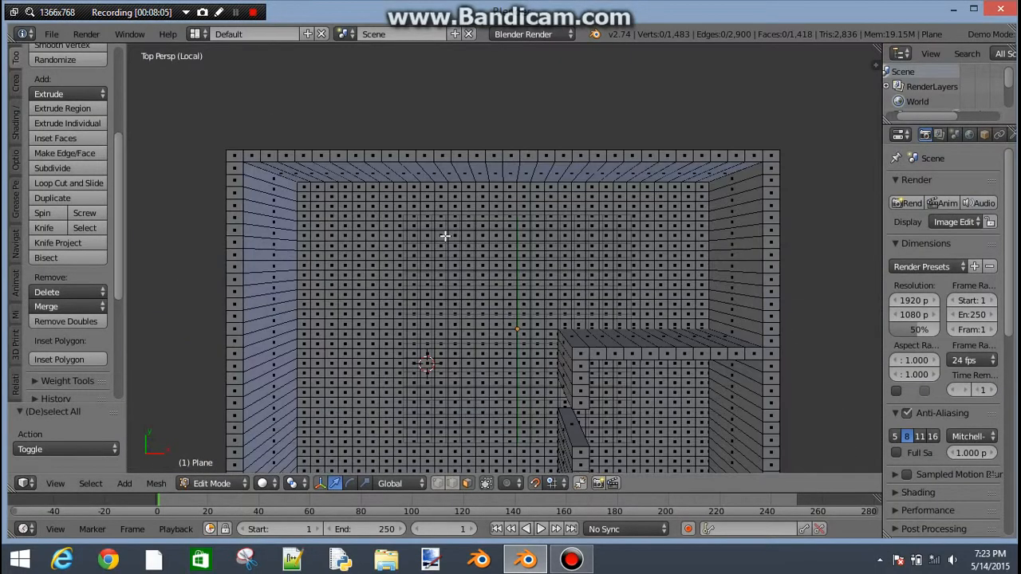
key("b")
left_click_drag(451, 189, 458, 384)
Step: Extrude the selected floor strip by 6 units to form a partition wall
scroll(458, 383, "down", 5)
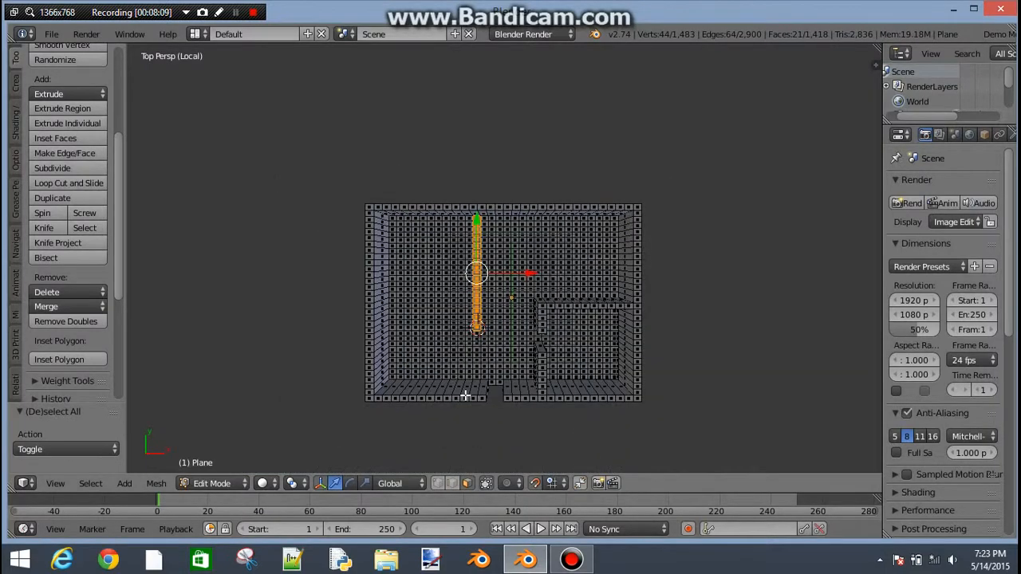
scroll(459, 382, "up", 1)
middle_click_drag(460, 382, 450, 361, "shift")
key("e")
key("6")
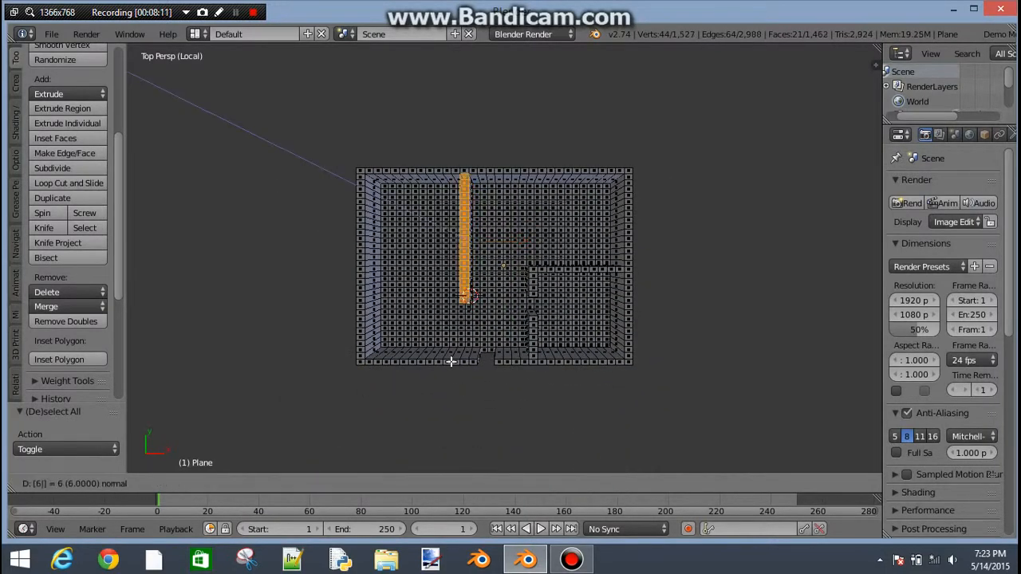
key("Return")
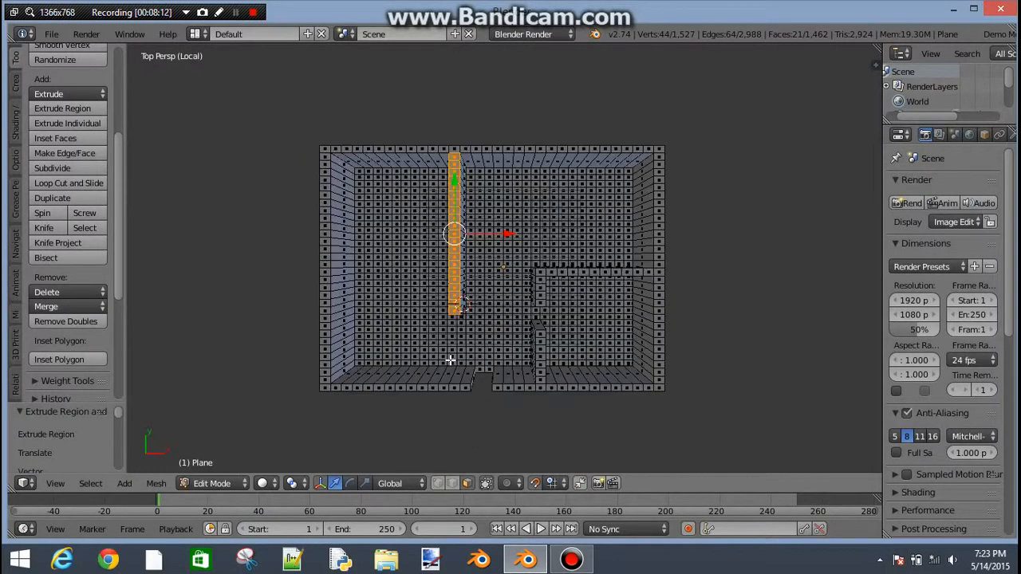
Step: Examine the new partition wall and the doorway gap in the lower outer wall from several angles
middle_click_drag(449, 358, 469, 259)
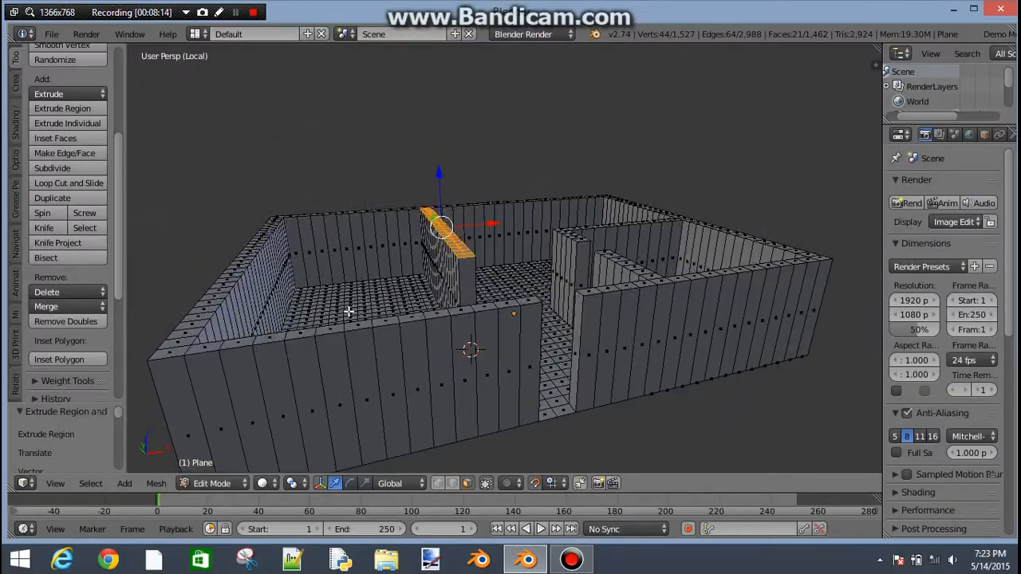
mouse_move(349, 312)
middle_mouse_down()
mouse_move(359, 363)
mouse_move(351, 351)
mouse_move(370, 358)
mouse_move(384, 399)
mouse_move(362, 321)
middle_mouse_up()
middle_click_drag(449, 358, 598, 325)
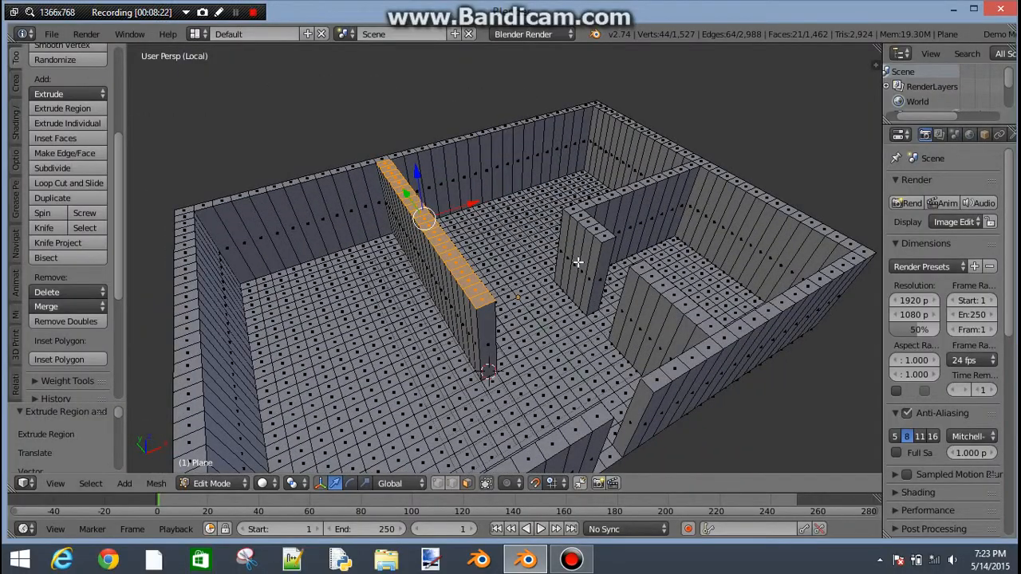
middle_click_drag(577, 262, 578, 445)
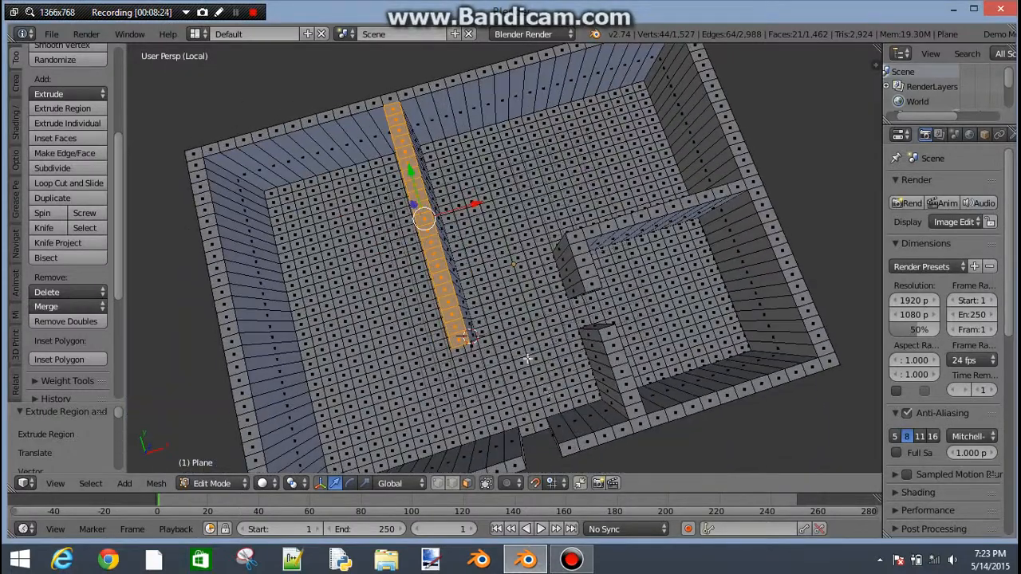
middle_click_drag(526, 359, 510, 229)
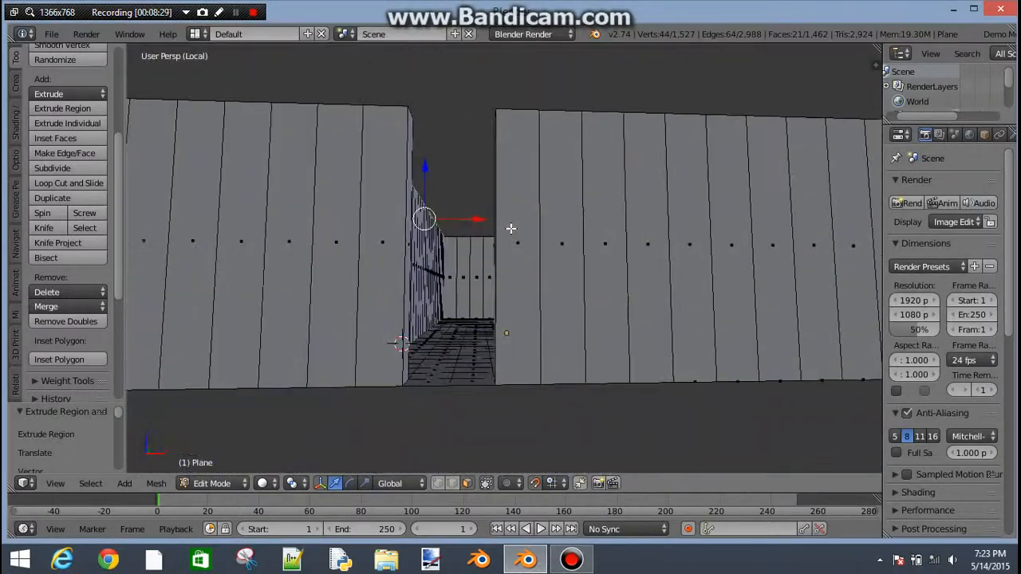
scroll(513, 239, "down", 3)
scroll(497, 324, "up", 4)
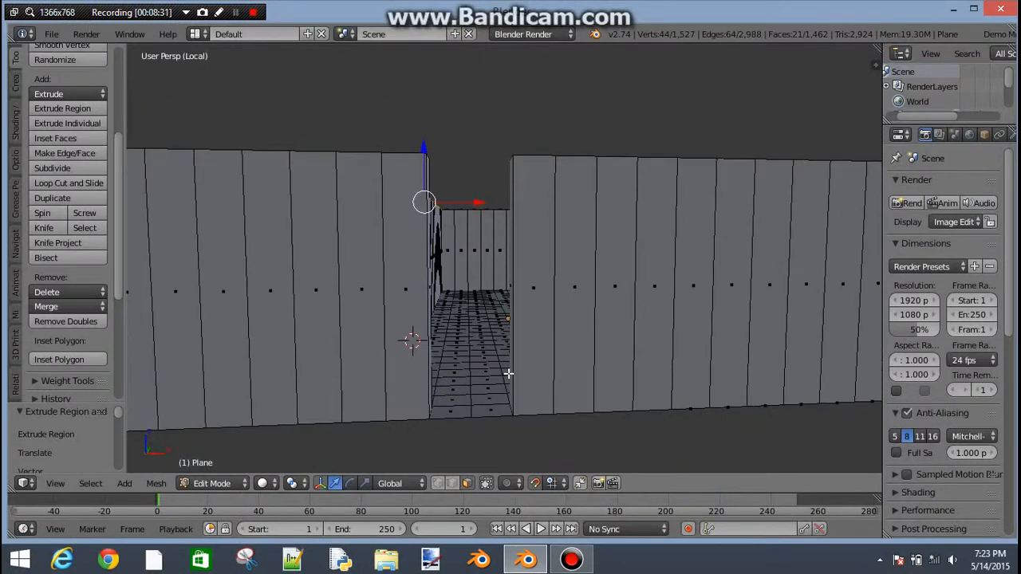
middle_click_drag(508, 373, 431, 211)
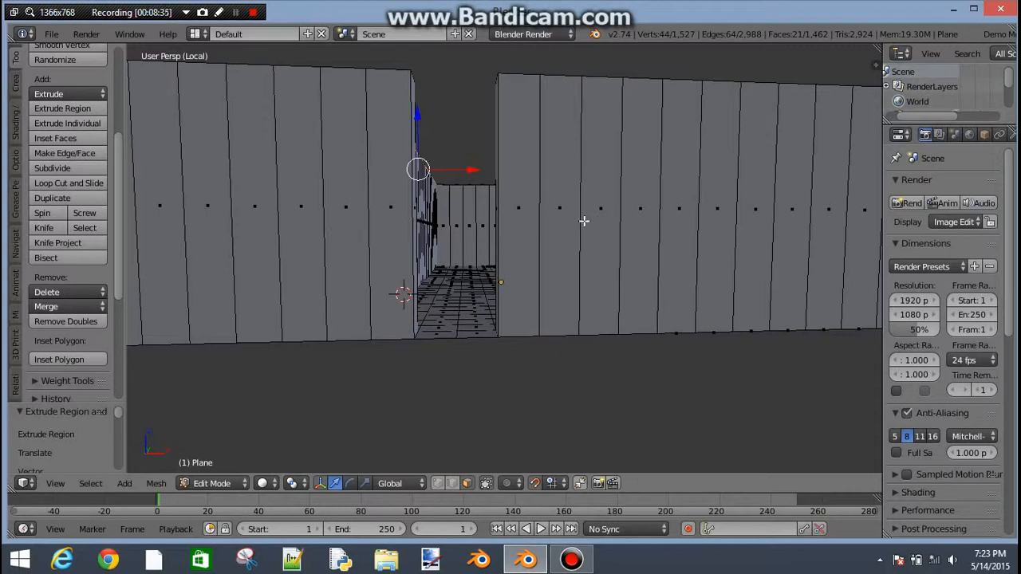
scroll(370, 180, "up", 2)
scroll(359, 193, "up", 2)
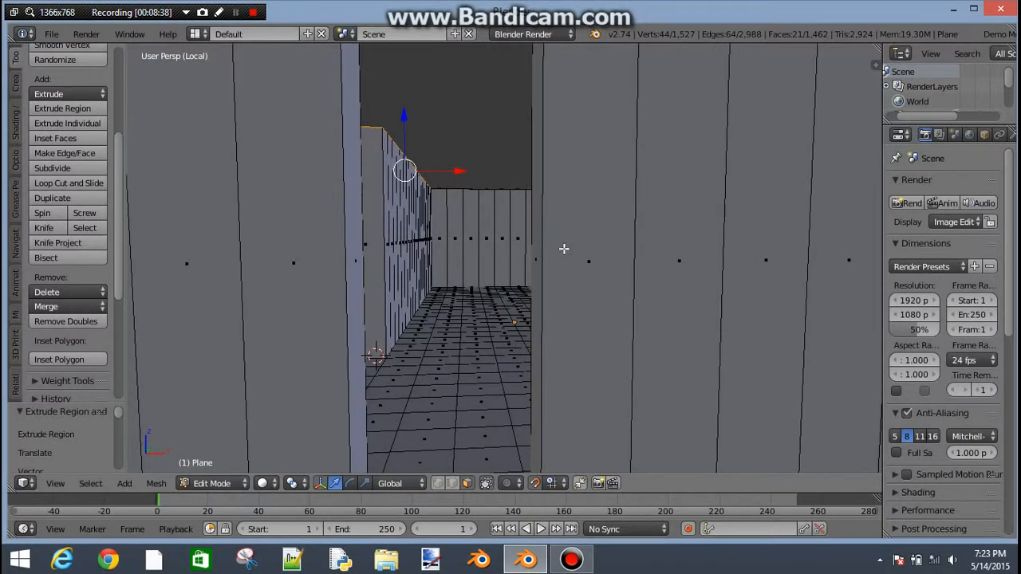
Step: Add one horizontal loop cut halfway up the short outer wall section between the doorway and the corner room
key("ctrl+r")
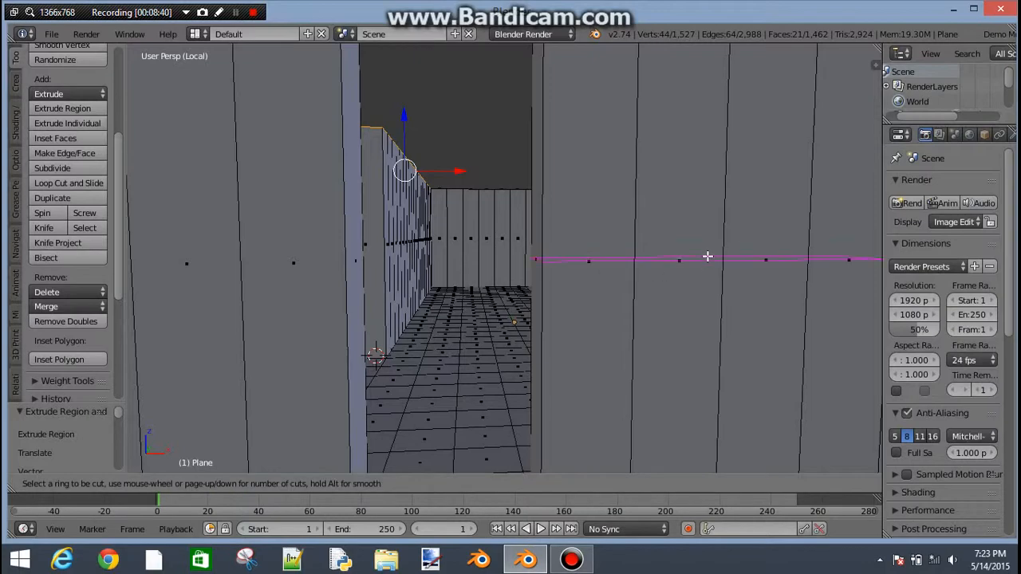
key("Escape")
scroll(597, 266, "down", 6)
middle_click_drag(615, 284, 528, 387)
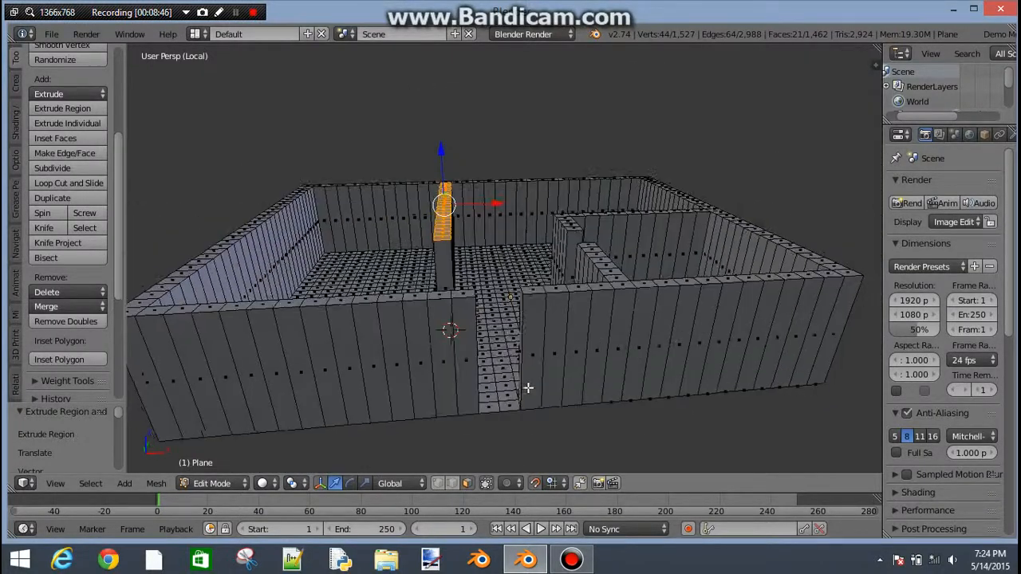
key("ctrl+r")
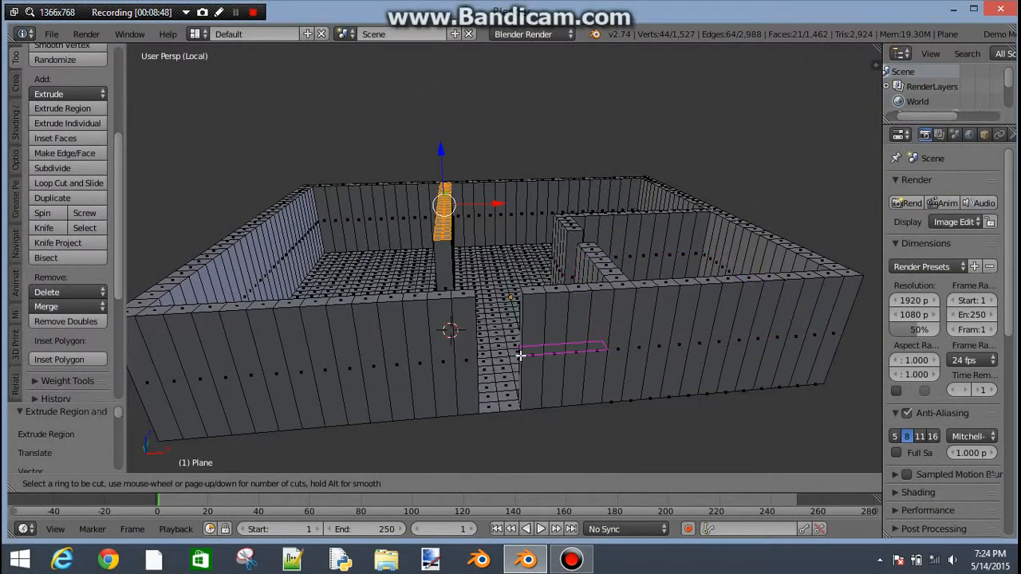
left_click(575, 347)
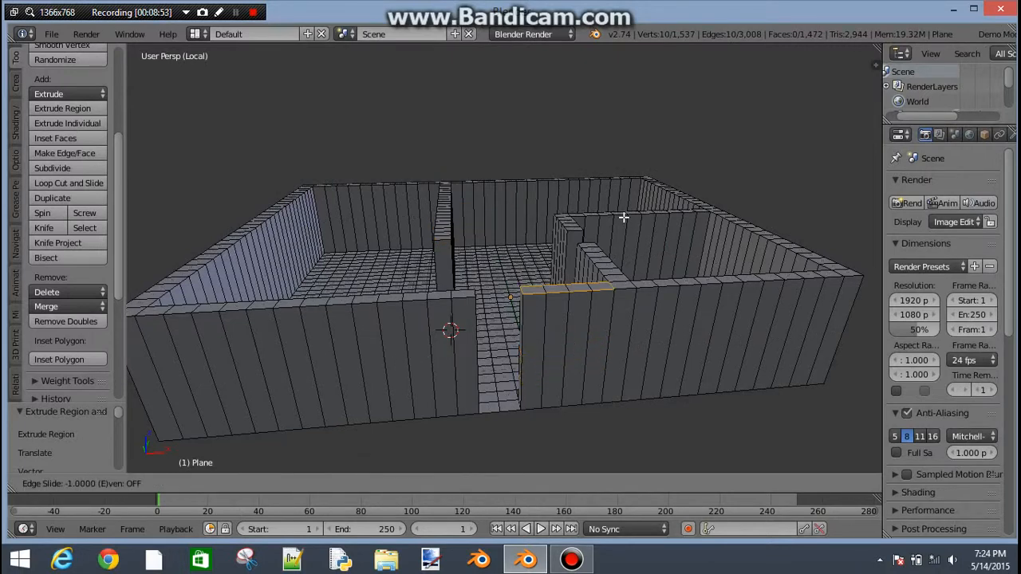
left_click(601, 337)
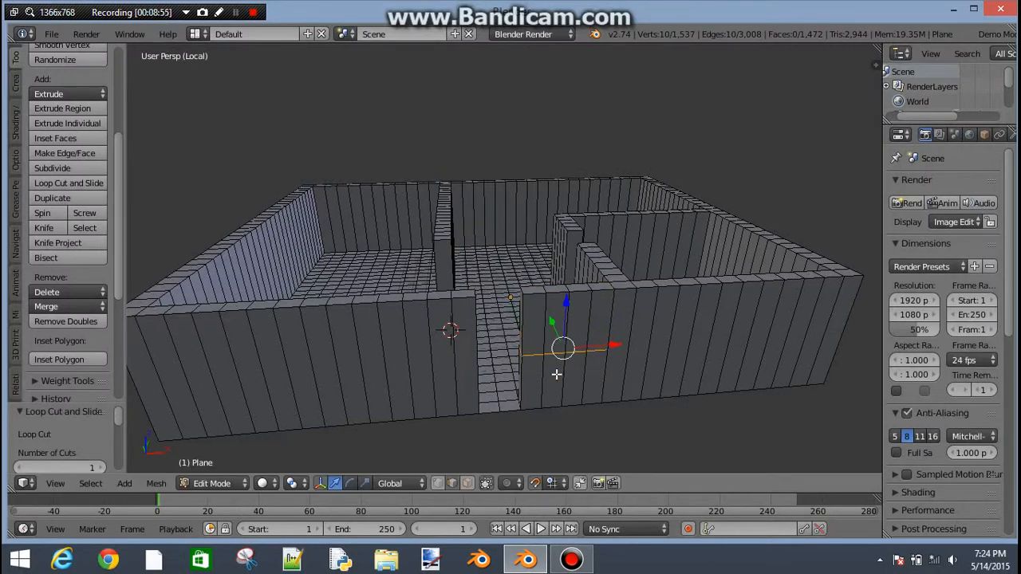
Step: Add a horizontal loop cut around the outer wall starting across the doorway, level with the cut on the other side
middle_click_drag(556, 374, 543, 356)
key("ctrl+r")
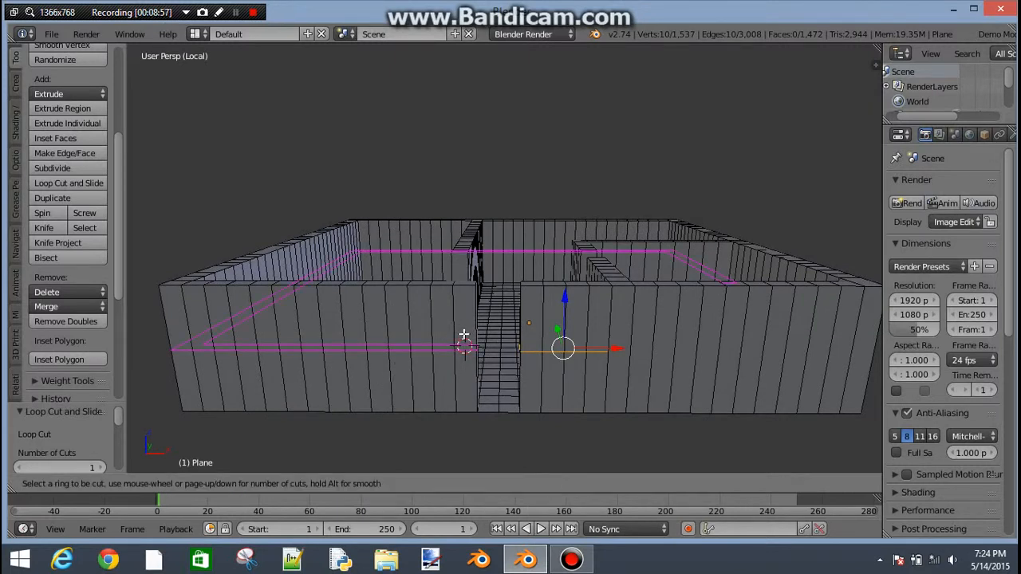
left_click(451, 298)
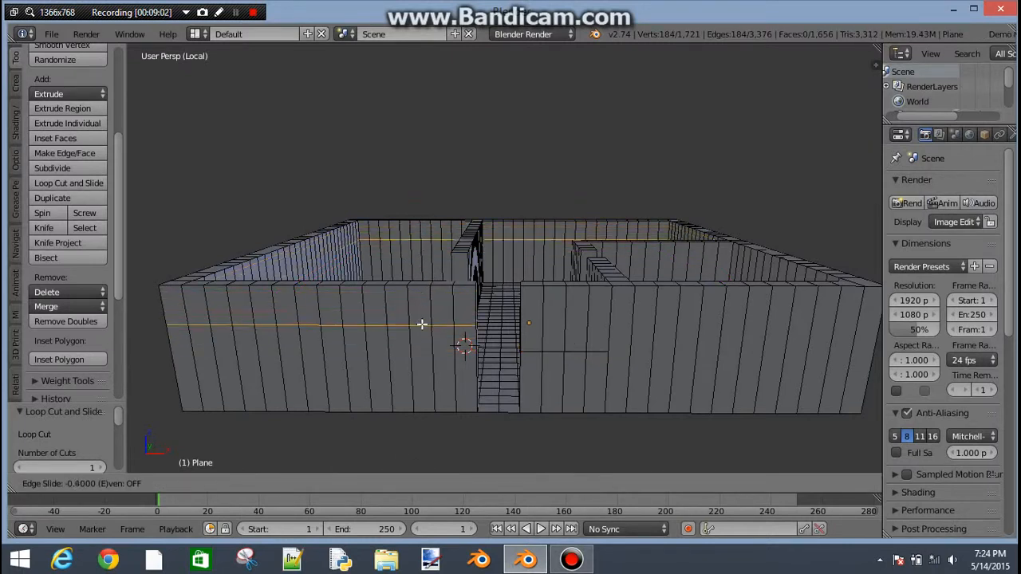
left_click_drag(421, 323, 384, 322)
left_click_drag(380, 261, 416, 309)
left_click(416, 309)
Step: Switch to face selection and select the two facing upper end faces on either side of the outer doorway
scroll(529, 374, "up", 6)
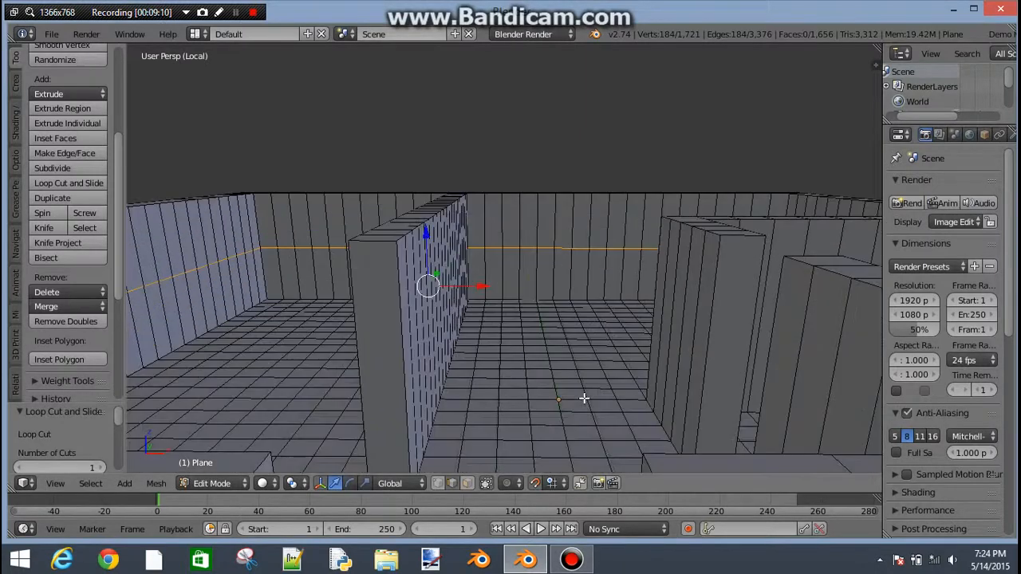
middle_click_drag(530, 374, 521, 327)
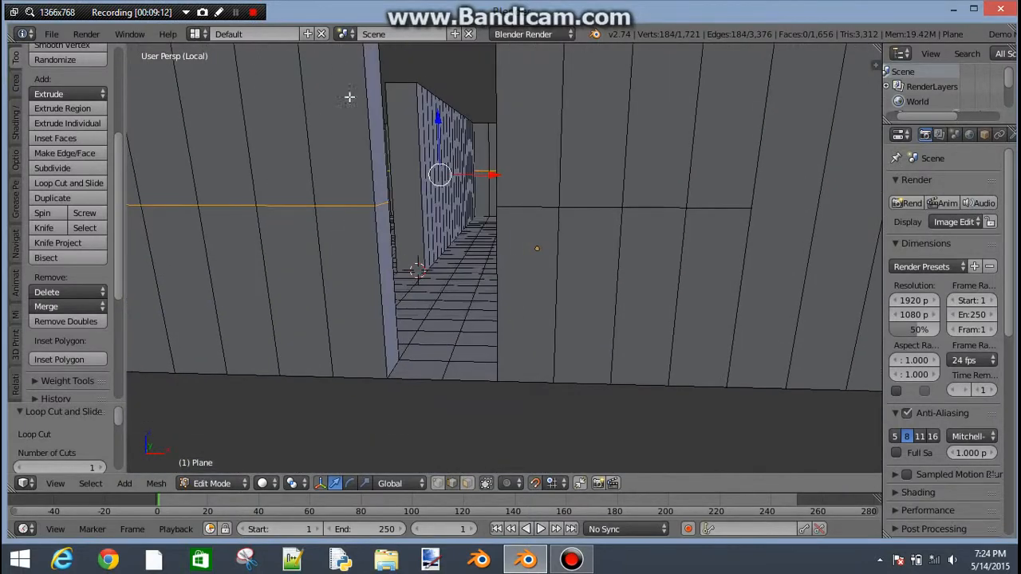
middle_click_drag(309, 114, 319, 140)
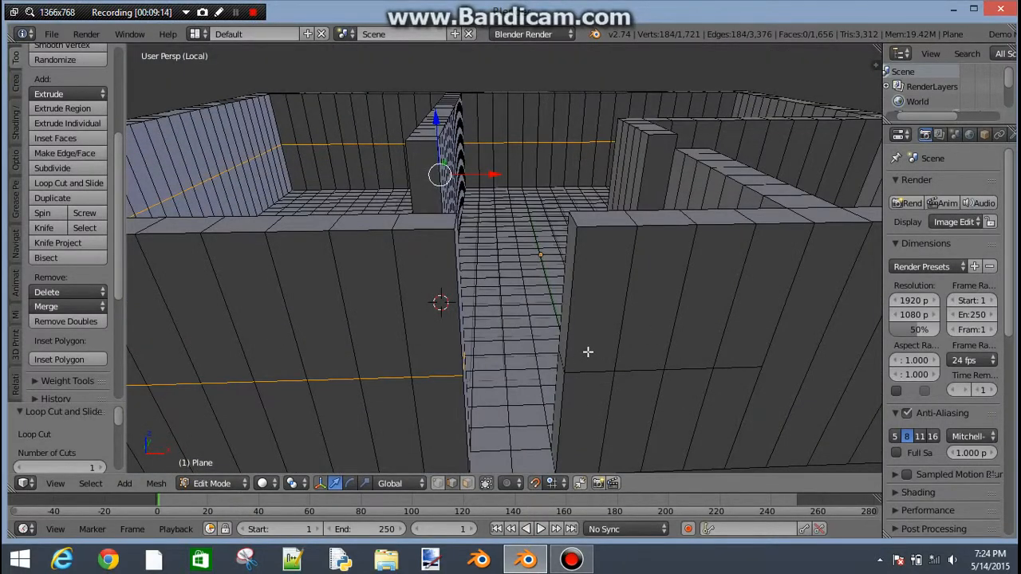
left_click(471, 484)
middle_click_drag(464, 401, 477, 437)
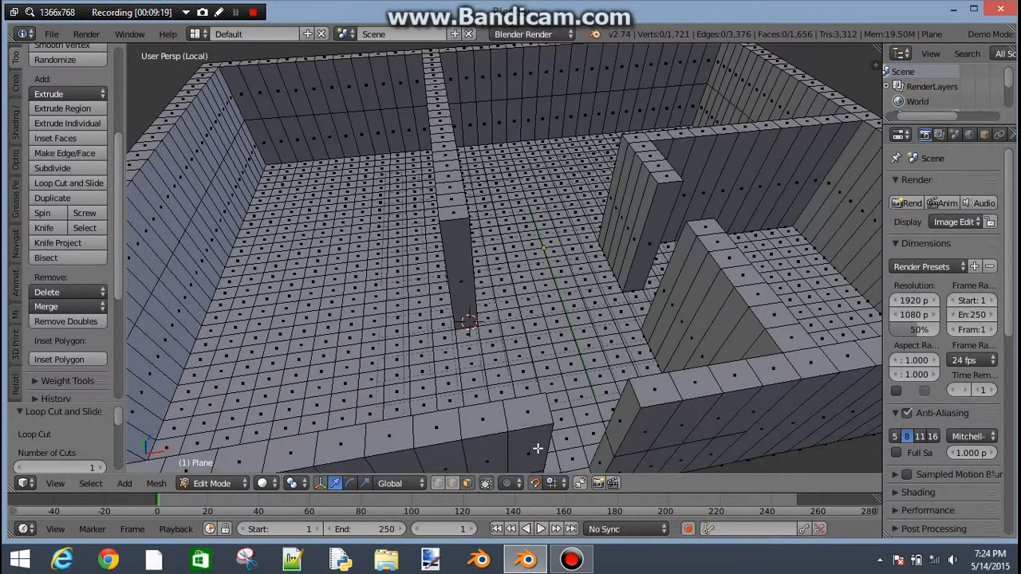
middle_click_drag(537, 446, 522, 387)
right_click(574, 348)
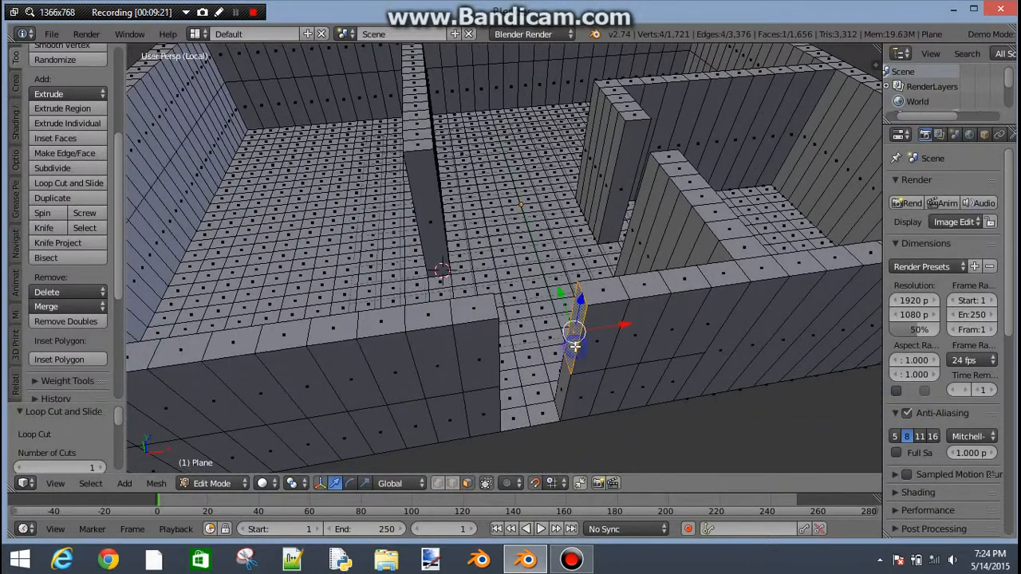
middle_click_drag(556, 352, 526, 297)
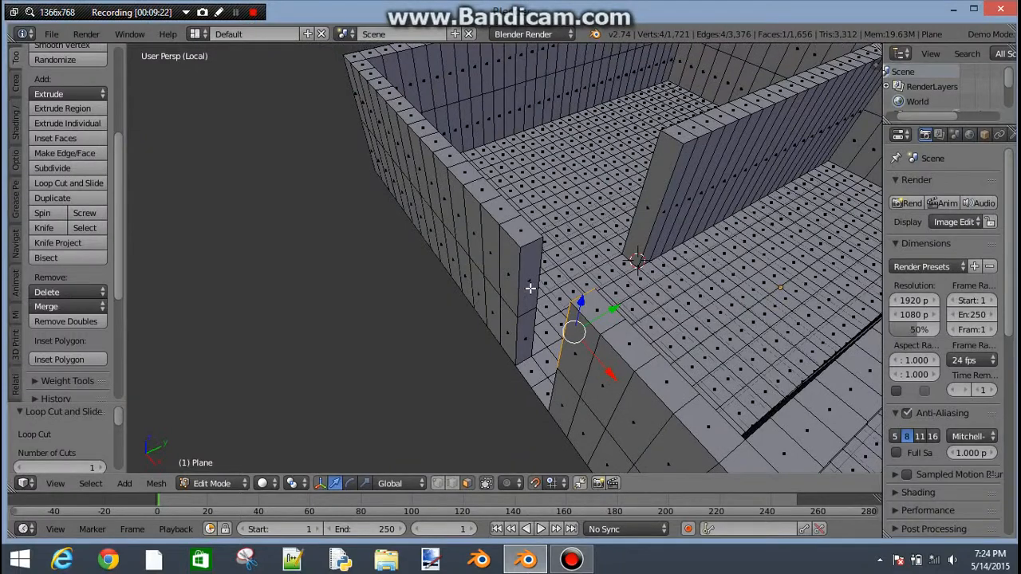
right_click(530, 275, "shift")
Step: Connect the two selected doorway faces with Bridge Edge Loops to close the wall above the door opening
middle_click_drag(382, 354, 604, 248)
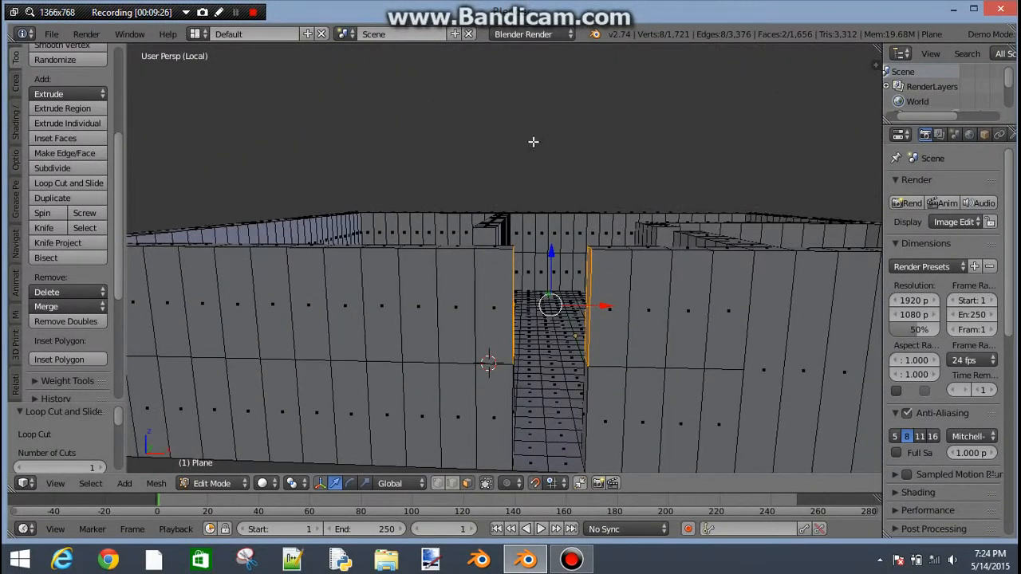
key("space")
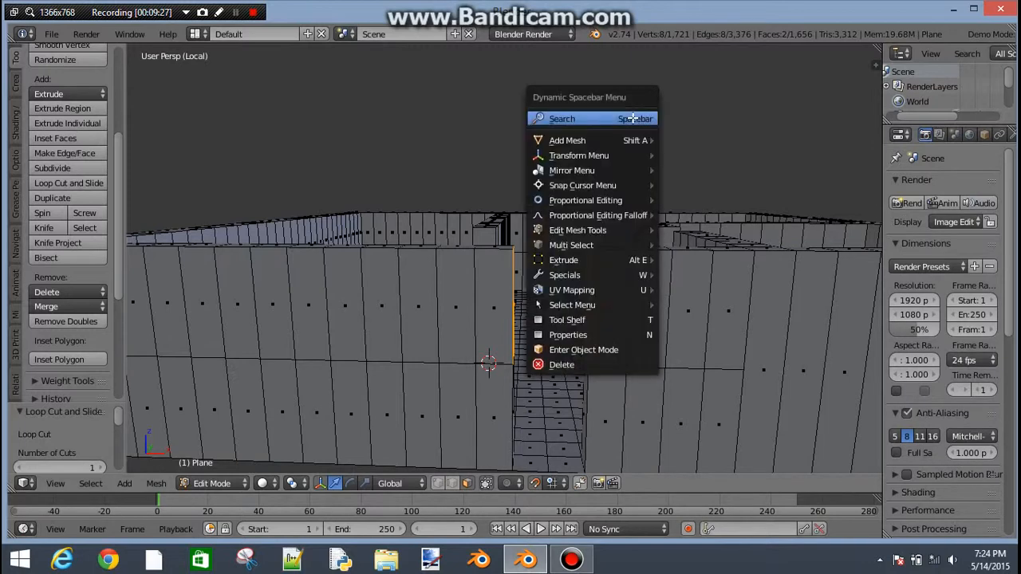
mouse_move(638, 152)
key("space")
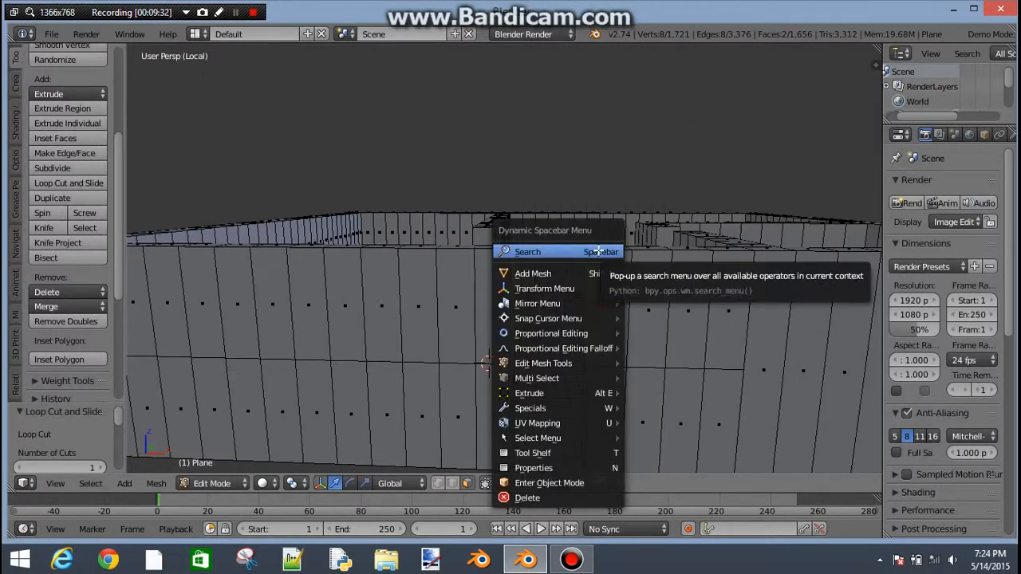
left_click(597, 251)
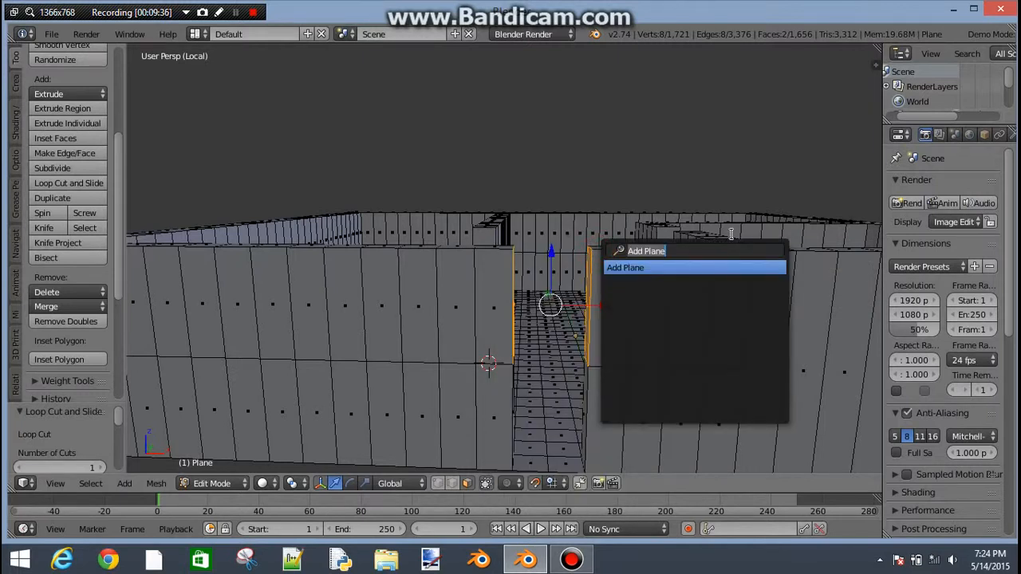
key("BackSpace")
type("br")
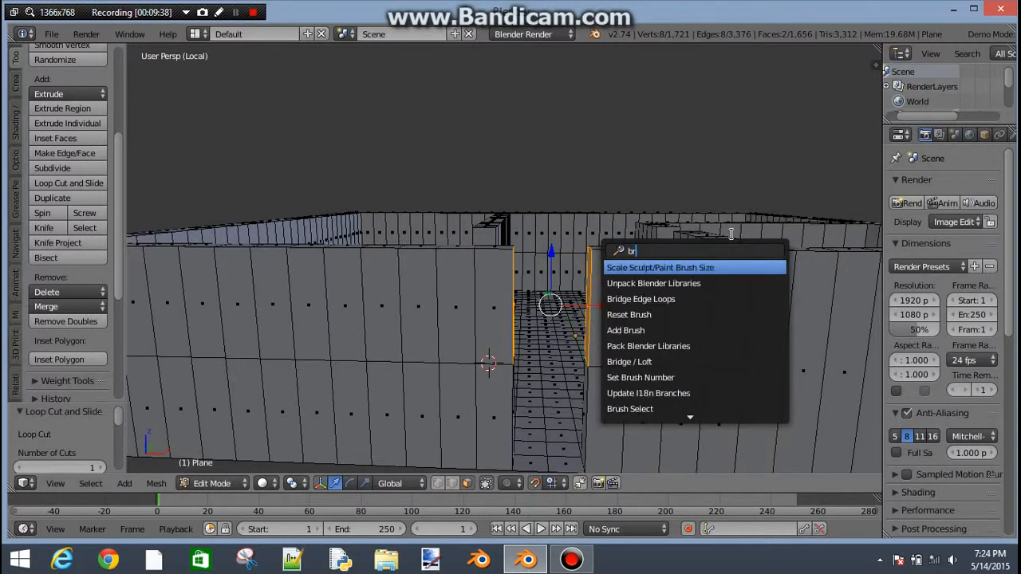
type("id")
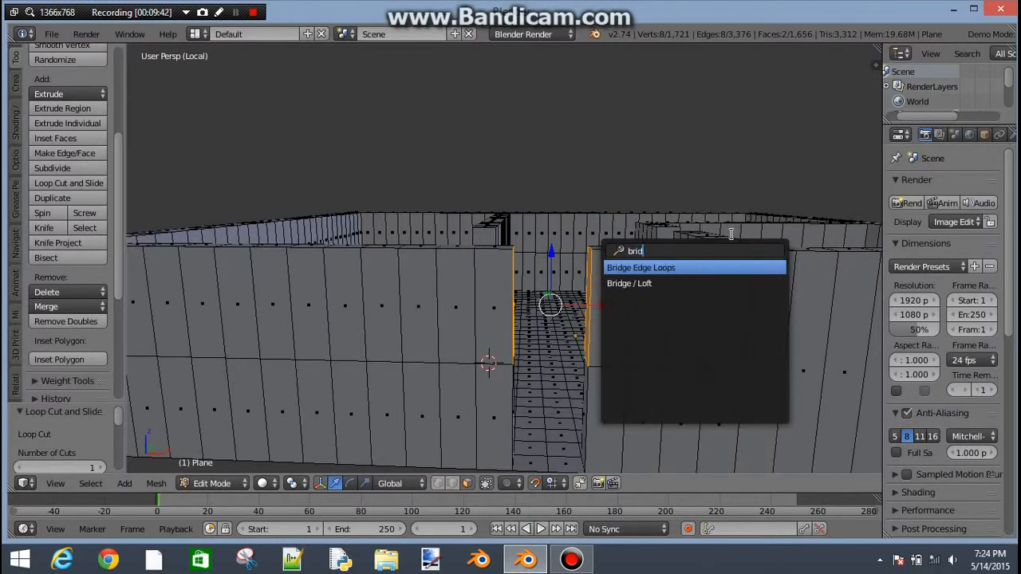
key("Return")
Step: Clear the selection and check the bridged wall above the doorway from outside the building
scroll(565, 273, "up", 2)
key("a")
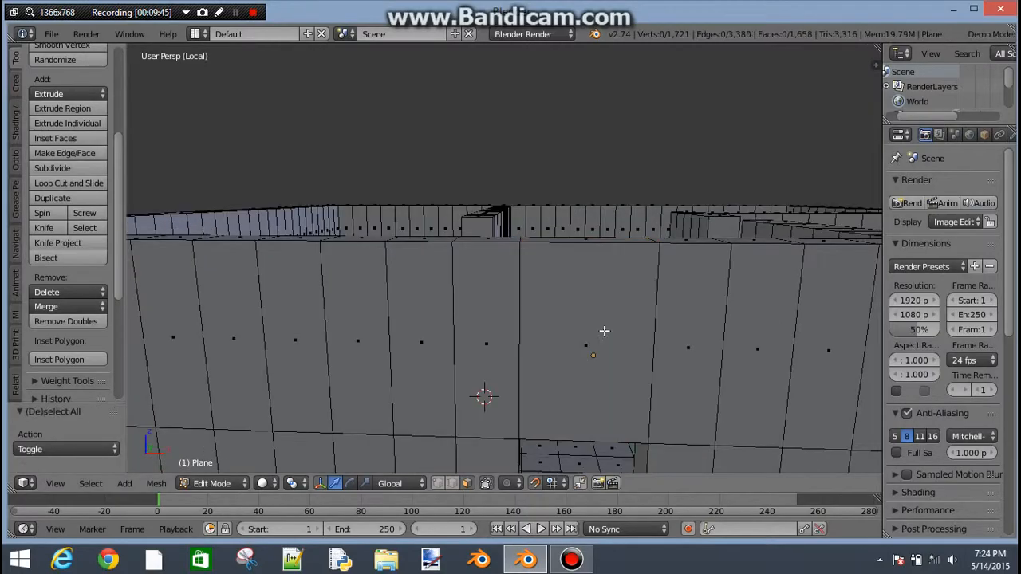
middle_click_drag(604, 330, 636, 367)
scroll(636, 366, "down", 4)
middle_click_drag(501, 353, 472, 243)
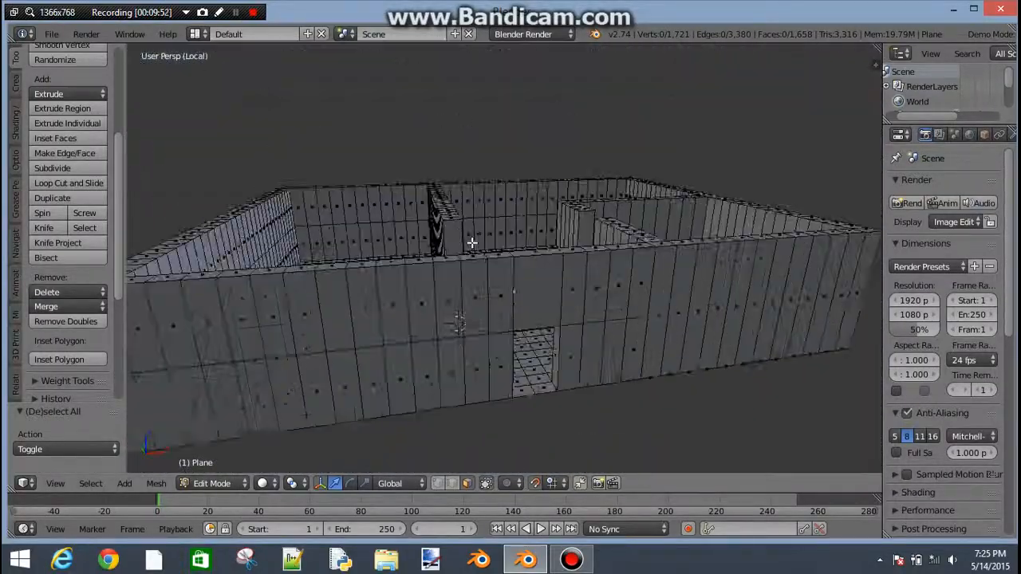
Step: Examine the rooms, the bridged doorway and the plain stretch of outer wall beside it
scroll(476, 243, "up", 4)
middle_click_drag(635, 202, 542, 297)
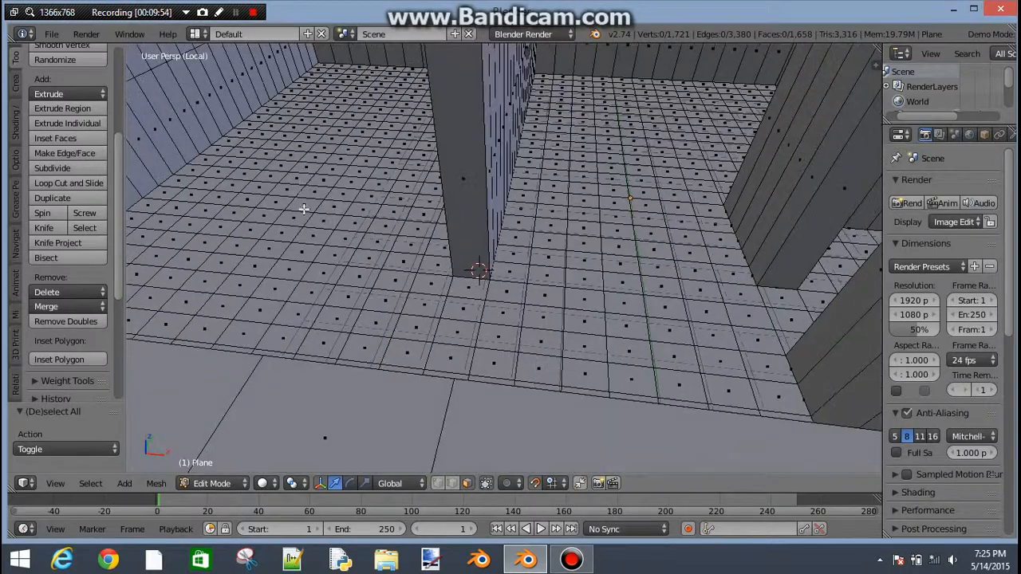
scroll(304, 209, "down", 6)
middle_click_drag(526, 407, 543, 362)
scroll(677, 303, "up", 5)
middle_click_drag(677, 303, 510, 258)
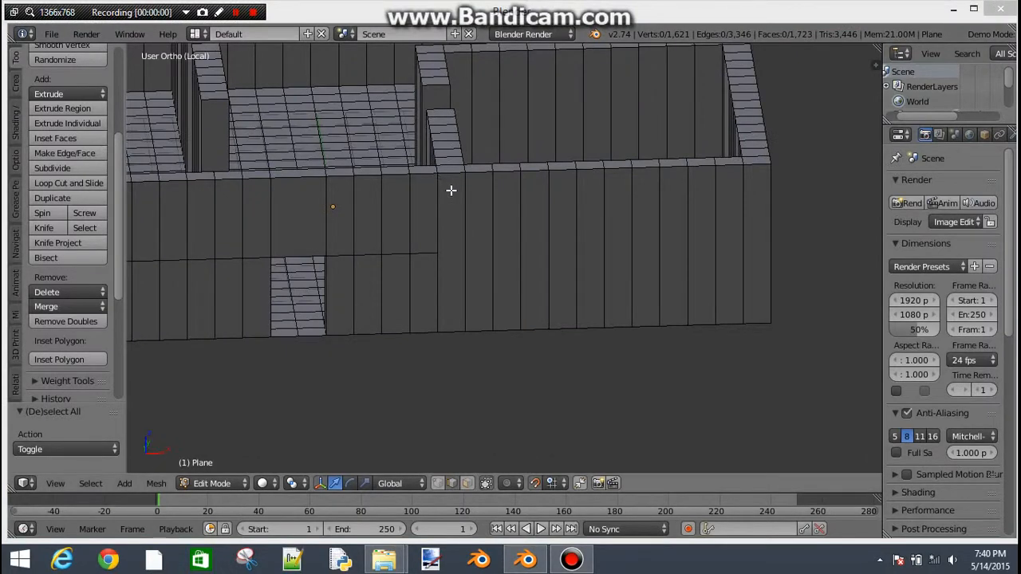
left_click(450, 190)
middle_click_drag(342, 137, 382, 180)
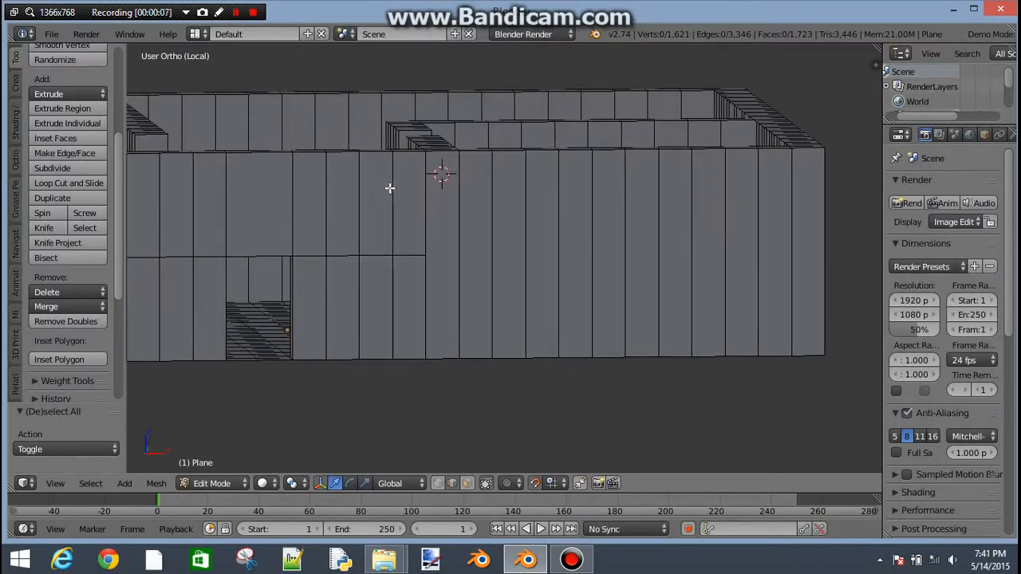
middle_click_drag(384, 175, 554, 236)
scroll(640, 148, "down", 3)
scroll(535, 212, "down", 2)
scroll(558, 219, "down", 2)
scroll(558, 219, "up", 4)
scroll(645, 271, "up", 3)
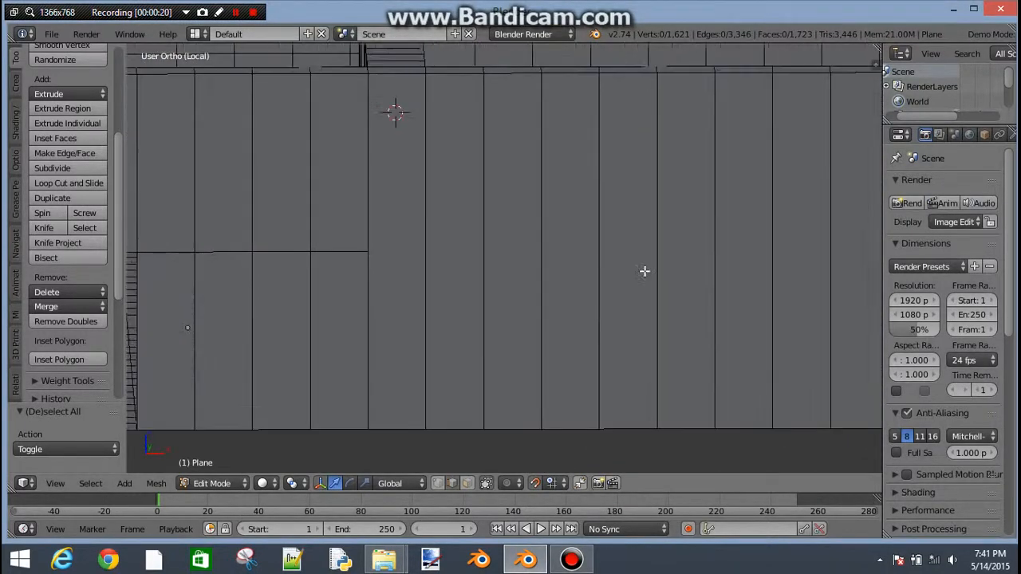
Step: Delete two adjacent outer faces and the two matching inner faces midway along the outer wall between the doorway and the corner
middle_click_drag(644, 271, 522, 296, "shift")
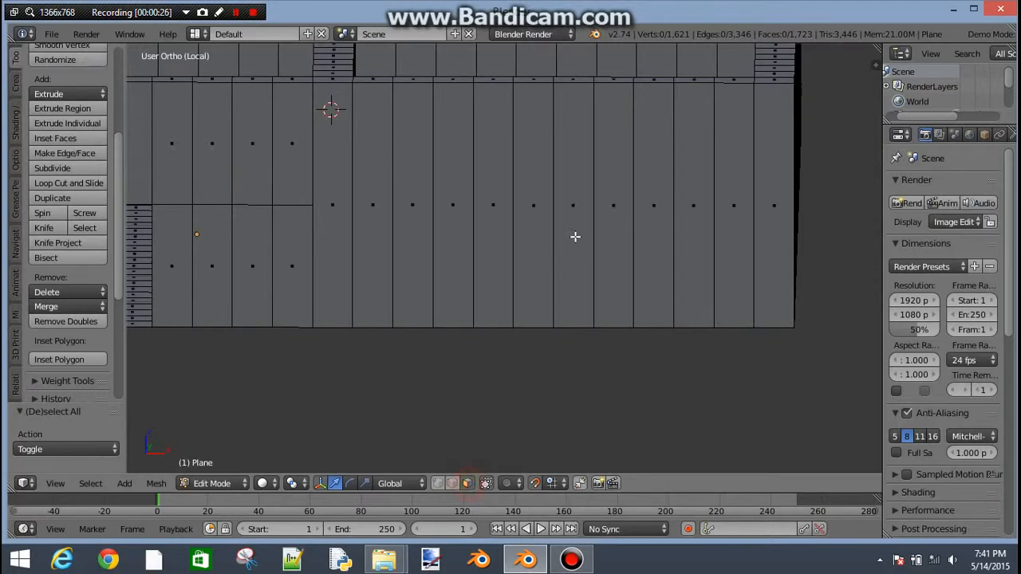
right_click(533, 197)
right_click(493, 199, "shift")
middle_click_drag(533, 123, 350, 139)
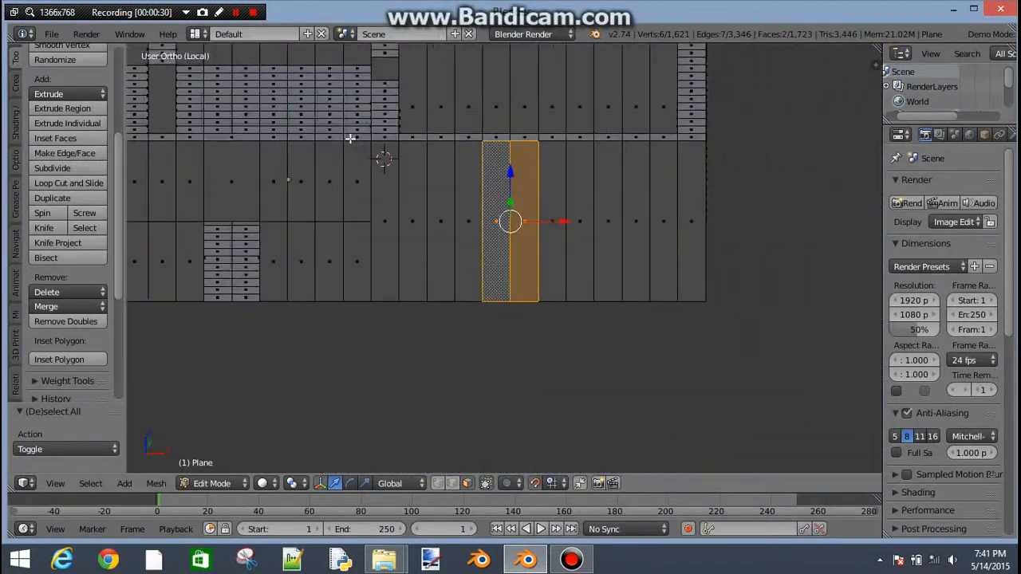
middle_click_drag(336, 223, 375, 184)
middle_click_drag(491, 276, 489, 225)
right_click(491, 224, "shift")
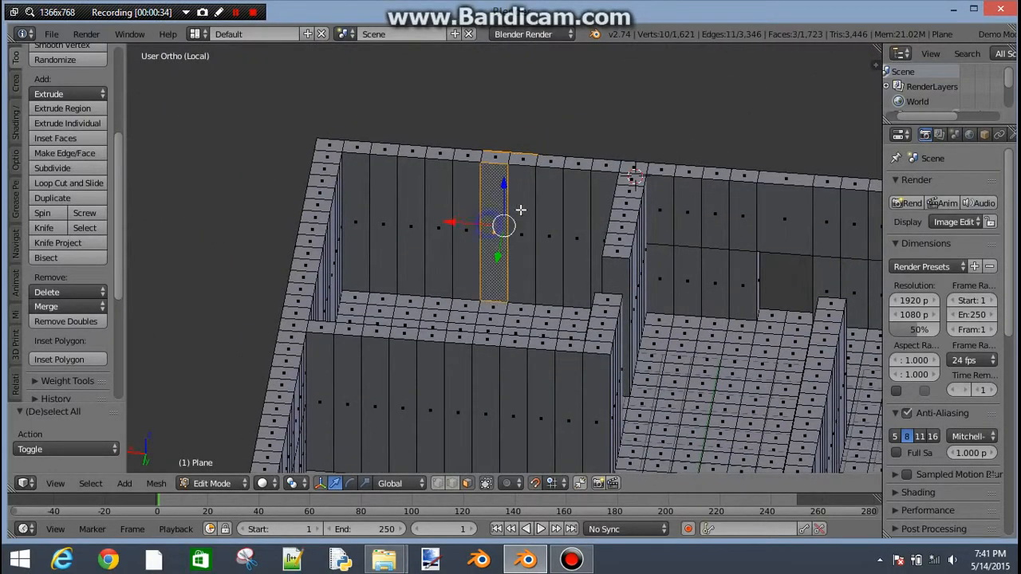
middle_click_drag(387, 125, 546, 182)
key("x")
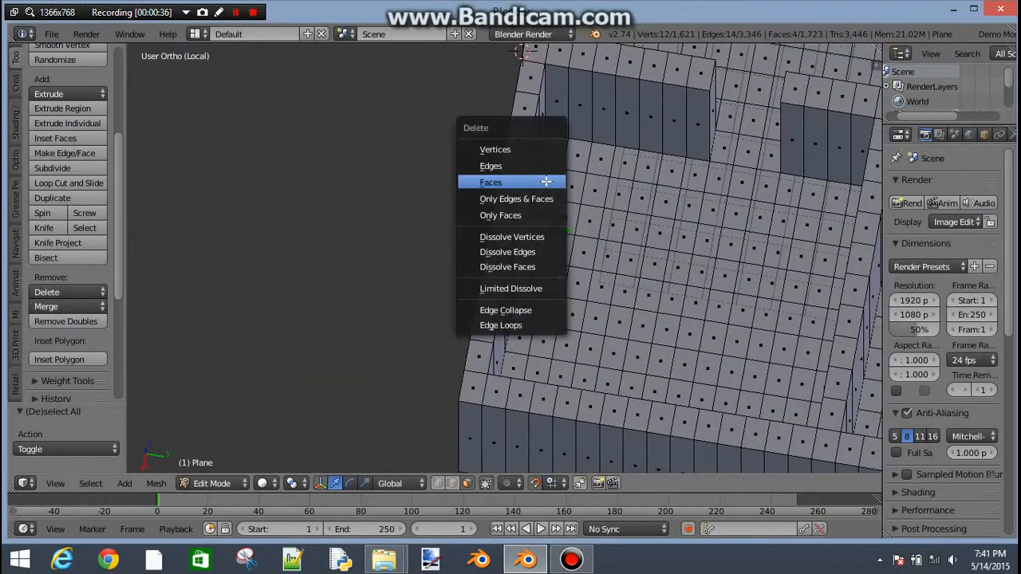
left_click(545, 180)
Step: Add two evenly spaced horizontal loop cuts to the wall on the corner side of the new gap
middle_click_drag(410, 167, 540, 182)
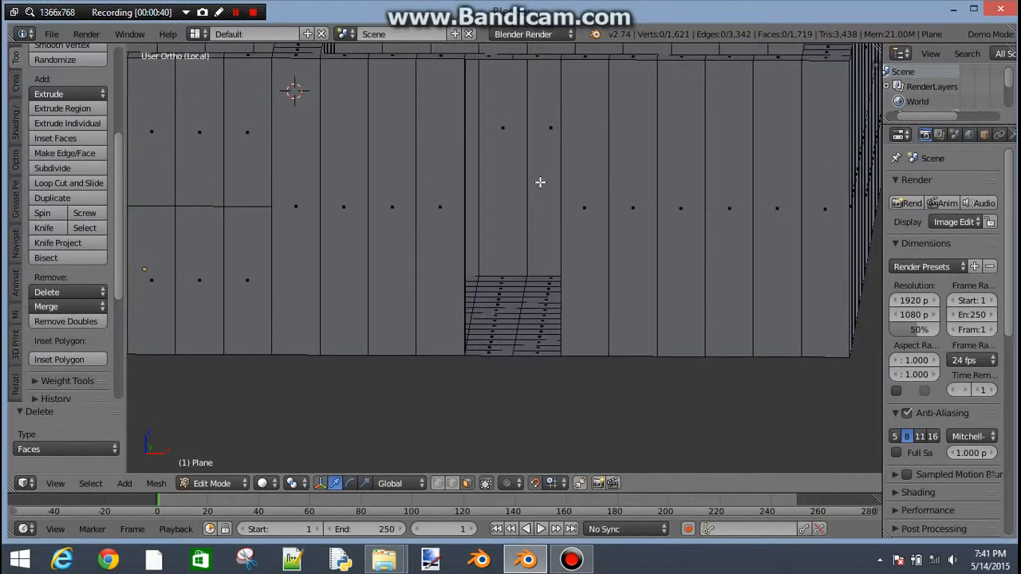
key("ctrl+r")
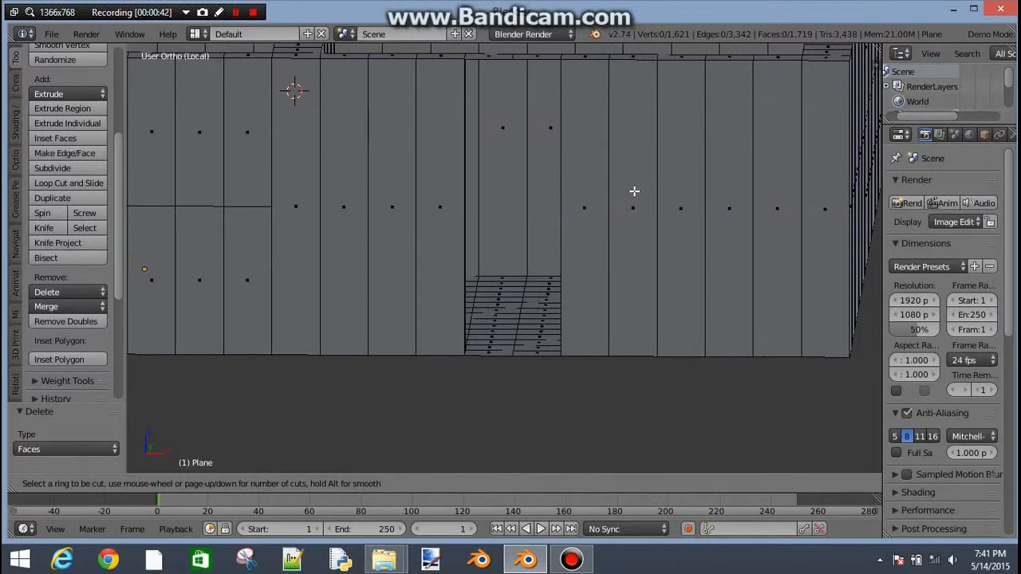
scroll(615, 206, "up", 1)
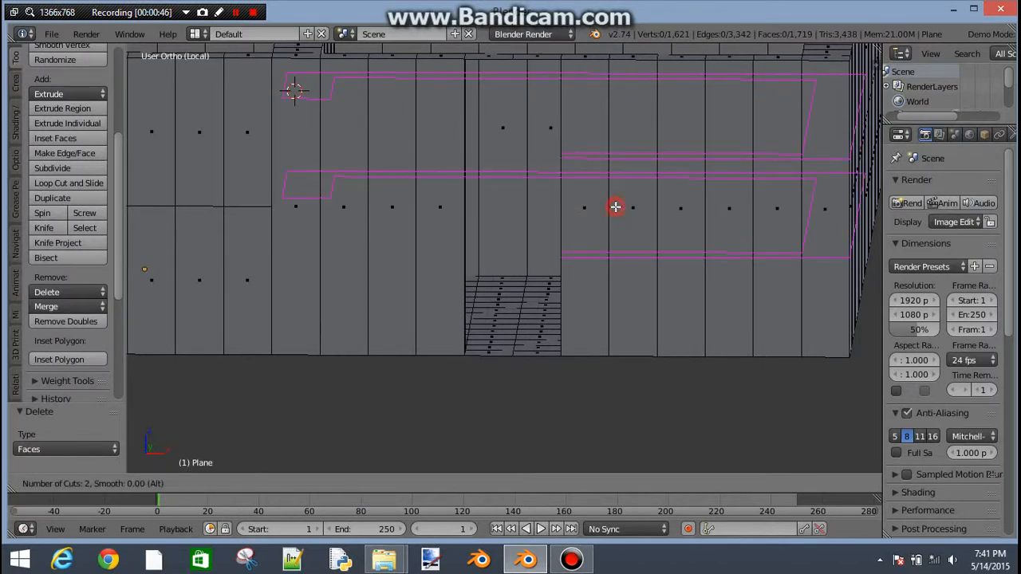
left_click(615, 207)
right_click(614, 207)
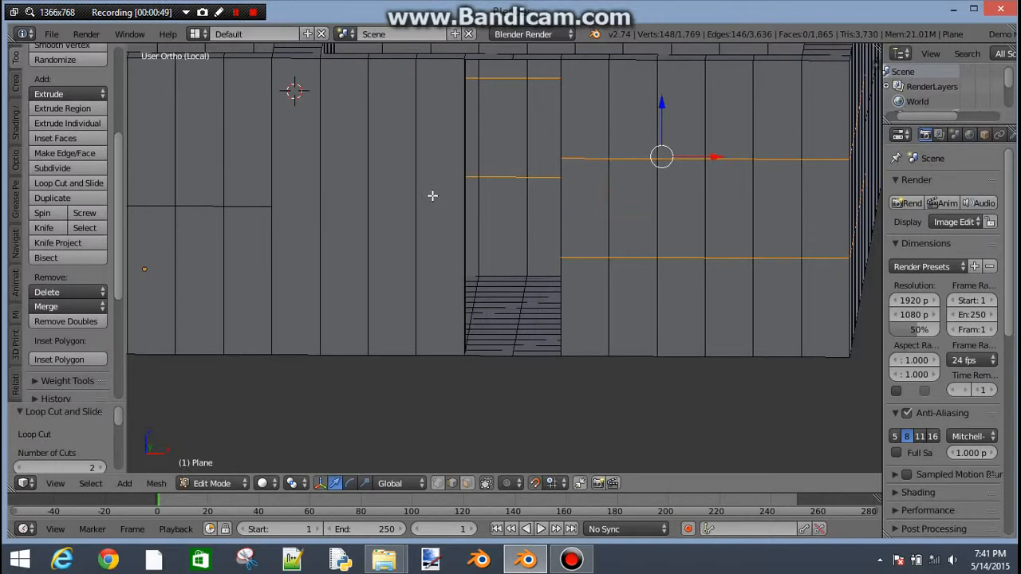
Step: Add two matching horizontal loop cuts to the wall section between the gap and the doorway
key("ctrl+r")
scroll(432, 195, "up", 1)
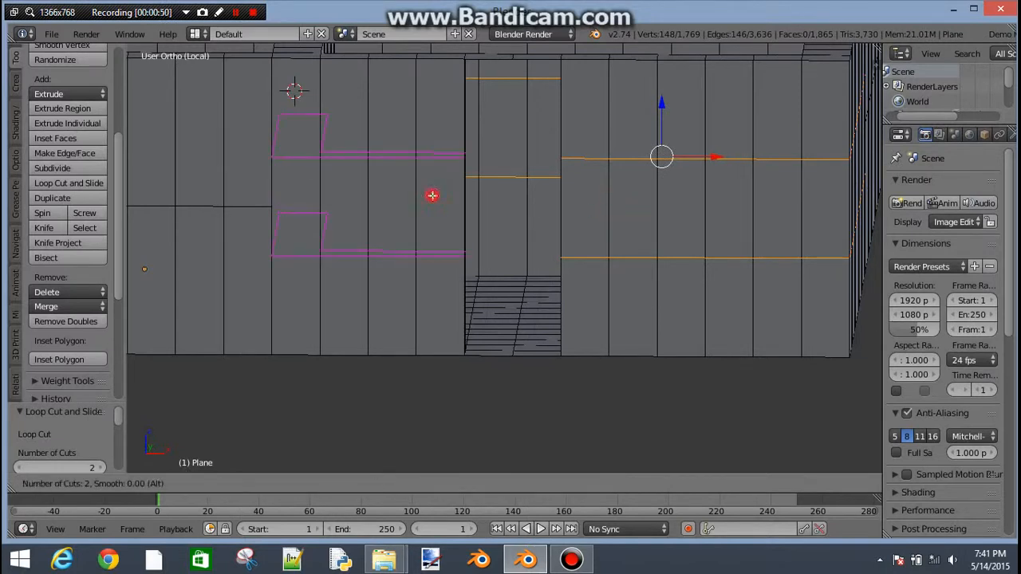
left_click(432, 196)
right_click(431, 196)
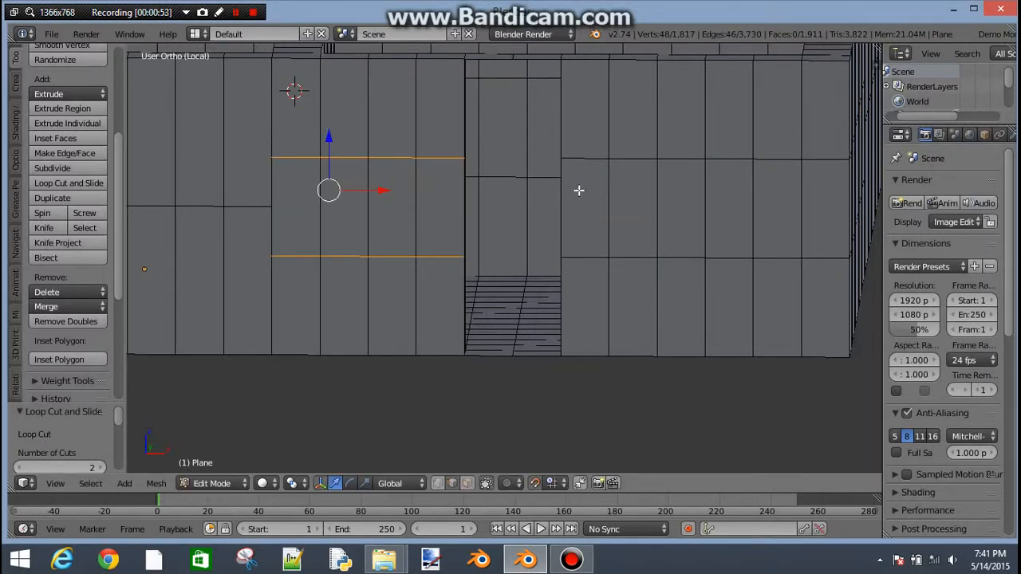
Step: Select the upper inner vertical edges on both sides of the gap and connect them with Bridge Edge Loops
middle_click_drag(489, 133, 470, 335)
scroll(525, 202, "up", 2)
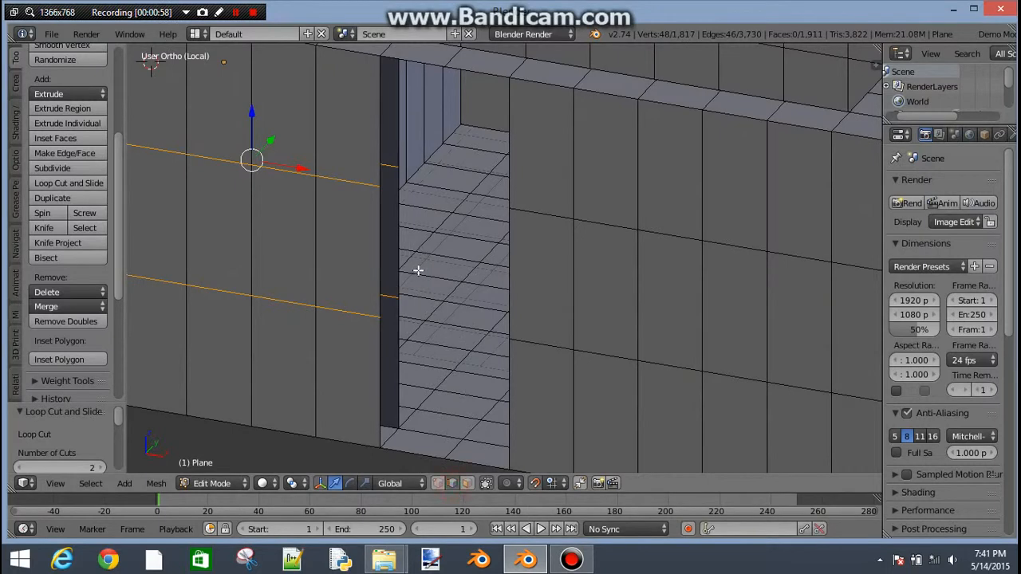
right_click(394, 140)
middle_click_drag(394, 141, 468, 79)
key("space")
left_click(468, 78)
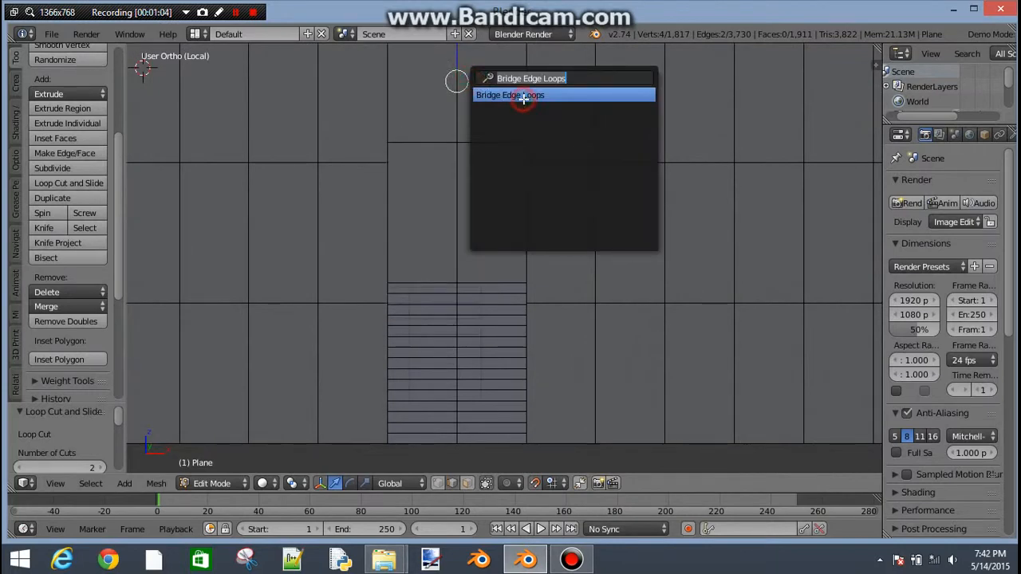
left_click(523, 98)
Step: Bridge the upper outer vertical edges across the gap to close the outside of the wall above the opening
middle_click_drag(523, 98, 406, 204)
right_click(372, 296)
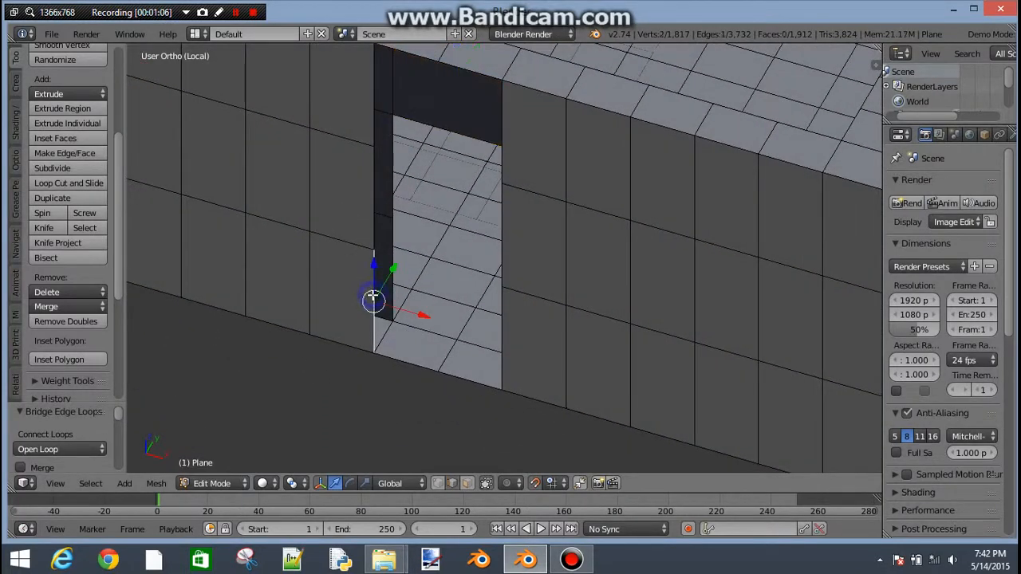
right_click(377, 95)
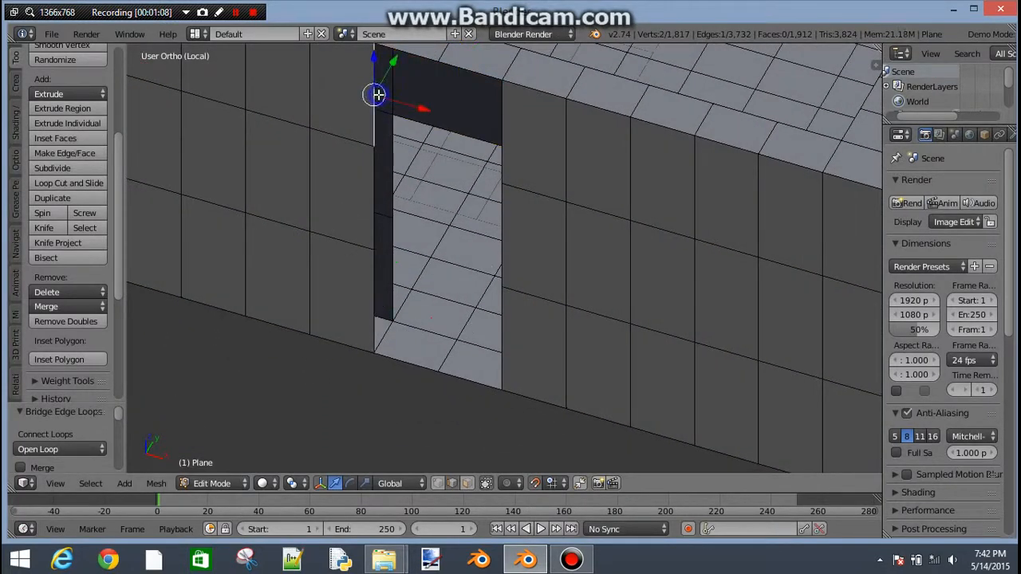
right_click(498, 118, "shift")
key("space")
left_click(497, 119)
left_click(548, 145)
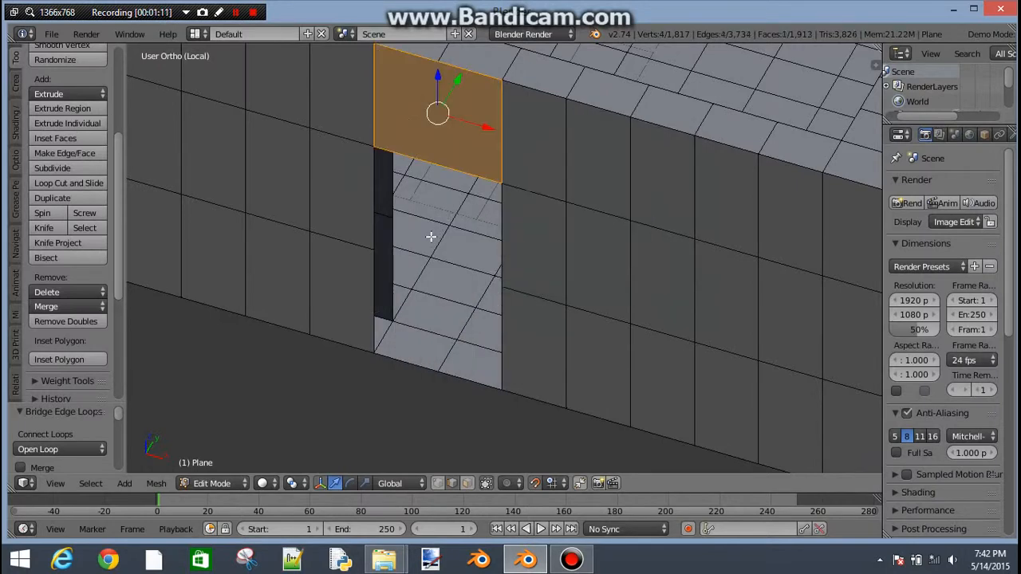
Step: Select the lowest outer vertical edges on both sides of the gap
middle_click_drag(431, 237, 485, 164)
right_click(514, 386)
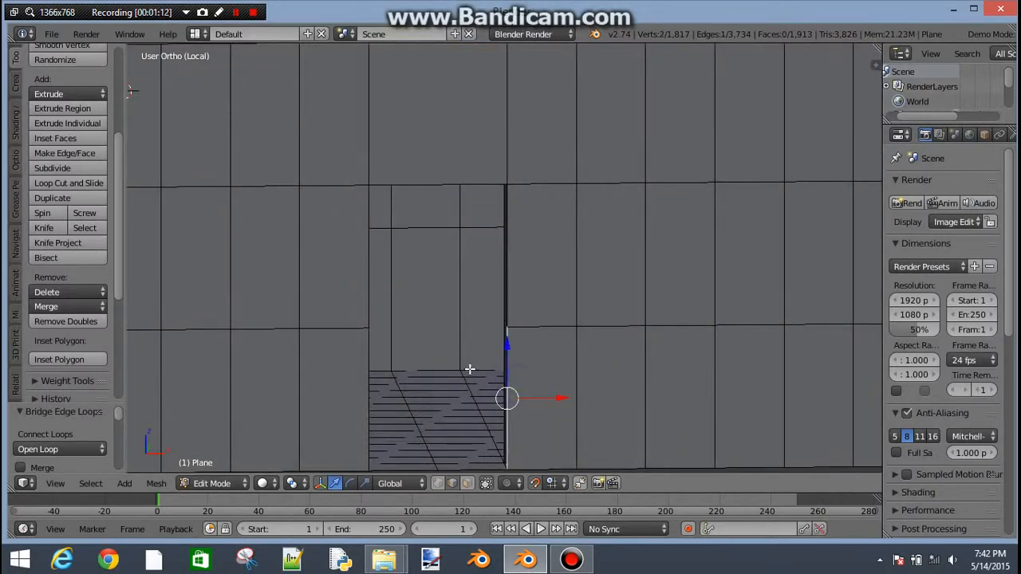
middle_click_drag(482, 385, 392, 382)
right_click(389, 360, "shift")
Step: Try to bridge the lower outer edges together with an additional inner jamb edge, and undo the bridge
right_click(421, 343, "shift")
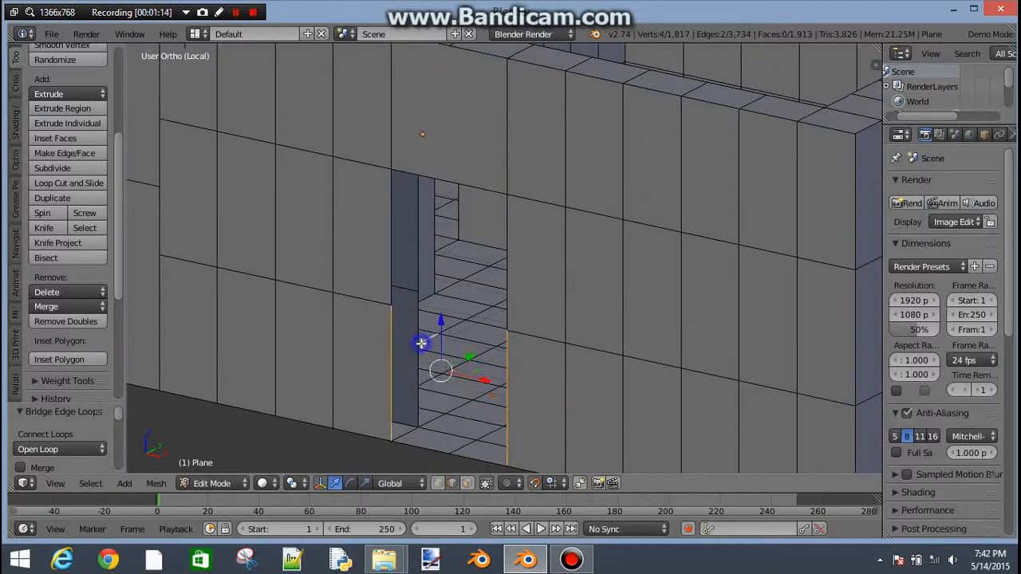
key("space")
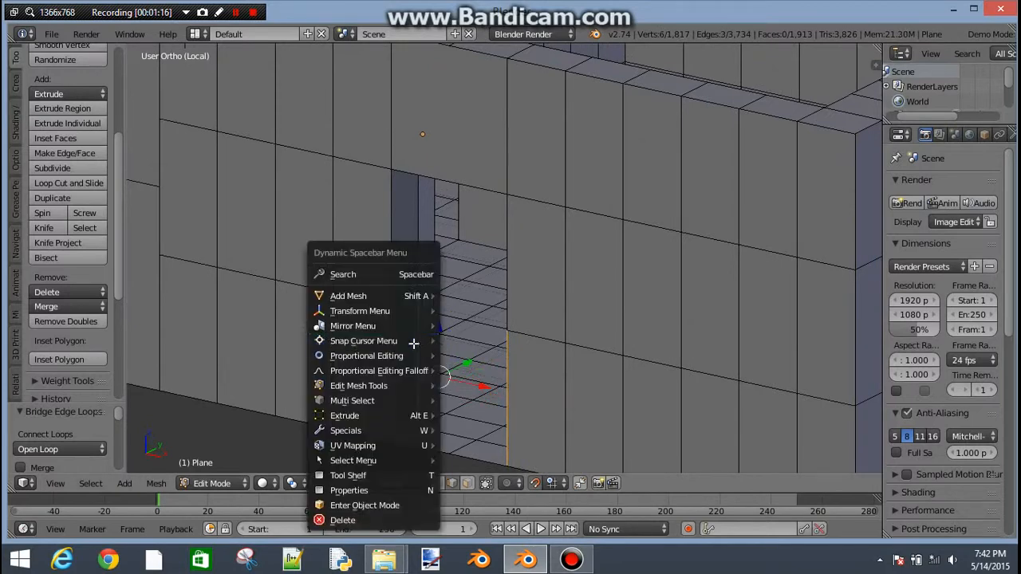
left_click(402, 268)
left_click(467, 285)
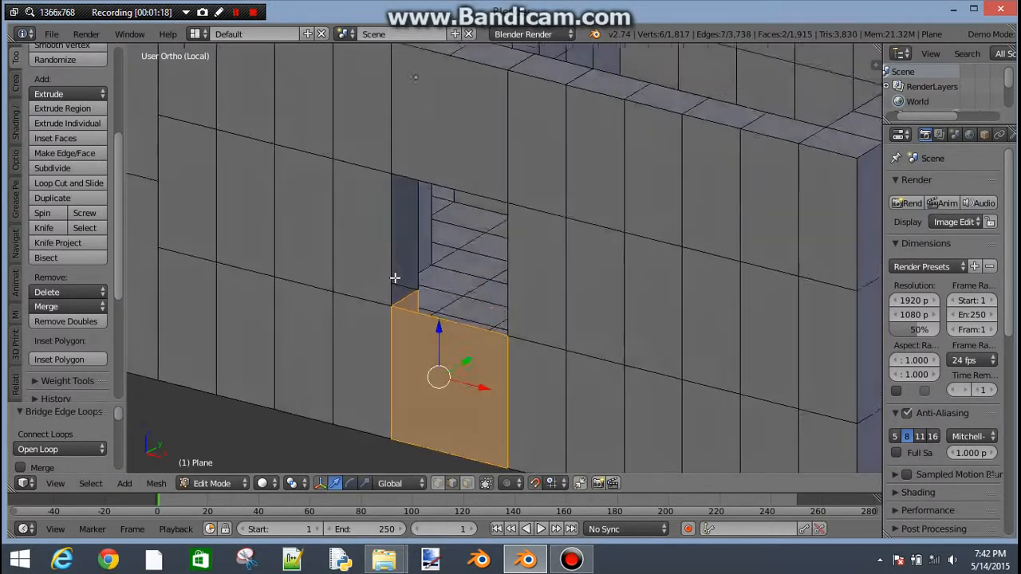
middle_click_drag(396, 279, 399, 357)
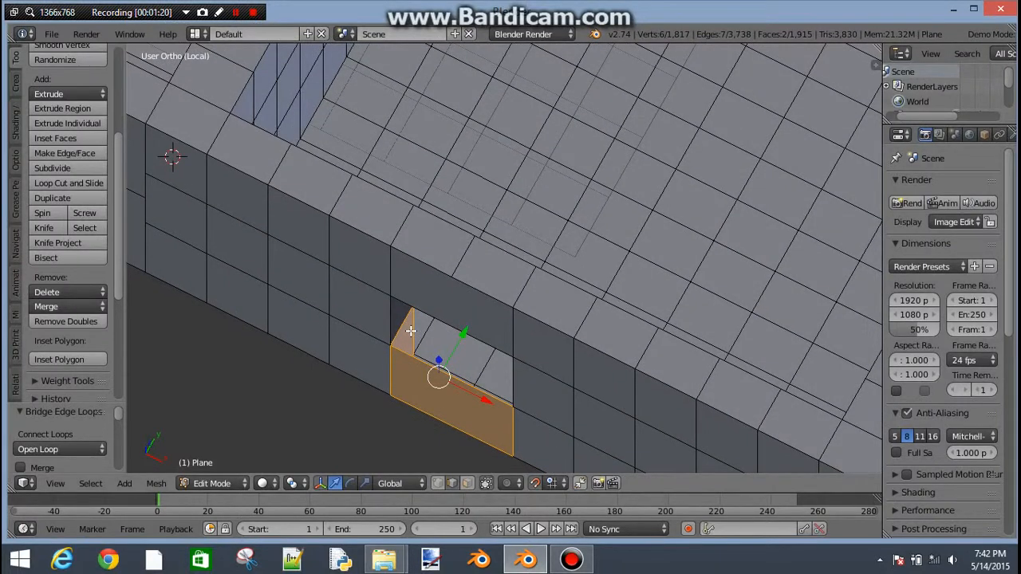
key("ctrl+z")
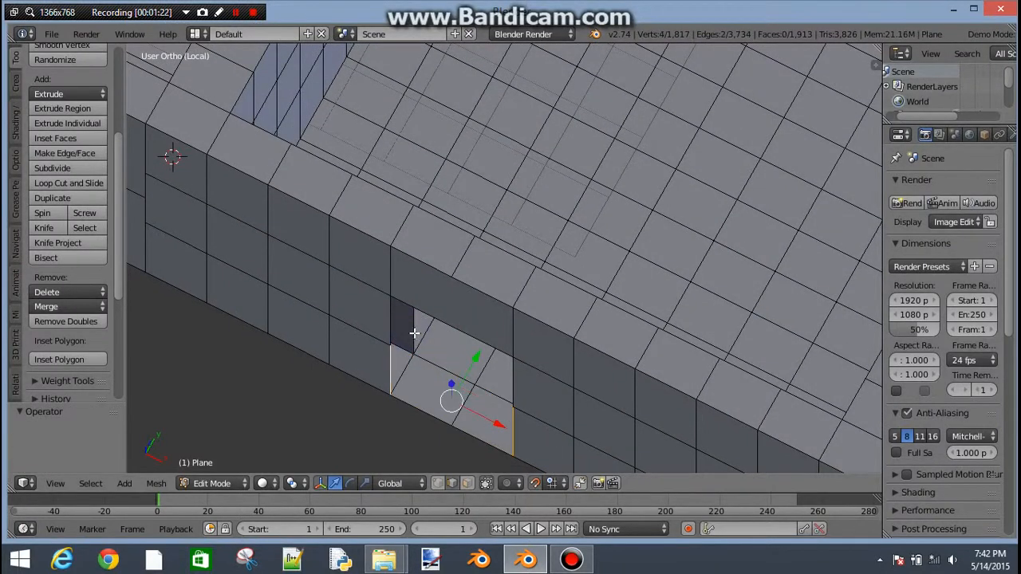
Step: Bridge only the two lower outer edges to close the outside of the wall below the window opening
middle_click_drag(413, 332, 399, 295)
key("space")
left_click(399, 271)
left_click(462, 289)
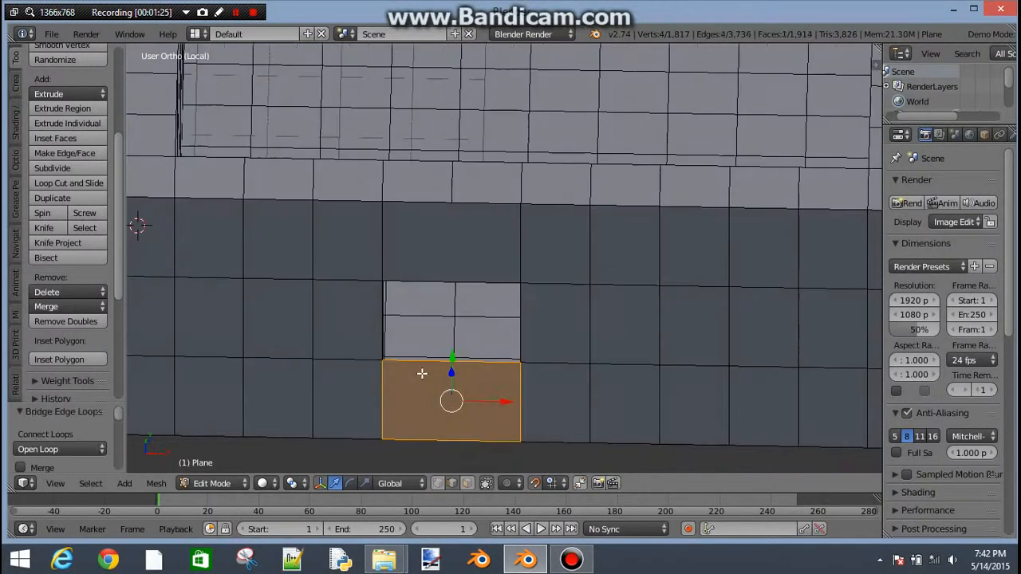
Step: Select the lower inner vertical edges on both sides of the gap and bridge them to close the inside wall below the window
middle_click_drag(422, 373, 449, 390)
right_click(506, 345)
middle_click_drag(420, 351, 418, 309)
right_click(371, 335, "shift")
right_click(359, 291, "shift")
right_click(390, 321, "shift")
key("space")
left_click(416, 274)
left_click(429, 292)
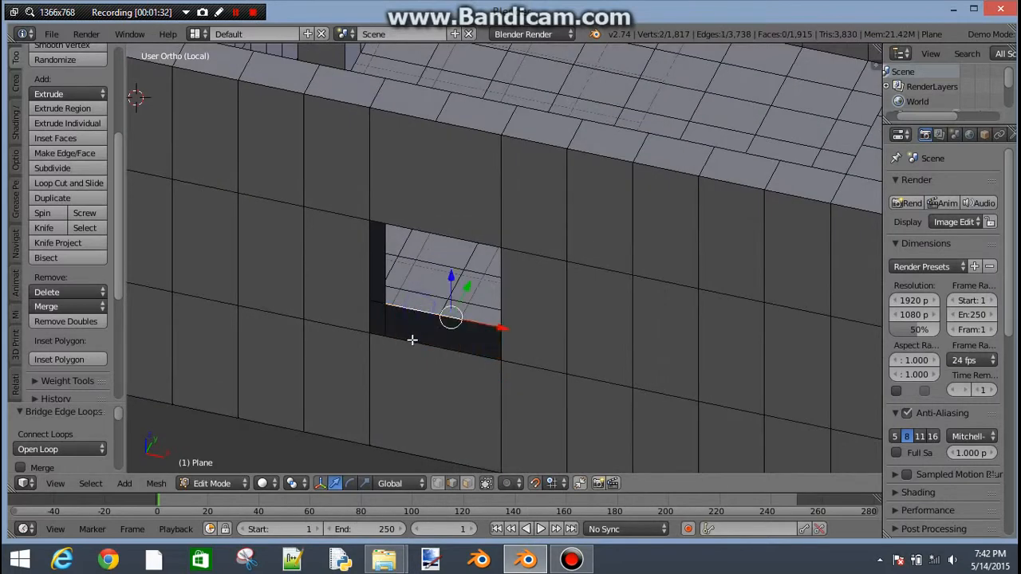
Step: Bridge the inner and outer sill edges to fill the bottom of the window opening
right_click(412, 339, "shift")
key("space")
left_click(398, 277)
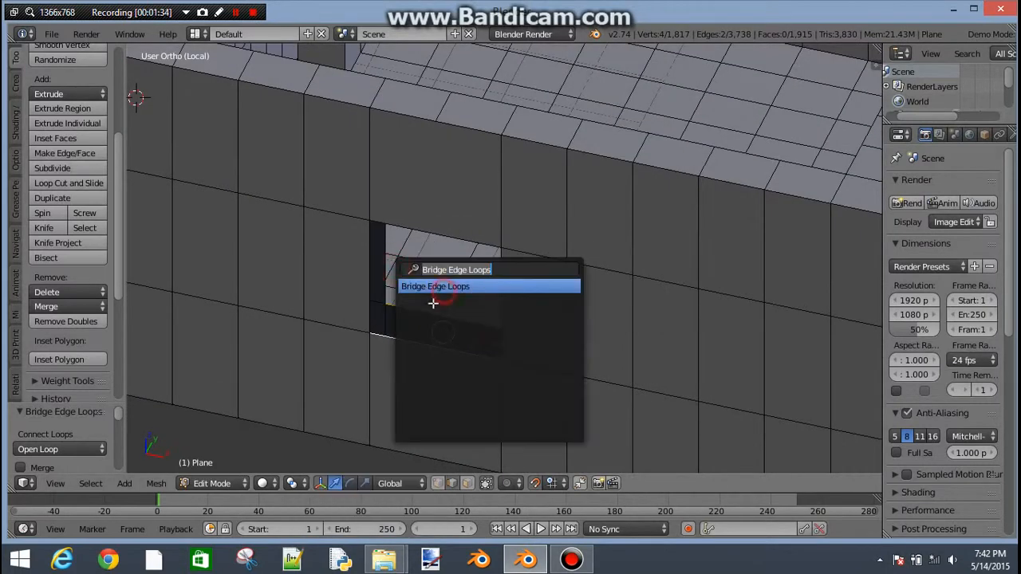
left_click(442, 291)
Step: Select the inner and outer edges along the top of the window opening and bridge them to close its underside
middle_click_drag(434, 303, 429, 205)
right_click(428, 213)
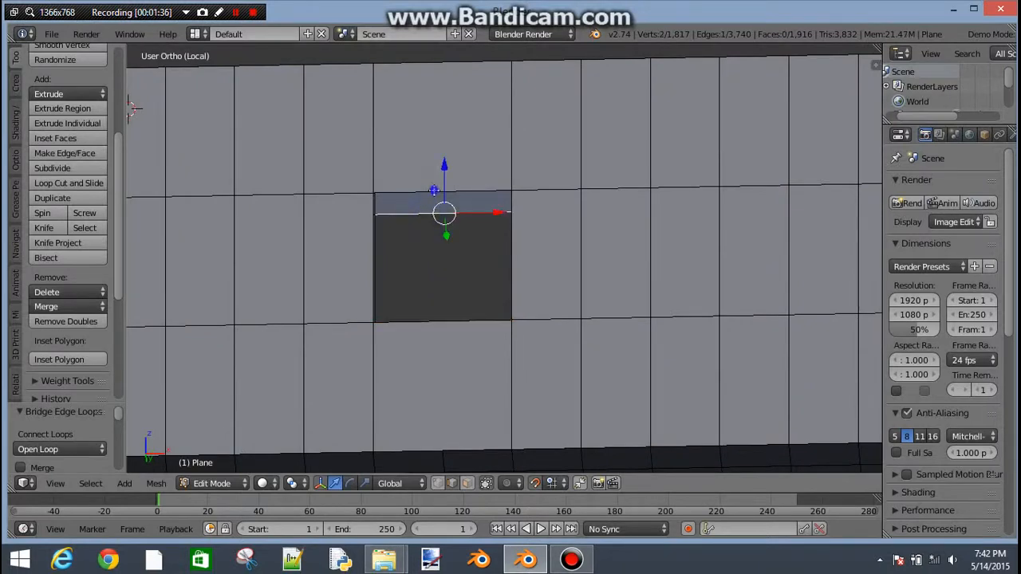
right_click(433, 192, "shift")
key("space")
left_click(433, 189)
left_click(500, 206)
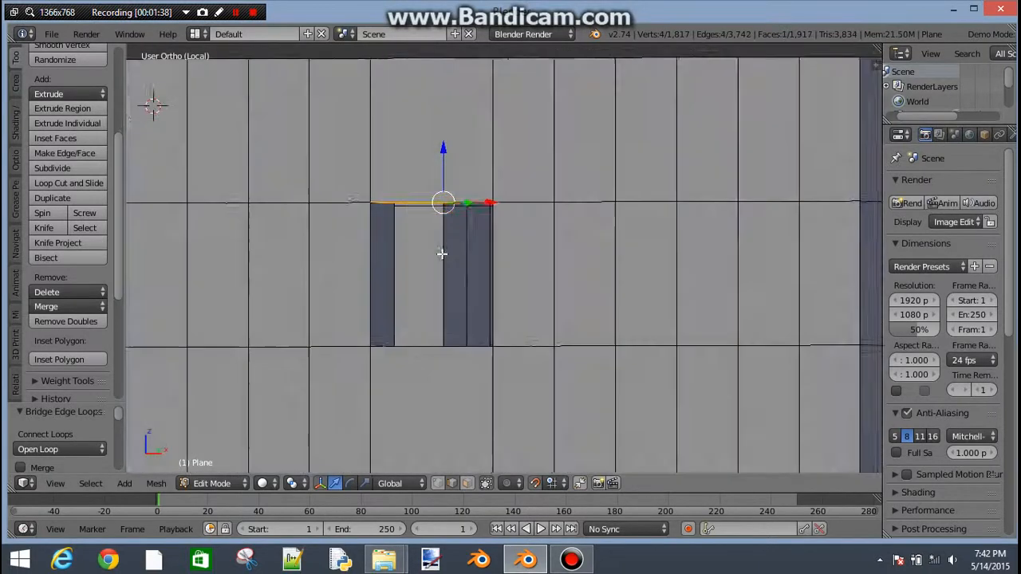
Step: Bridge the inner and outer vertical edges of the window jamb nearest the doorway
middle_click_drag(442, 250, 398, 273)
right_click(401, 284)
right_click(376, 290, "shift")
key("space")
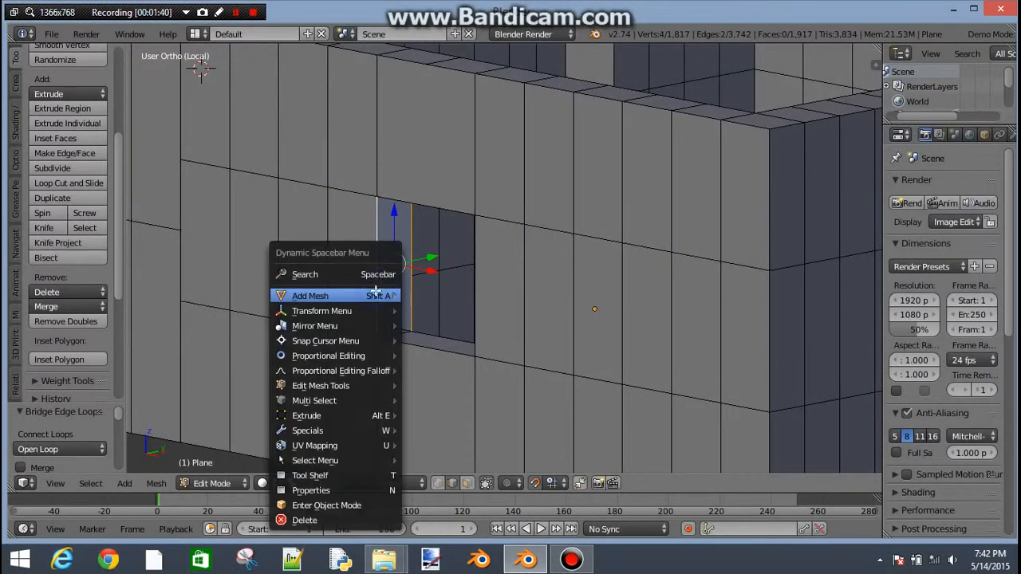
left_click(376, 271)
left_click(399, 291)
Step: Bridge the inner and outer vertical edges of the opposite window jamb, on the corner side
middle_click_drag(405, 299, 519, 330)
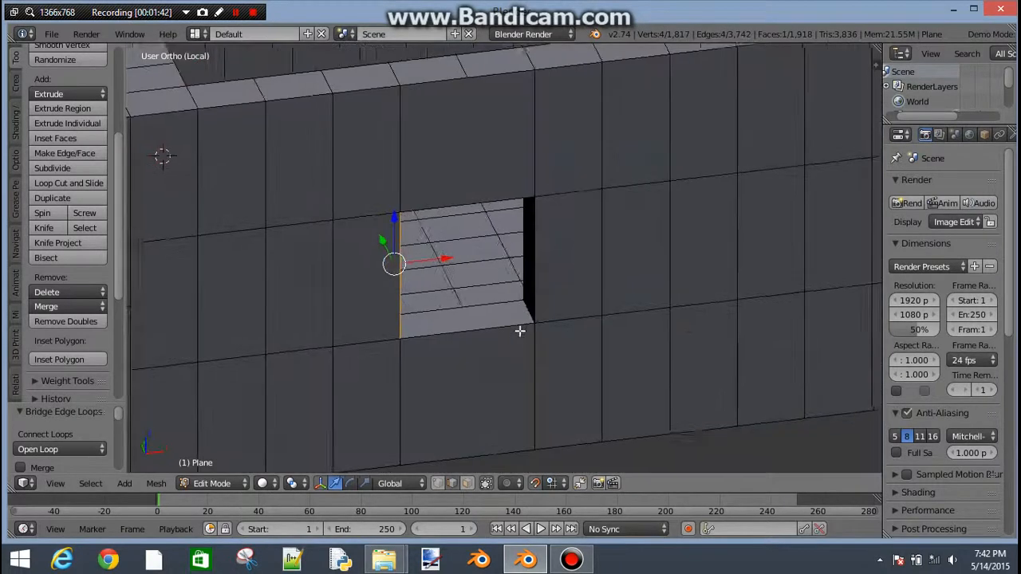
key("space")
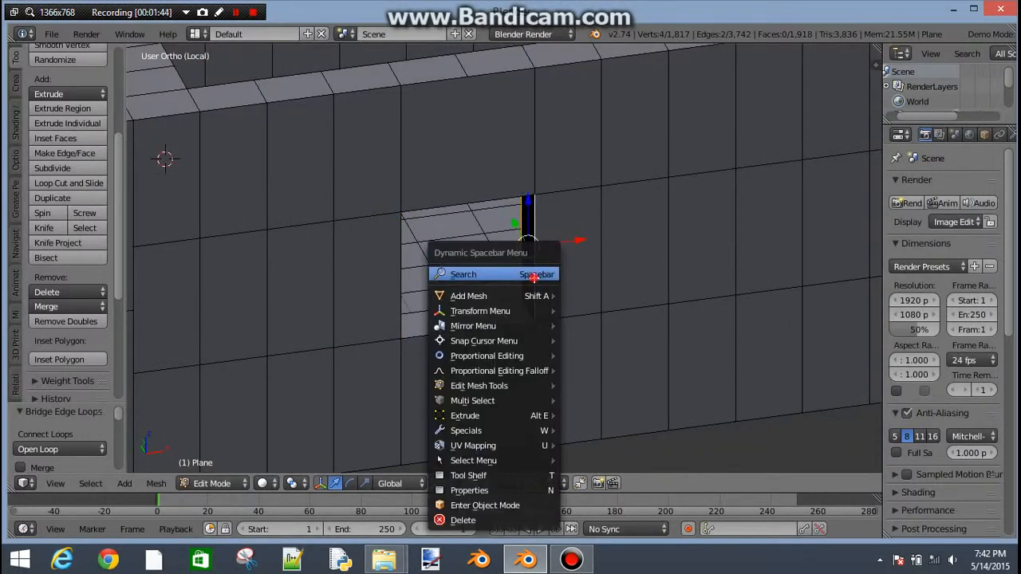
left_click(537, 274)
left_click(558, 293)
Step: Select three adjacent middle-row faces on the outside of the wall around the corner from the finished window
middle_click_drag(558, 294, 488, 358)
scroll(480, 227, "down", 2)
scroll(485, 359, "down", 2)
middle_click_drag(487, 260, 288, 265)
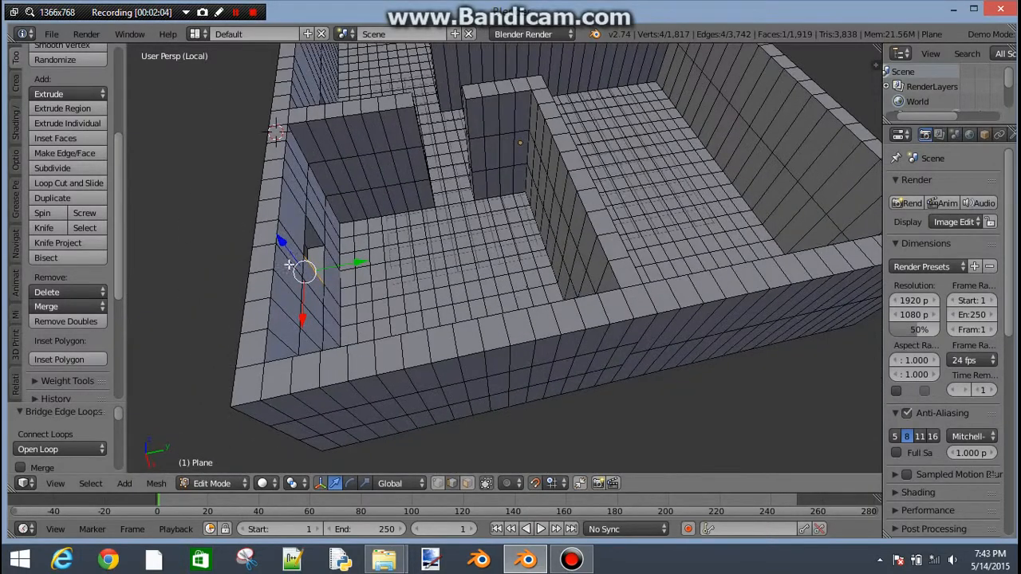
middle_click_drag(671, 317, 513, 469)
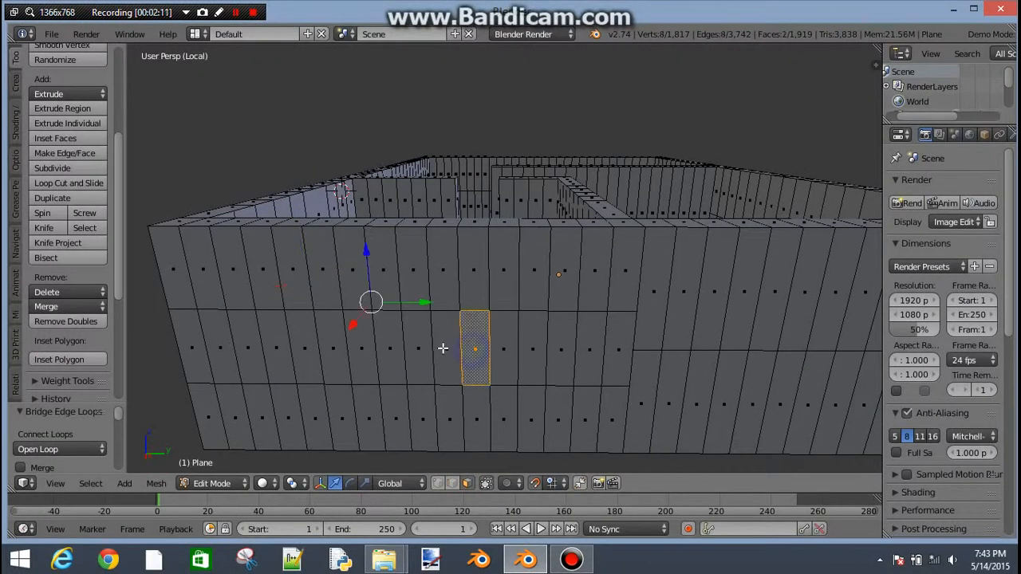
right_click(441, 349, "shift")
middle_click_drag(441, 366, 663, 328)
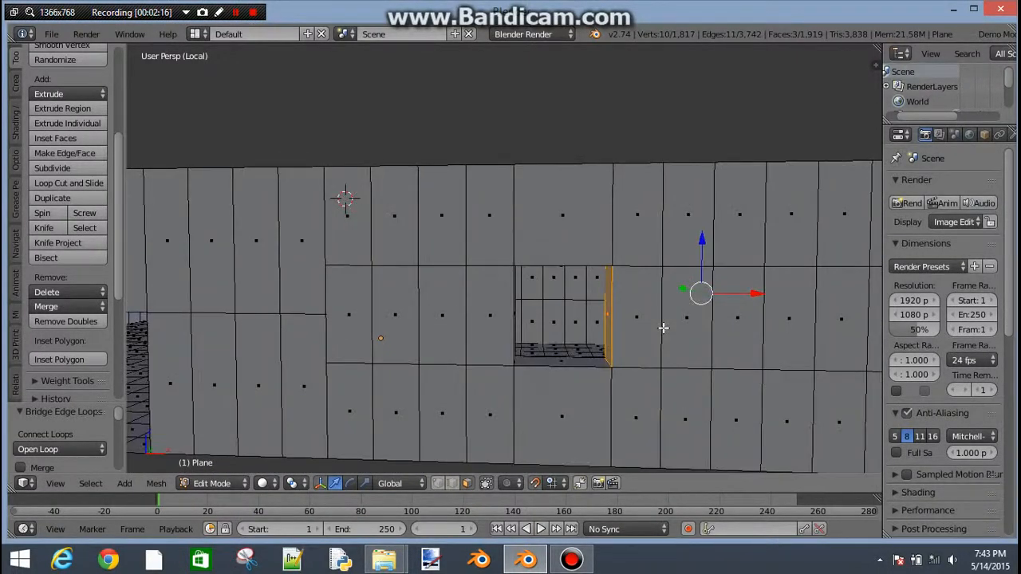
middle_click_drag(745, 332, 431, 255)
middle_click_drag(596, 278, 389, 351)
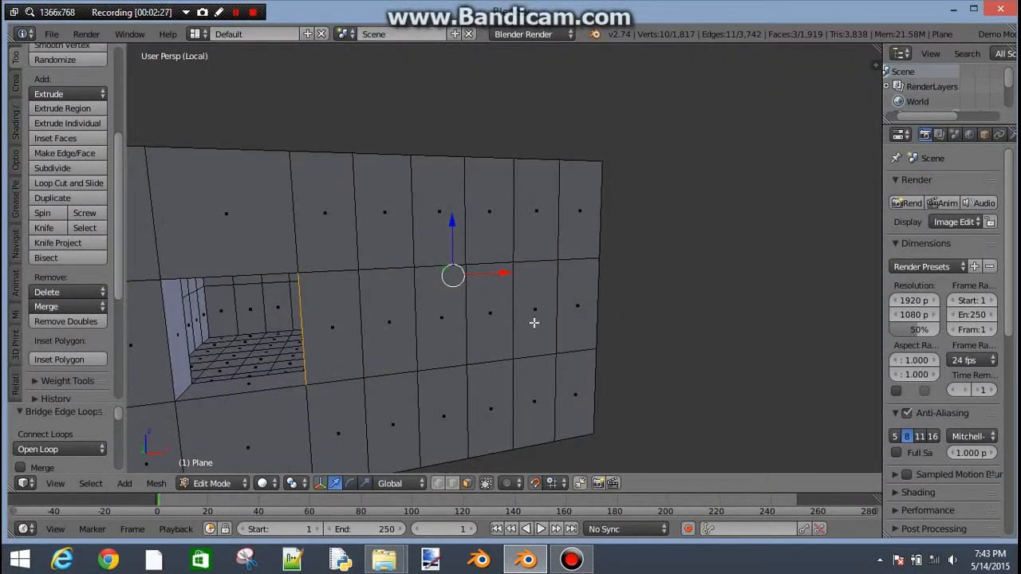
middle_click_drag(534, 322, 289, 304)
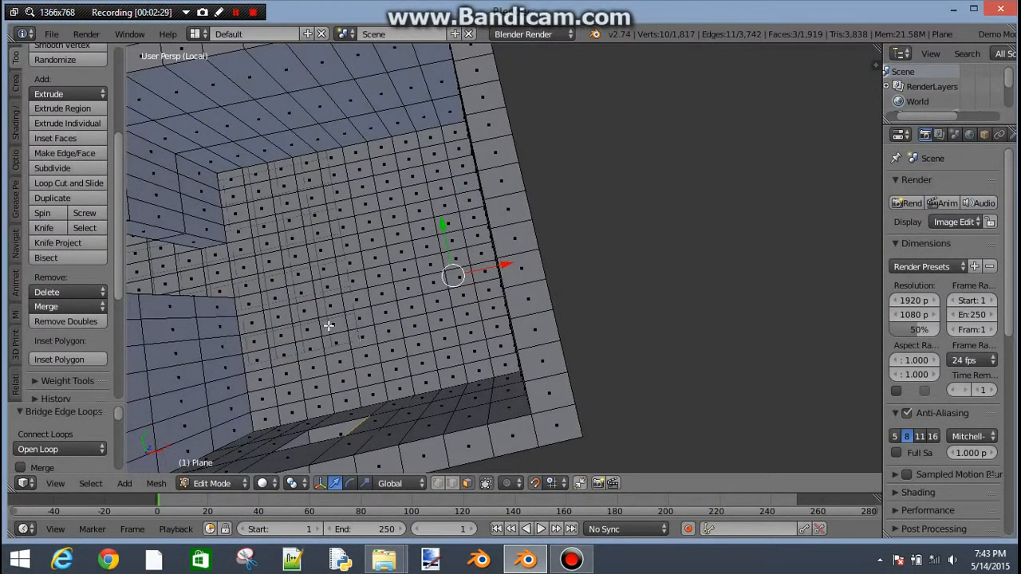
middle_click_drag(414, 305, 417, 233)
middle_click_drag(374, 187, 525, 270)
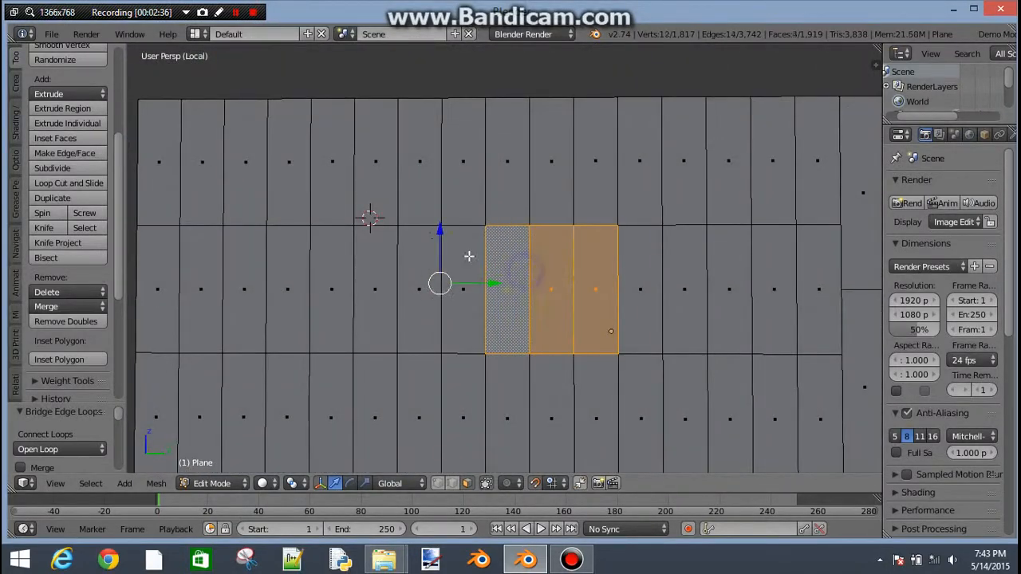
scroll(469, 256, "down", 5)
middle_click_drag(365, 276, 565, 251)
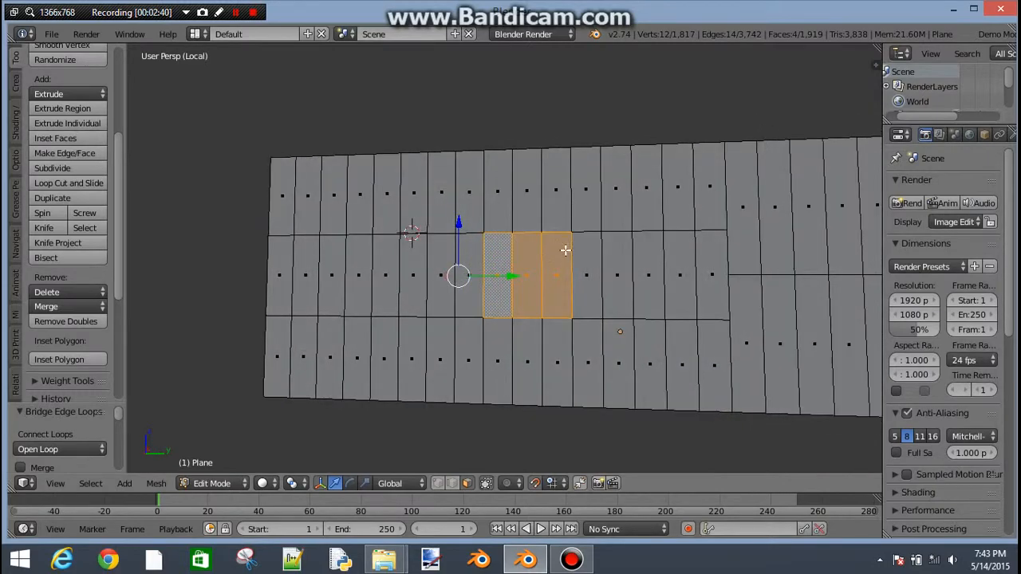
middle_click_drag(541, 209, 403, 236)
right_click(396, 281)
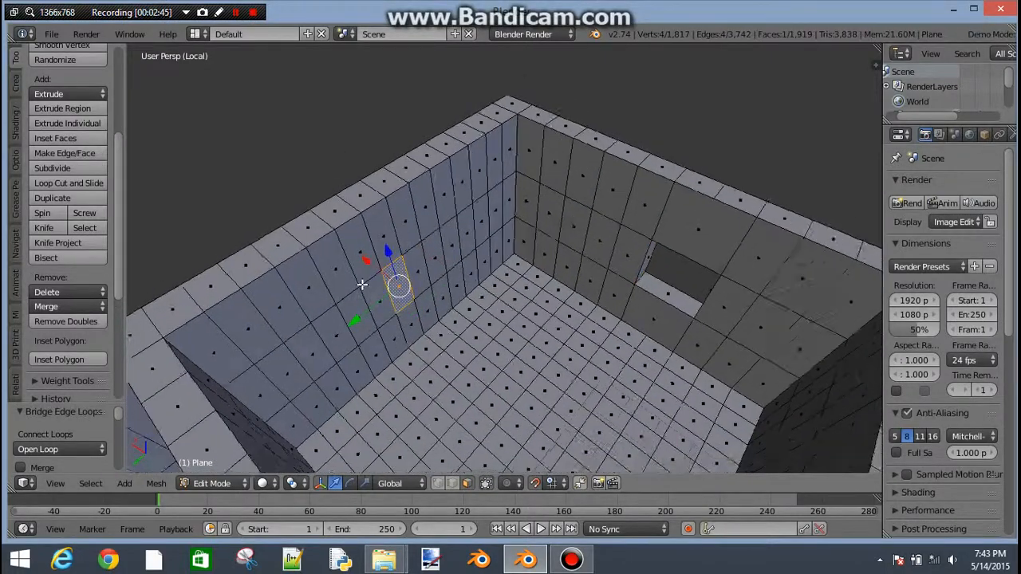
middle_click_drag(362, 280, 475, 255)
key("ctrl+z")
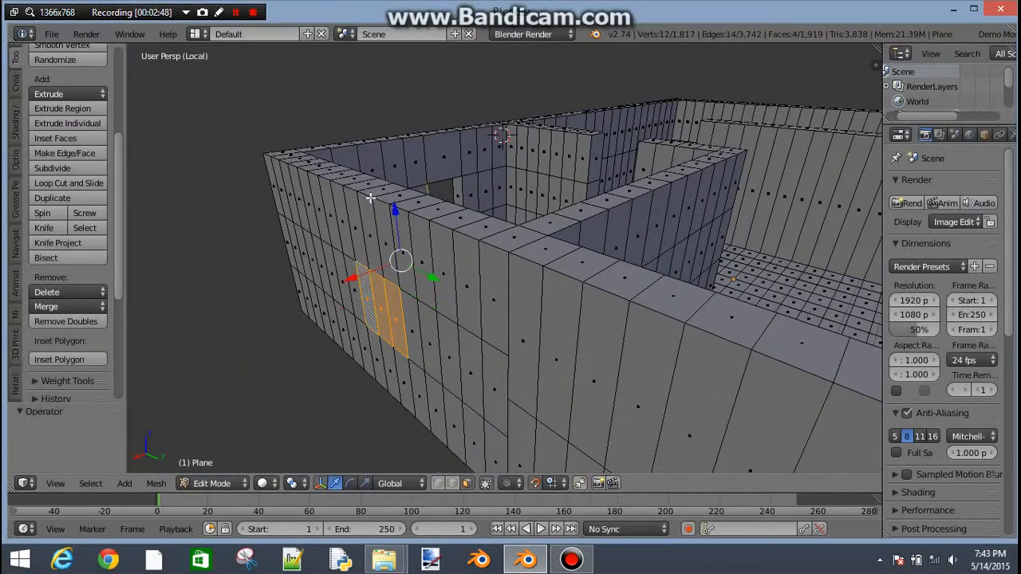
Step: Remove the first window's jamb face from the selection, keeping the three outer wall faces selected
middle_click_drag(372, 199, 372, 300)
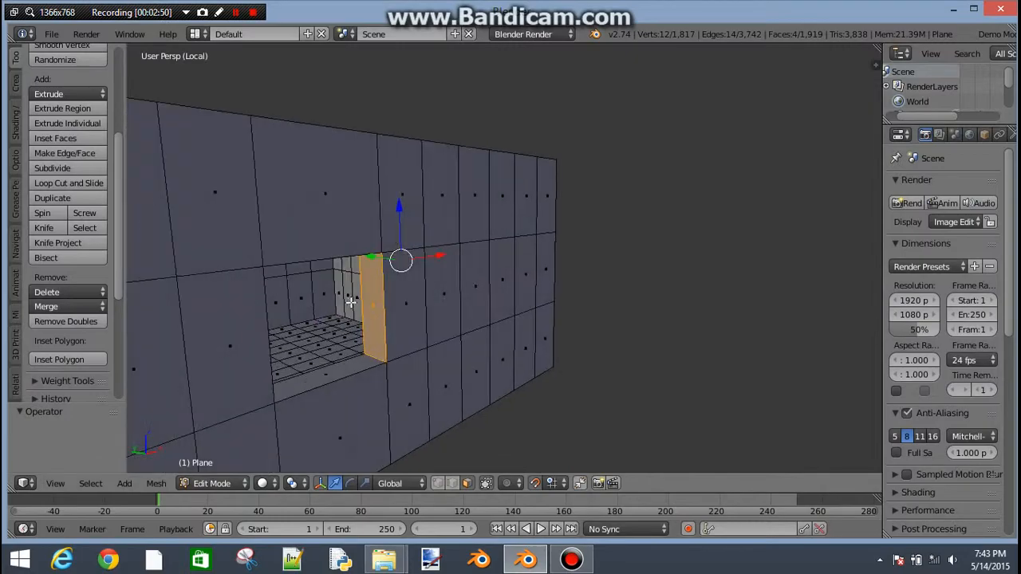
right_click(373, 298, "shift")
middle_click_drag(486, 242, 263, 279)
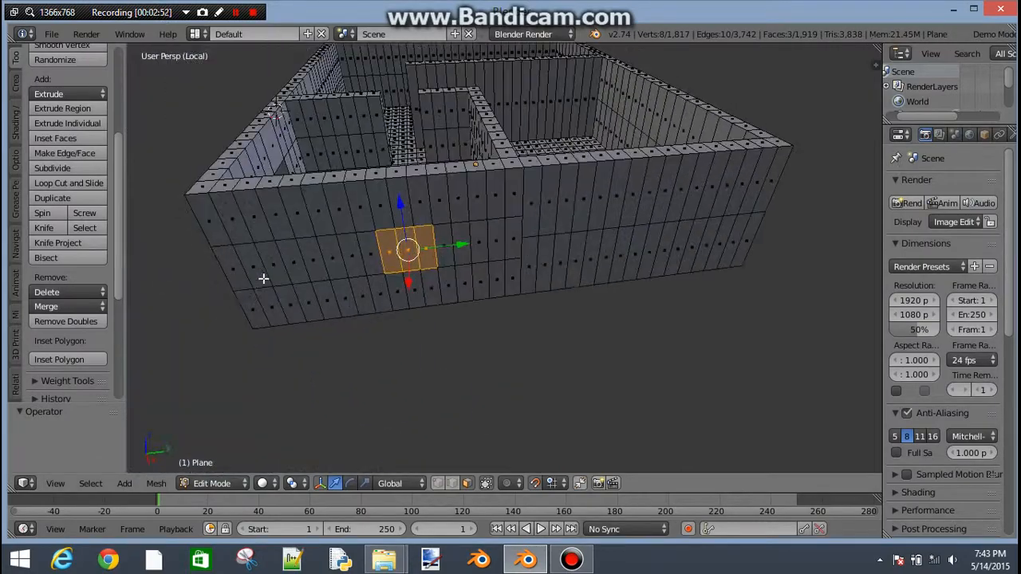
Step: Add the three matching faces on the inner side of the wall and delete all selected faces to cut the window opening
middle_click_drag(382, 236, 364, 284)
right_click(385, 225, "shift")
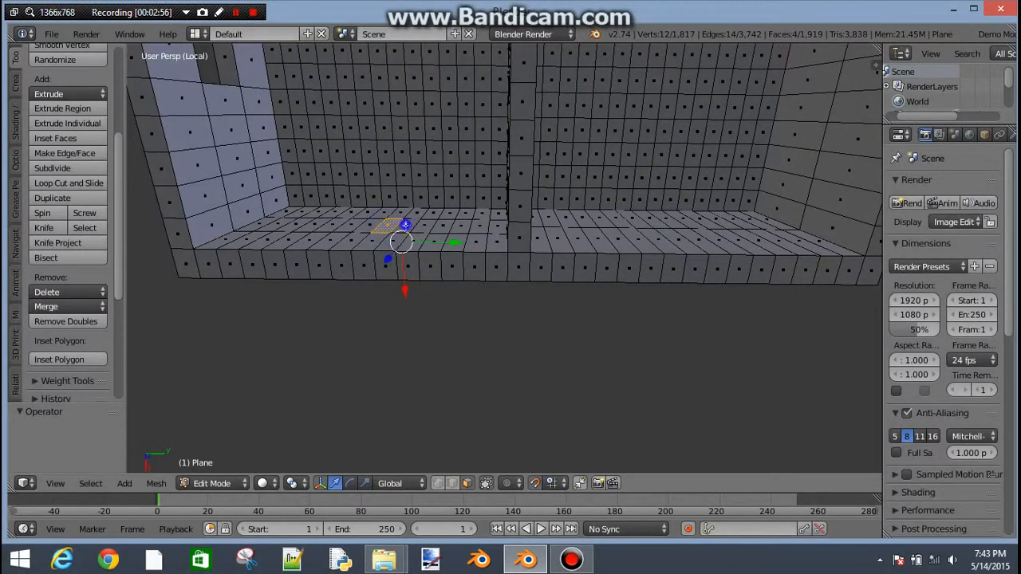
right_click(420, 225, "shift")
mouse_move(420, 225)
middle_mouse_down()
mouse_move(417, 256)
mouse_move(418, 219)
mouse_move(449, 160)
mouse_move(416, 205)
middle_mouse_up()
key("x")
left_click(418, 218)
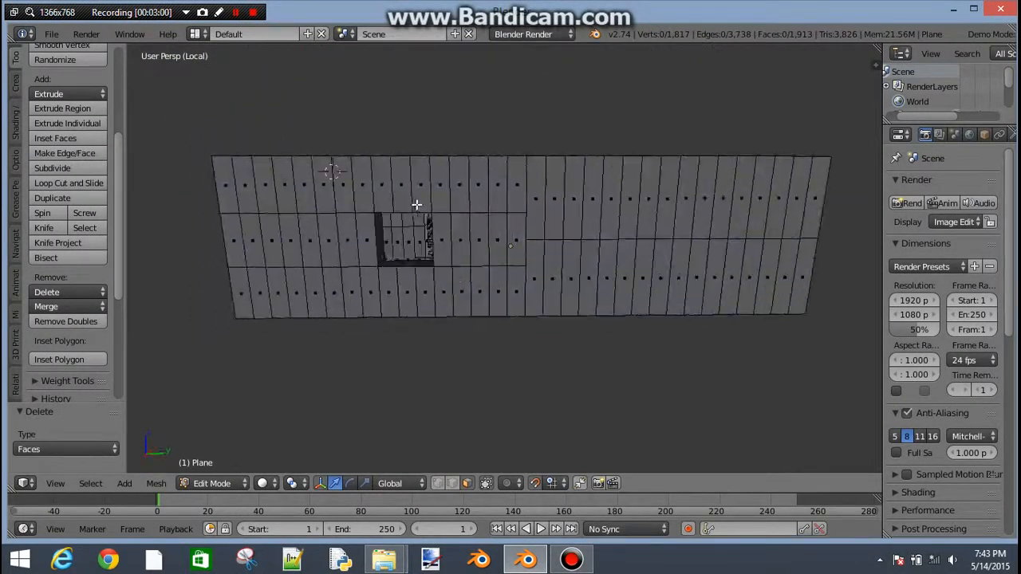
Step: Select the outer and inner edge loops around the new window opening and join them with Bridge Edge Loops
scroll(416, 205, "up", 5)
middle_click_drag(381, 257, 453, 280, "shift")
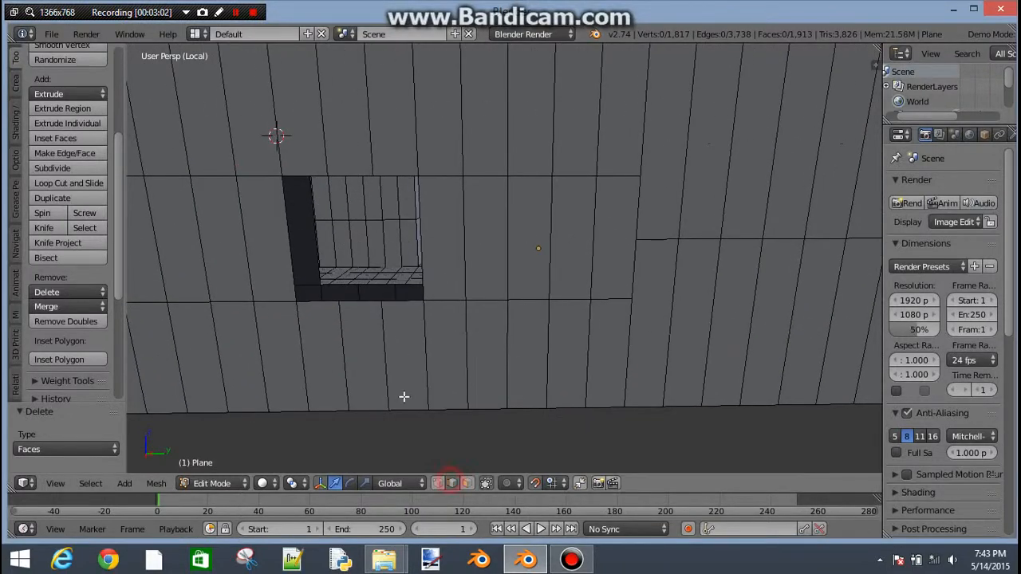
right_click(351, 307, "alt")
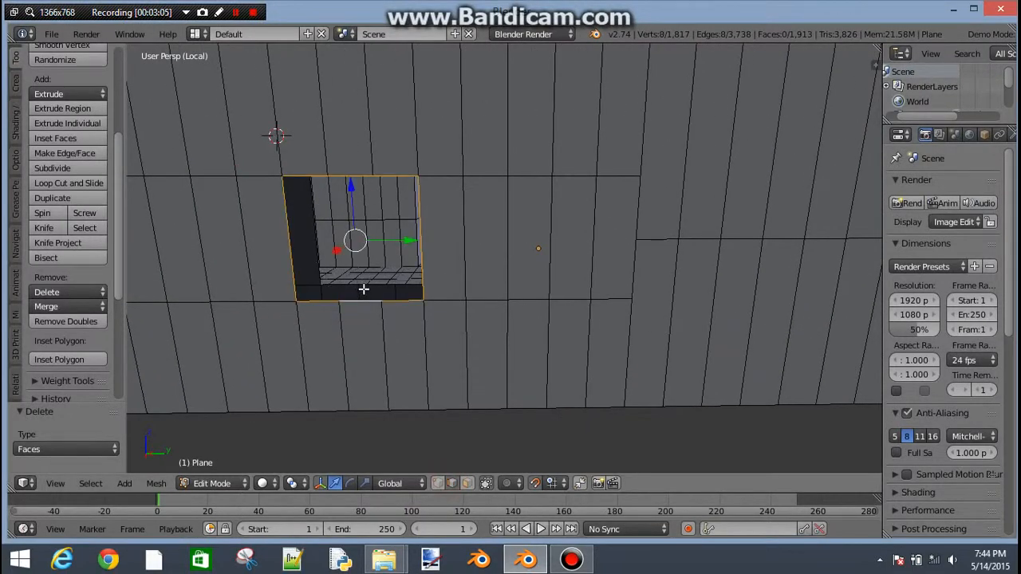
right_click(363, 289, "shift")
right_click(371, 285, "alt+shift")
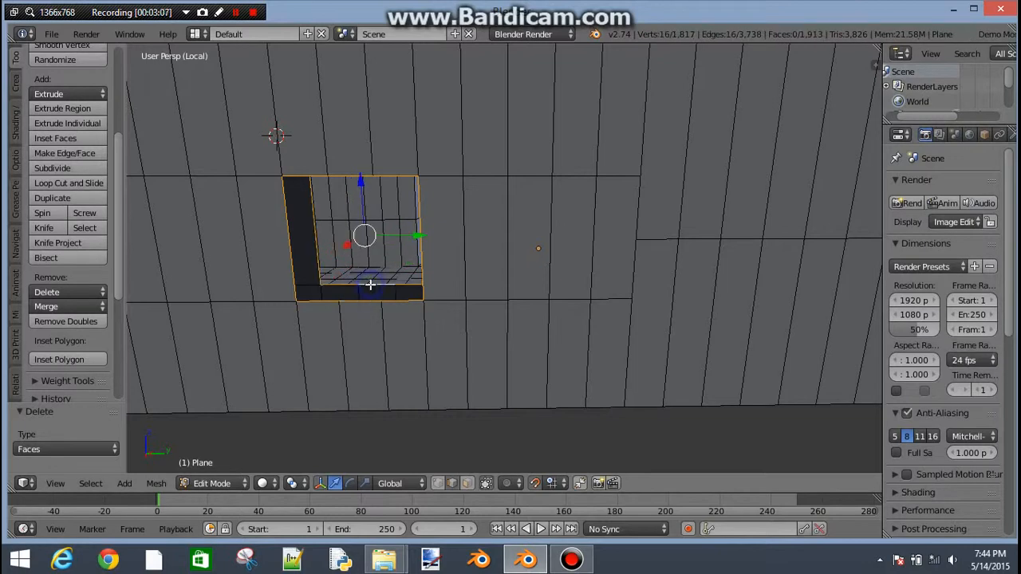
middle_click_drag(363, 271, 369, 259)
key("space")
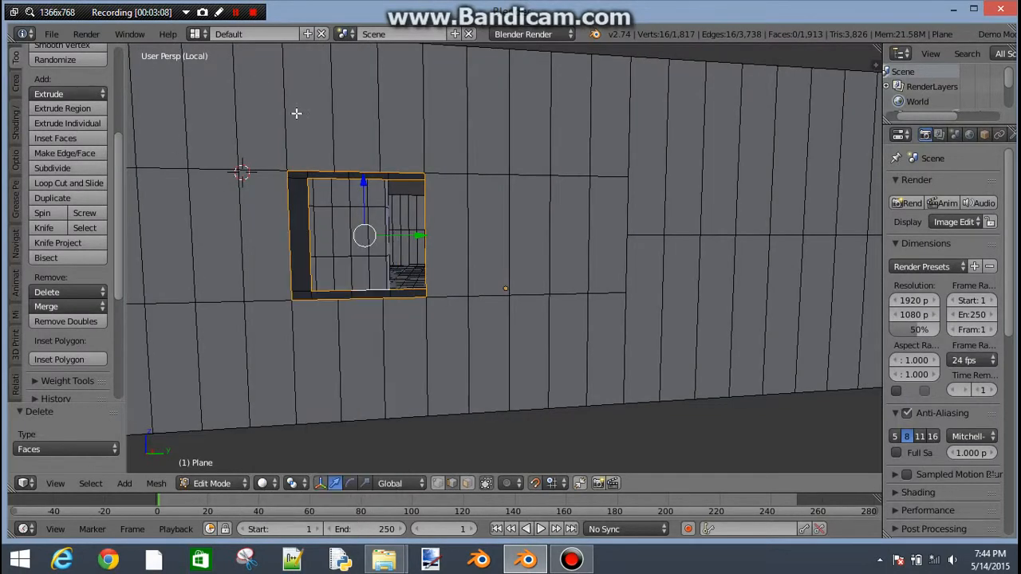
key("space")
left_click(325, 168)
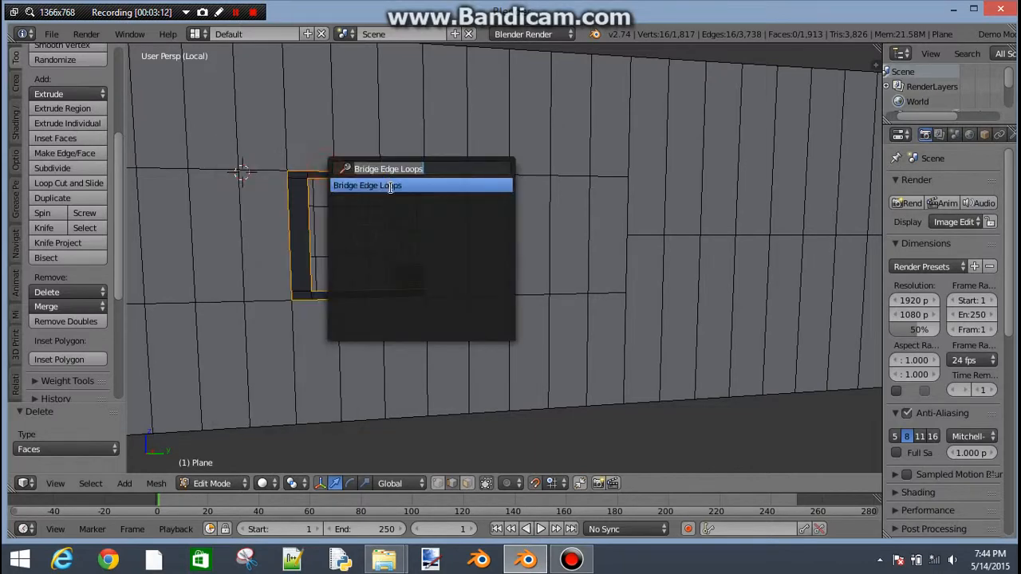
left_click(389, 187)
Step: Clear the selection and examine the bridged sill and jambs of the new window opening
middle_click_drag(388, 188, 351, 302)
key("a")
scroll(418, 259, "up", 2)
scroll(374, 266, "down", 5)
scroll(373, 262, "up", 4)
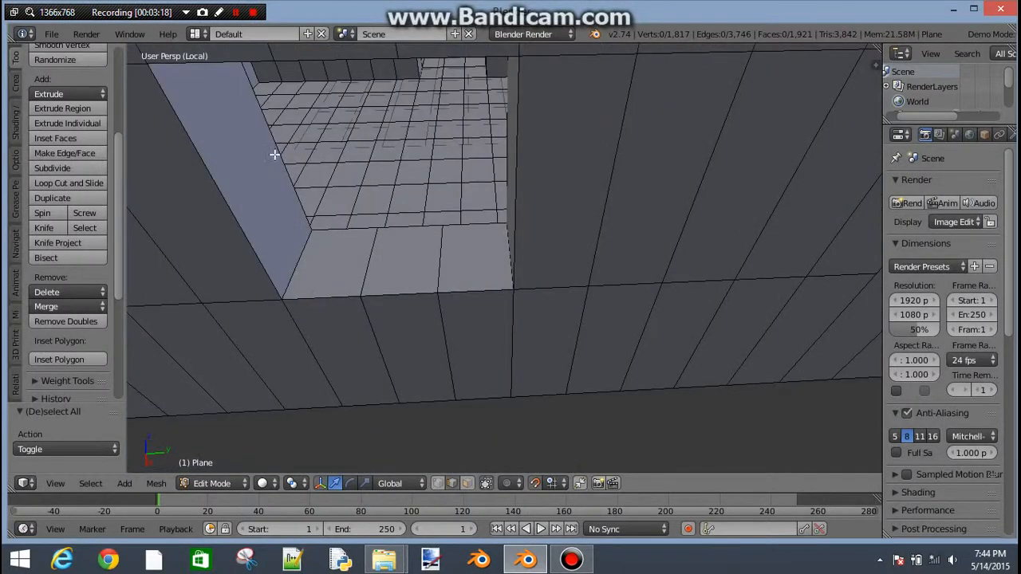
middle_click_drag(374, 260, 348, 189)
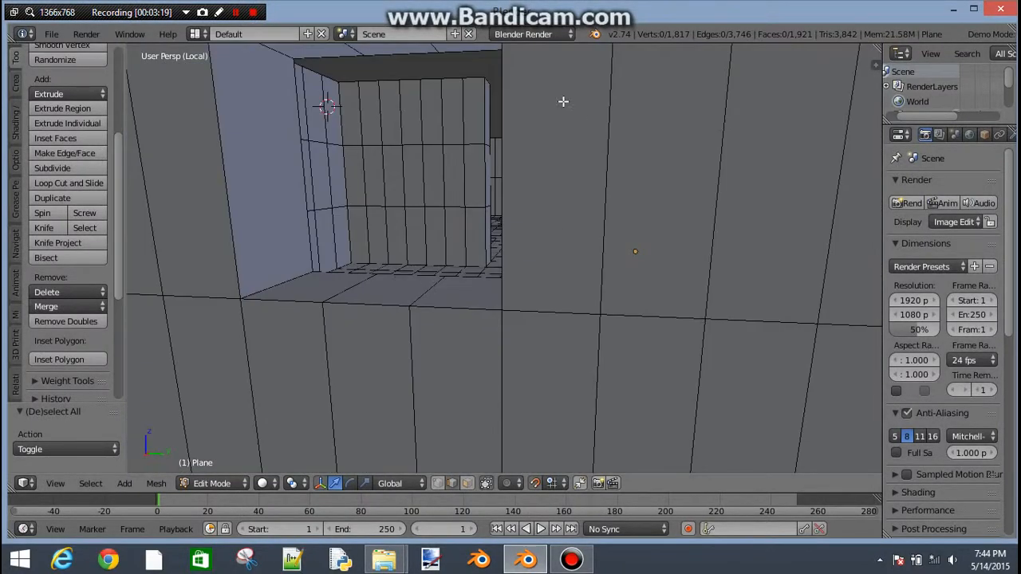
middle_click_drag(329, 226, 340, 264)
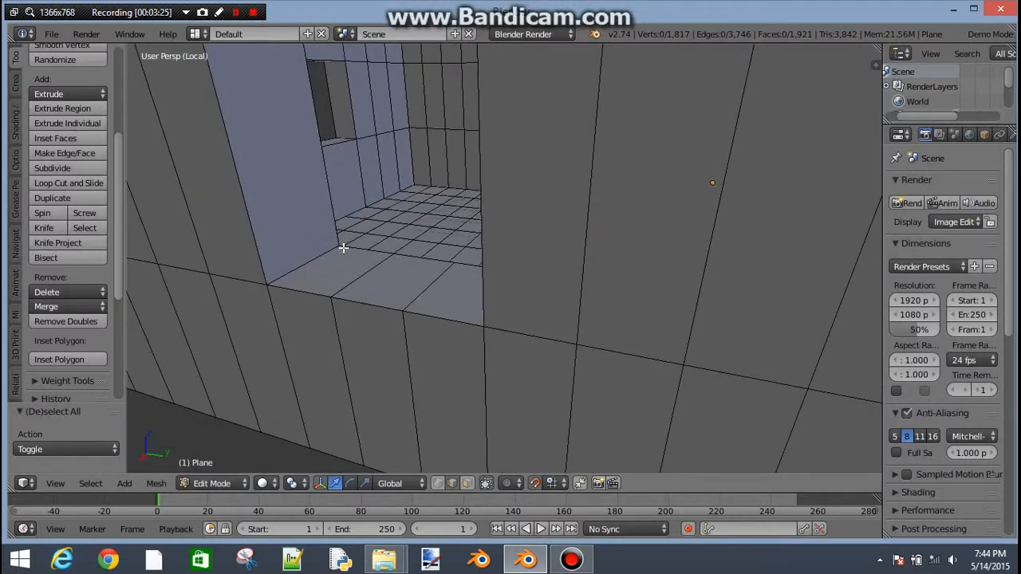
right_click(297, 284, "shift")
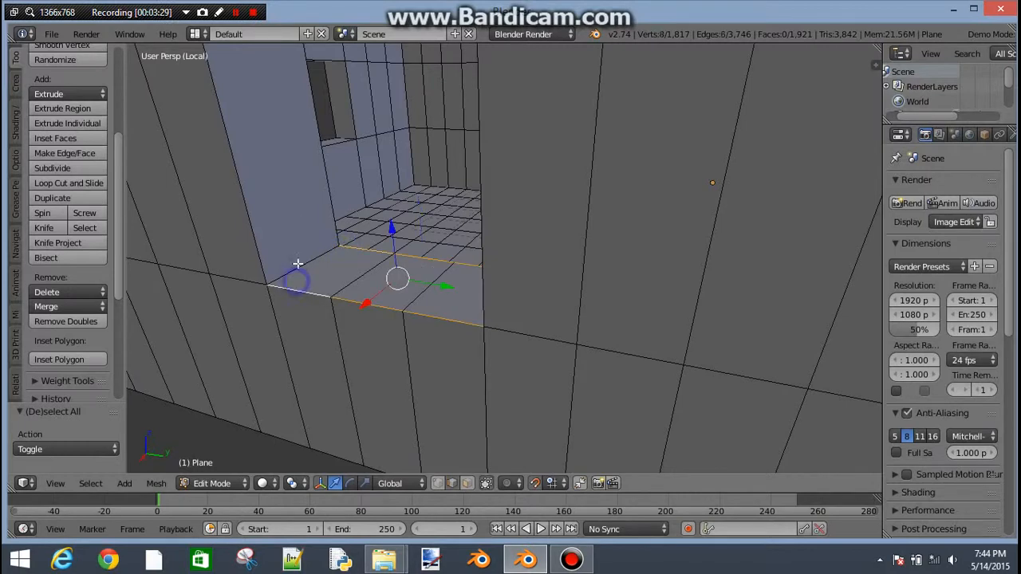
right_click(247, 229, "shift")
key("a")
middle_click_drag(356, 202, 553, 206)
scroll(590, 319, "down", 3)
scroll(646, 271, "up", 4)
key("ctrl+r")
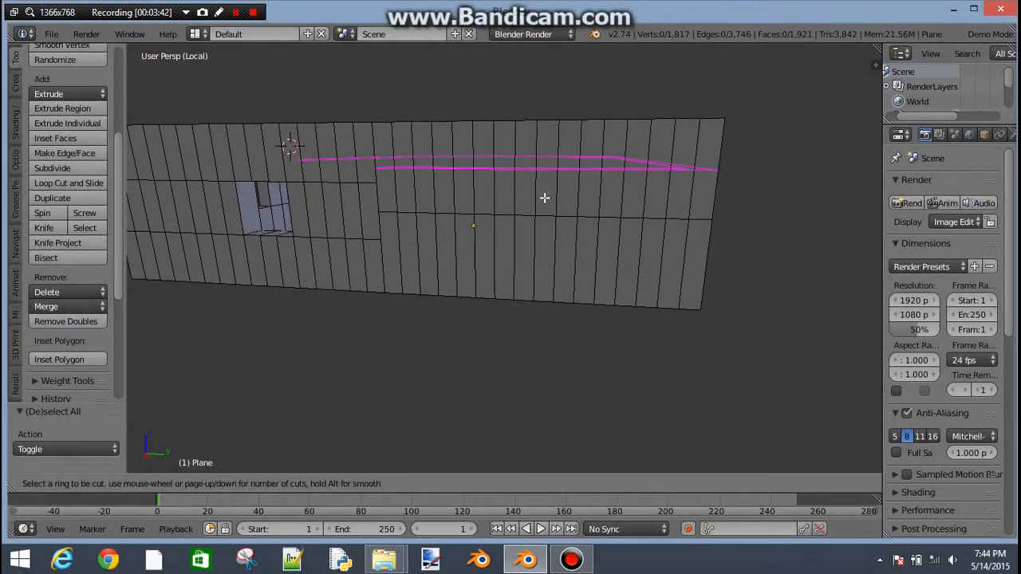
right_click(787, 218)
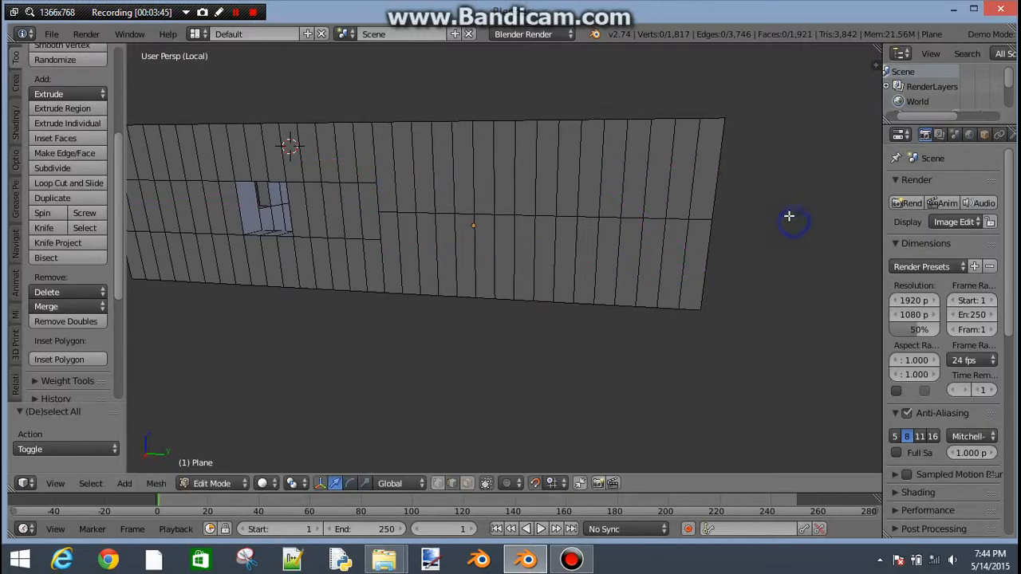
Step: Examine the model's outer walls and the solid wall section beside the new window
middle_click_drag(788, 216, 694, 275)
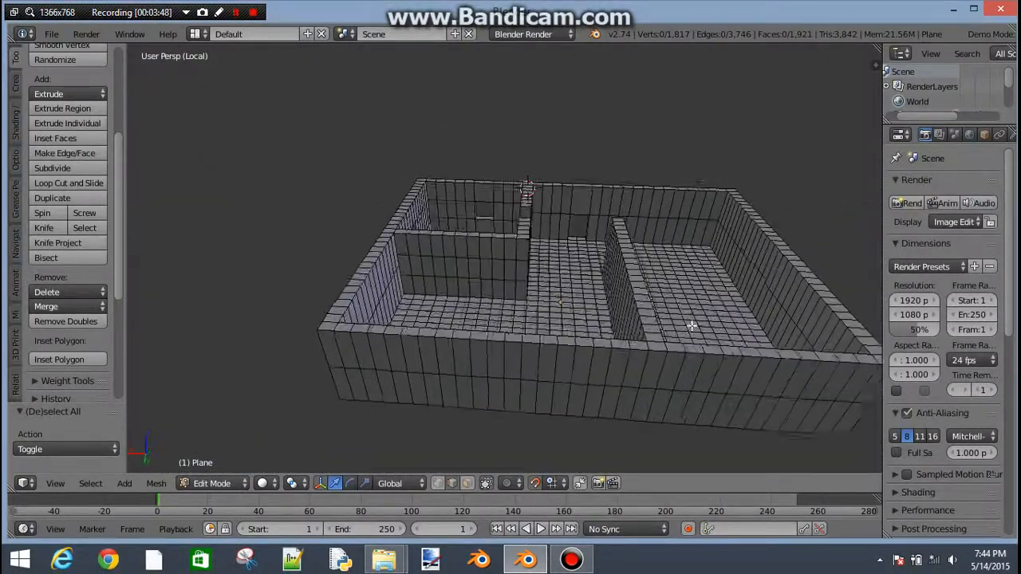
scroll(743, 288, "down", 3)
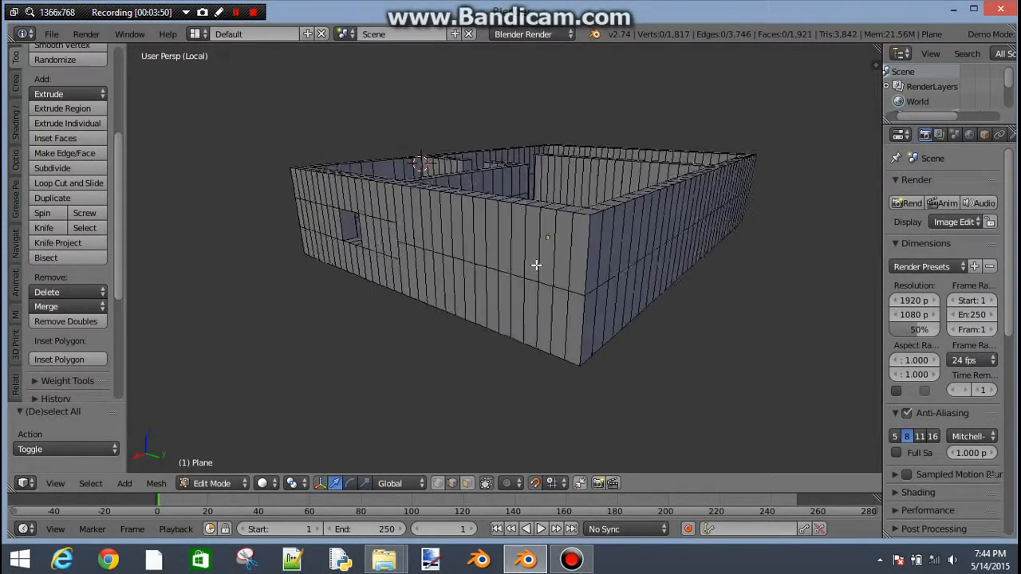
scroll(539, 263, "up", 3)
middle_click_drag(543, 262, 467, 247)
scroll(531, 358, "down", 5)
middle_click_drag(531, 358, 654, 338)
scroll(498, 210, "up", 5)
middle_click_drag(499, 210, 479, 207)
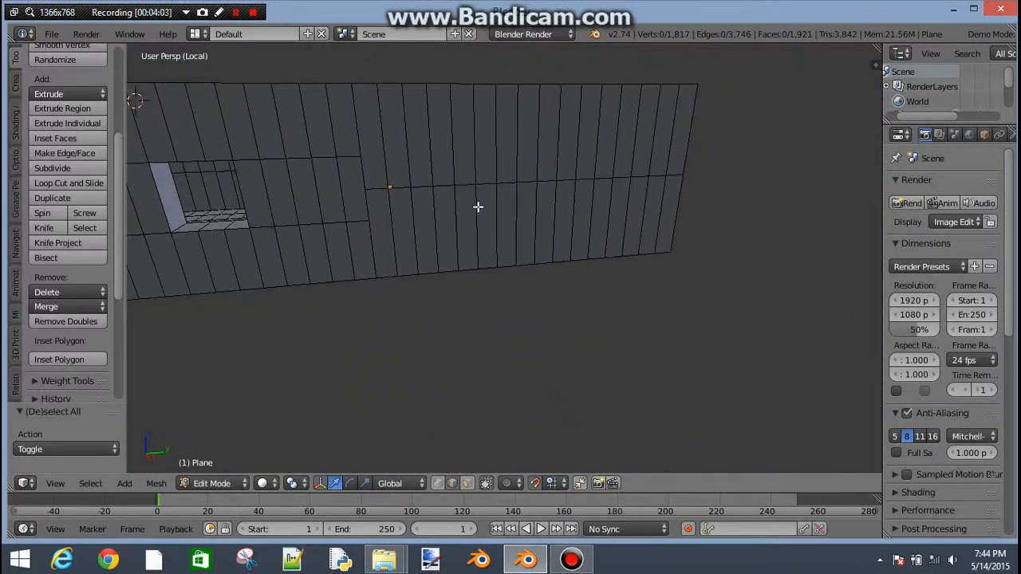
Step: Try to add a horizontal loop cut across the upper faces of the wall section beside the new window
key("ctrl+r")
left_click(464, 124)
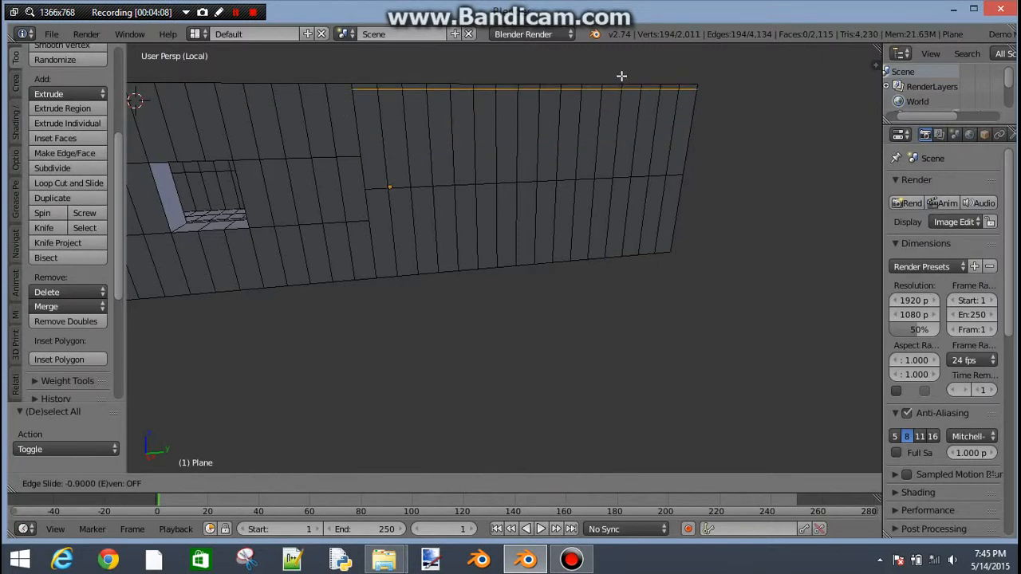
left_click(454, 164)
key("ctrl+z")
Step: Add one horizontal loop cut to the upper faces beside the window, sliding it 0.33 to line up with the window's upper edge line
middle_click_drag(459, 166, 508, 151)
scroll(540, 193, "down", 2)
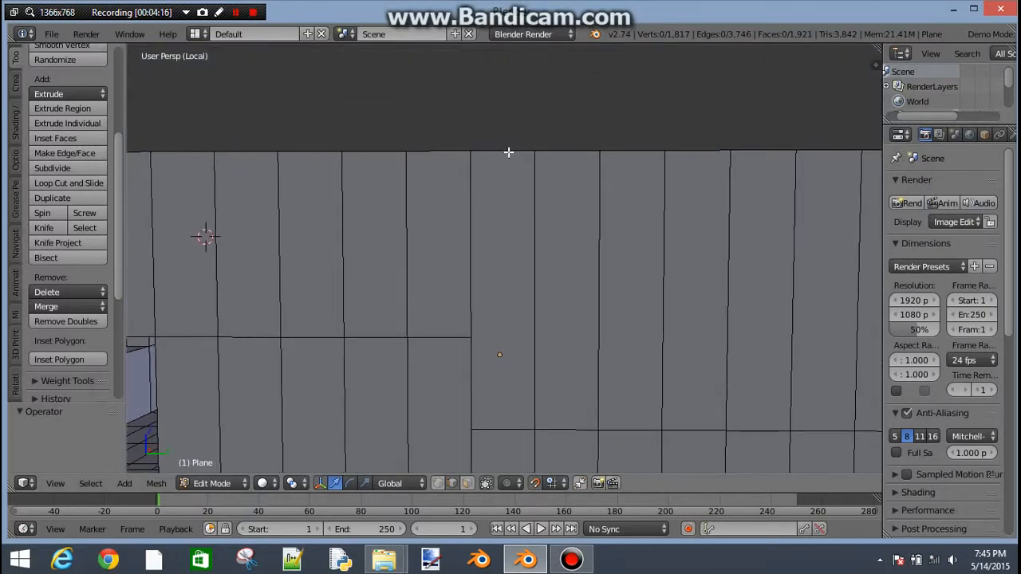
middle_click_drag(506, 330, 474, 337)
scroll(476, 267, "up", 2)
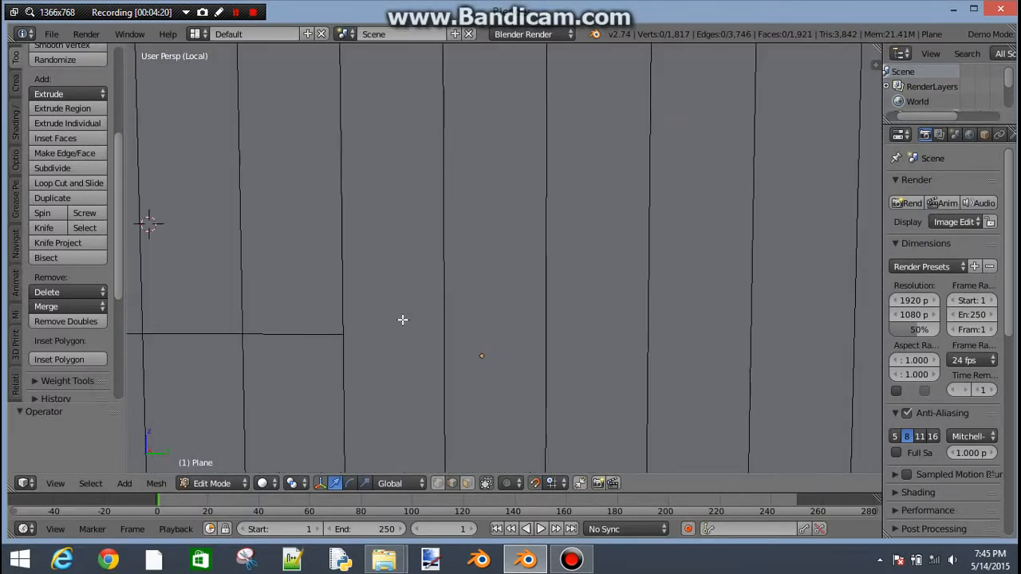
middle_click_drag(401, 319, 458, 197, "shift")
key("ctrl+r")
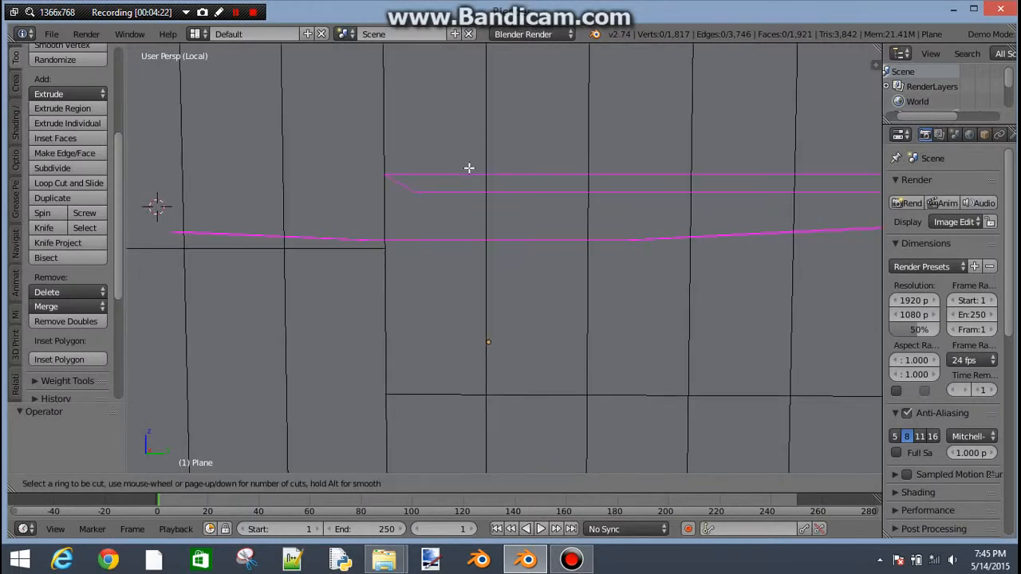
left_click(469, 168)
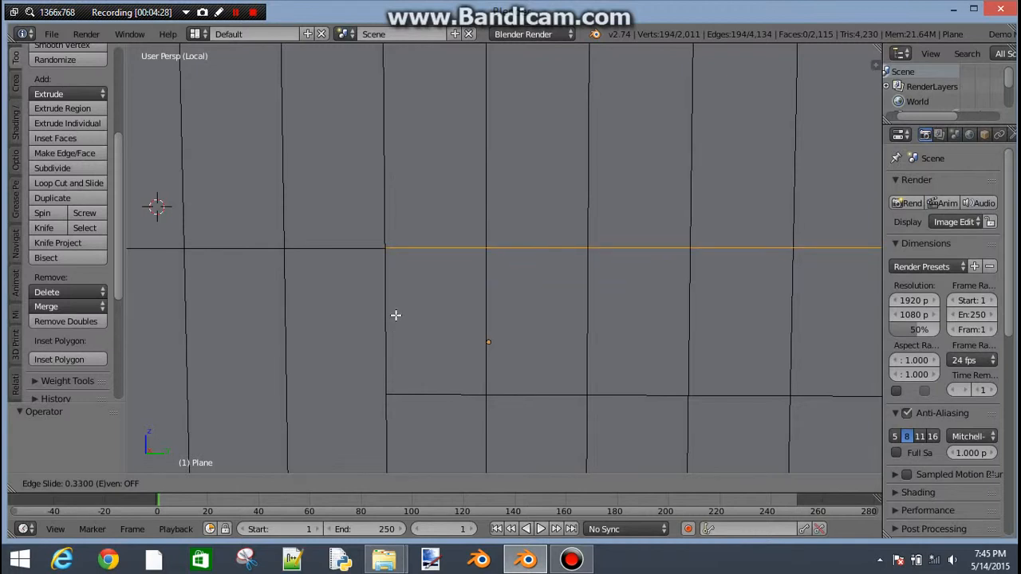
left_click(395, 315)
scroll(365, 224, "up", 5)
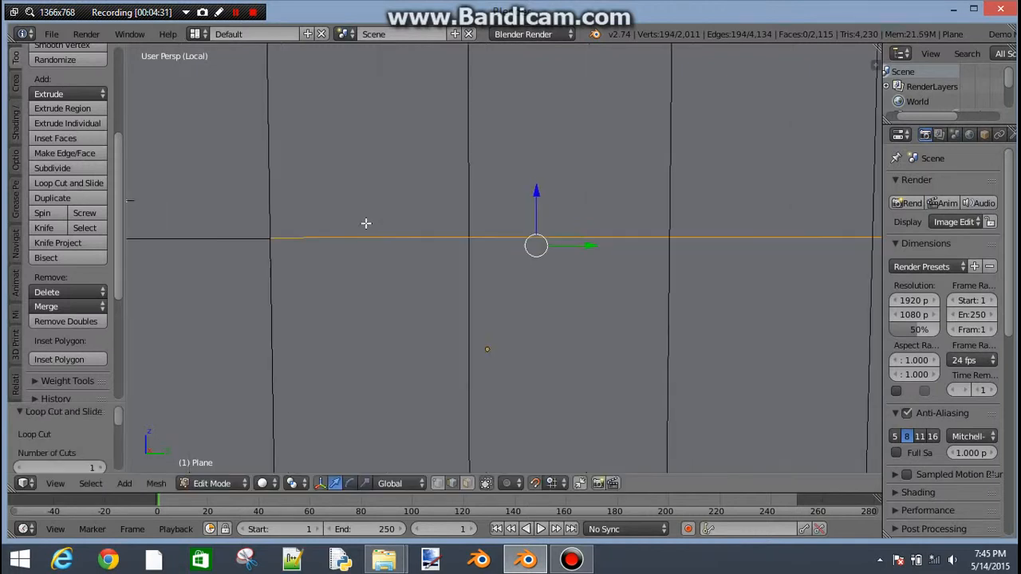
middle_click_drag(310, 261, 345, 261)
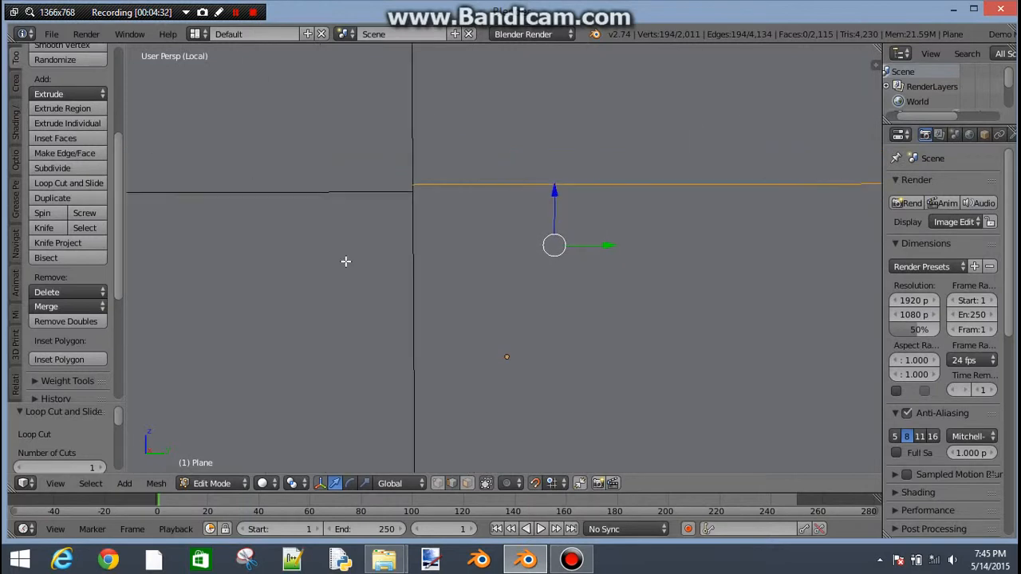
middle_click_drag(373, 220, 366, 220)
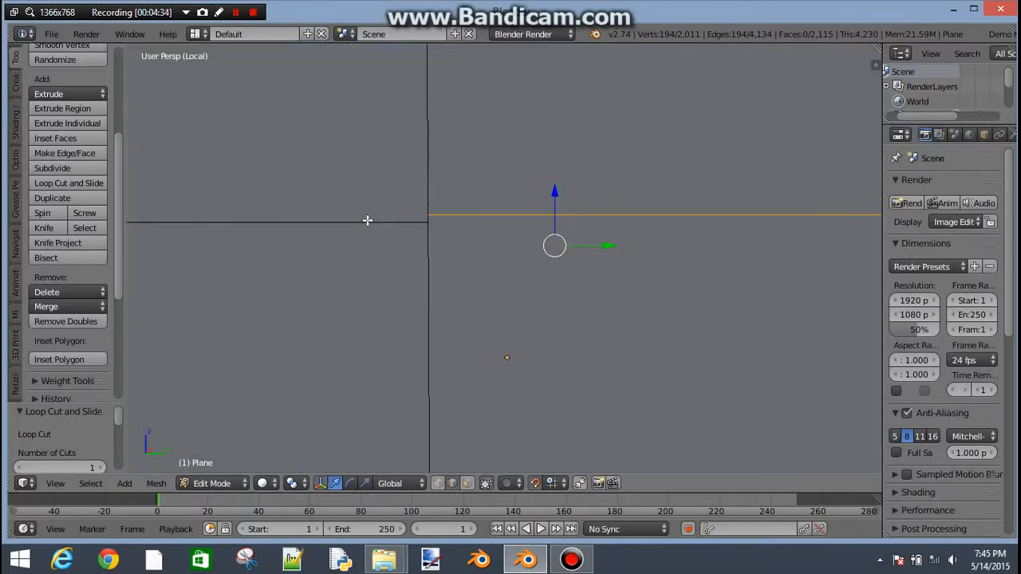
Step: Add a second horizontal loop cut to the wall section beside the window, sliding it -0.33 to meet the window's lower edge line
middle_click_drag(426, 204, 520, 290)
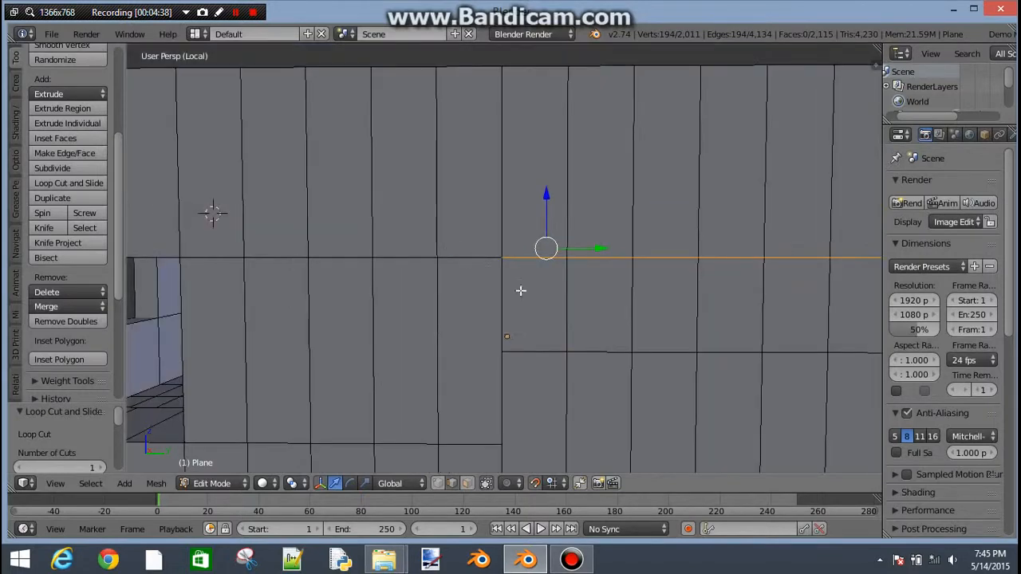
middle_click_drag(591, 334, 503, 171)
key("ctrl+r")
left_click(571, 202)
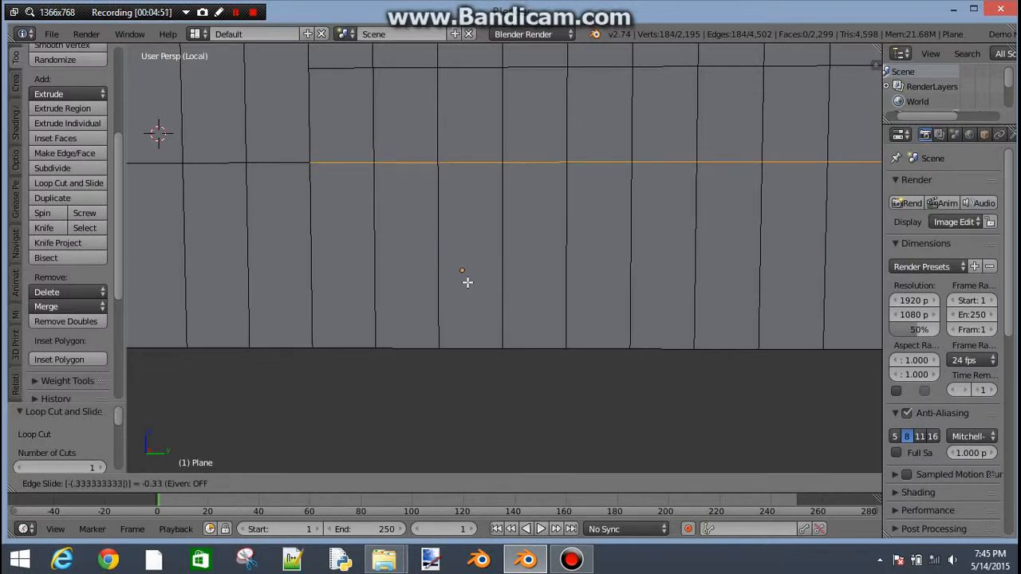
left_click(468, 282)
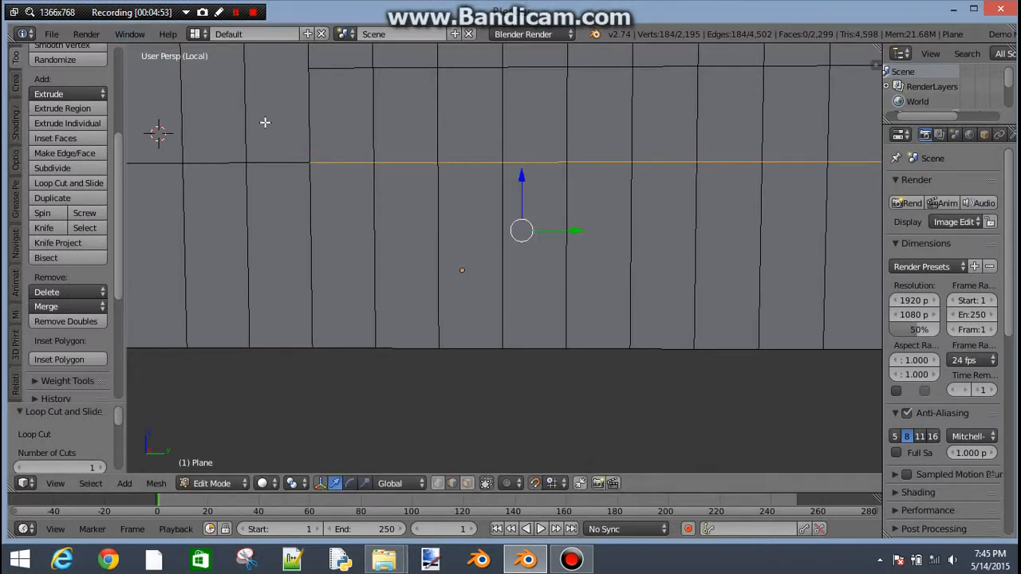
Step: Examine how the new loop cut lines up with the neighbouring window's lower edge line along the outer wall
scroll(265, 123, "up", 3)
middle_click_drag(265, 125, 298, 216, "shift")
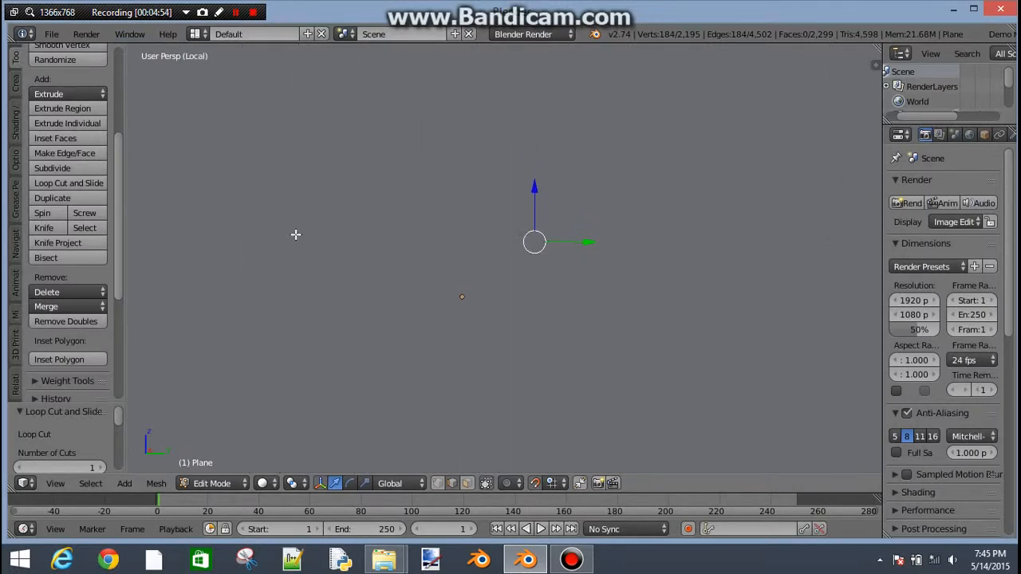
scroll(381, 245, "down", 1)
middle_click_drag(370, 213, 413, 212, "shift")
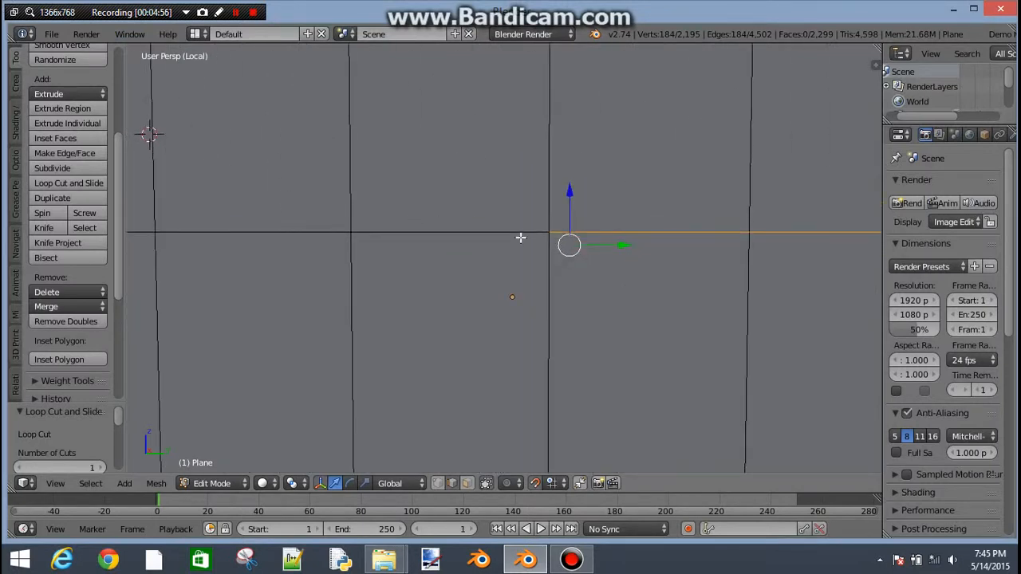
scroll(520, 248, "down", 1)
scroll(519, 243, "up", 3)
middle_click_drag(516, 225, 546, 216)
scroll(544, 220, "down", 12)
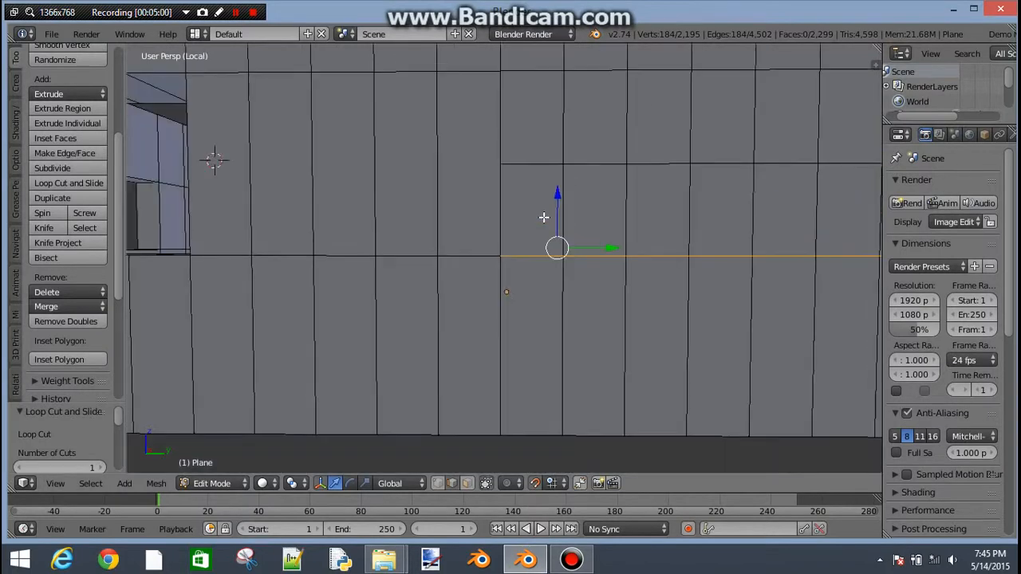
scroll(549, 219, "up", 6)
scroll(558, 217, "down", 9)
scroll(566, 217, "up", 5)
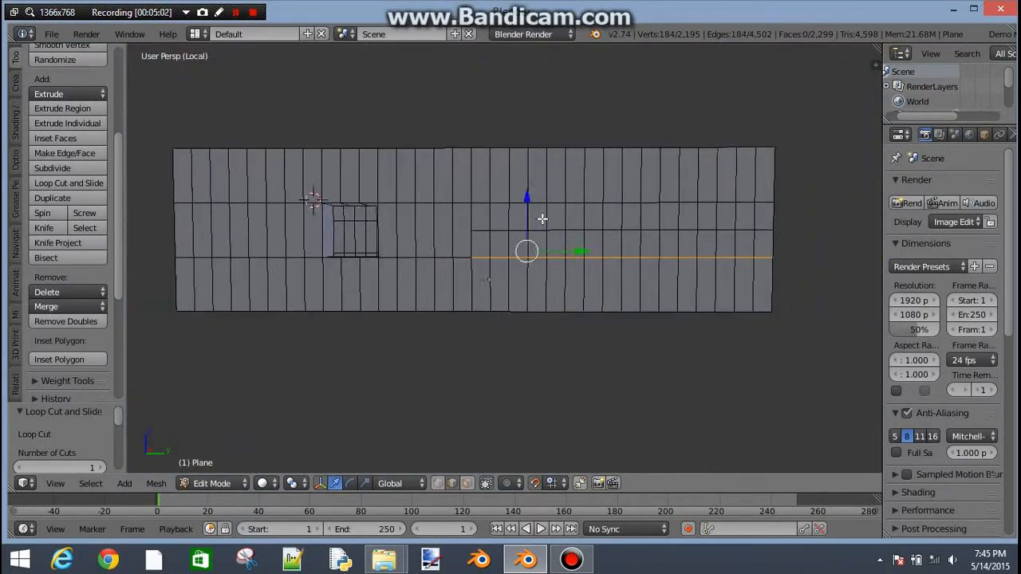
Step: Delete a block of faces three wide and two high from both the outer and inner sides of the wall section
middle_click_drag(623, 264, 589, 272, "shift")
left_click(466, 484)
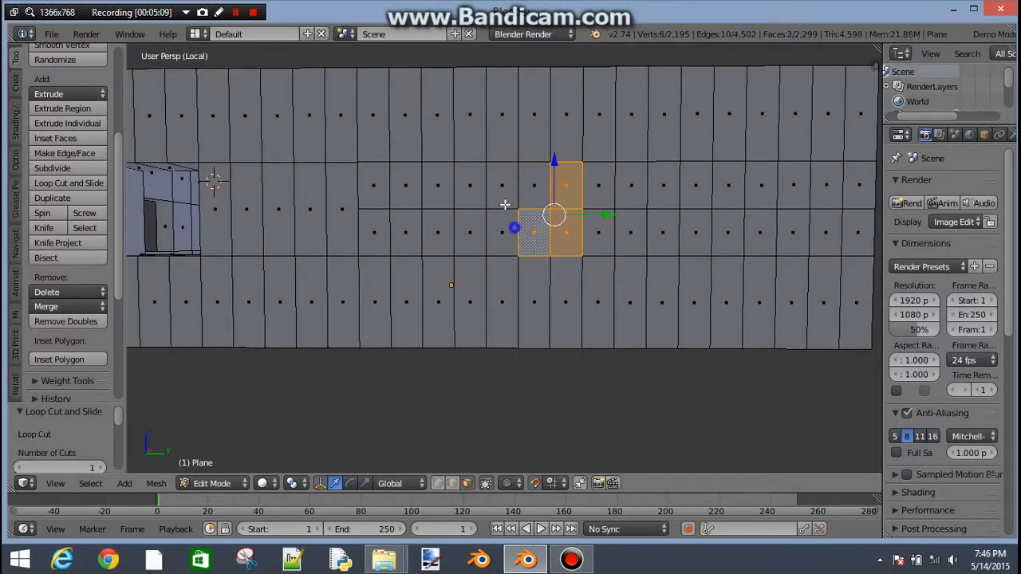
middle_click_drag(602, 122, 391, 191)
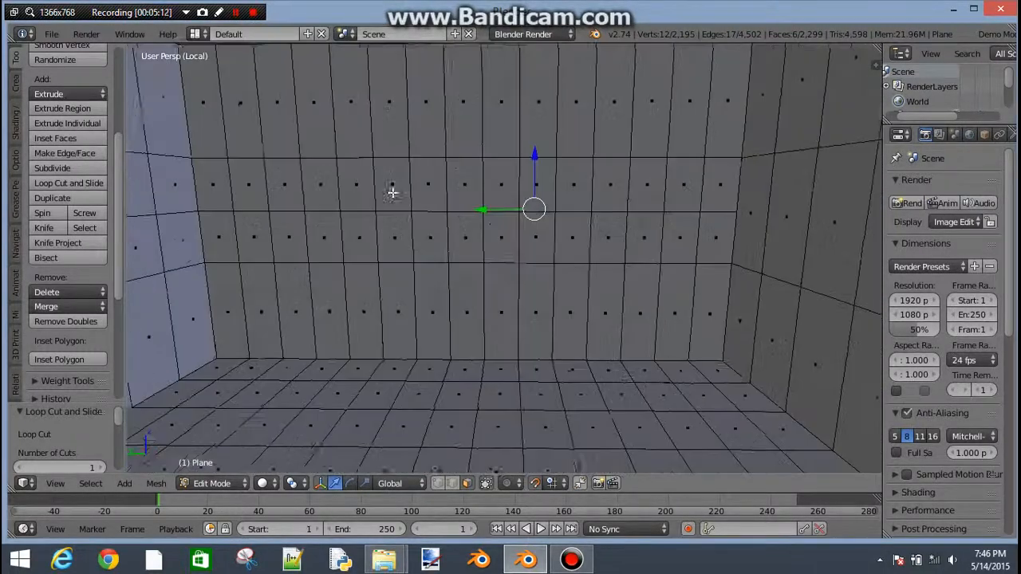
key("b")
left_click_drag(455, 169, 543, 248)
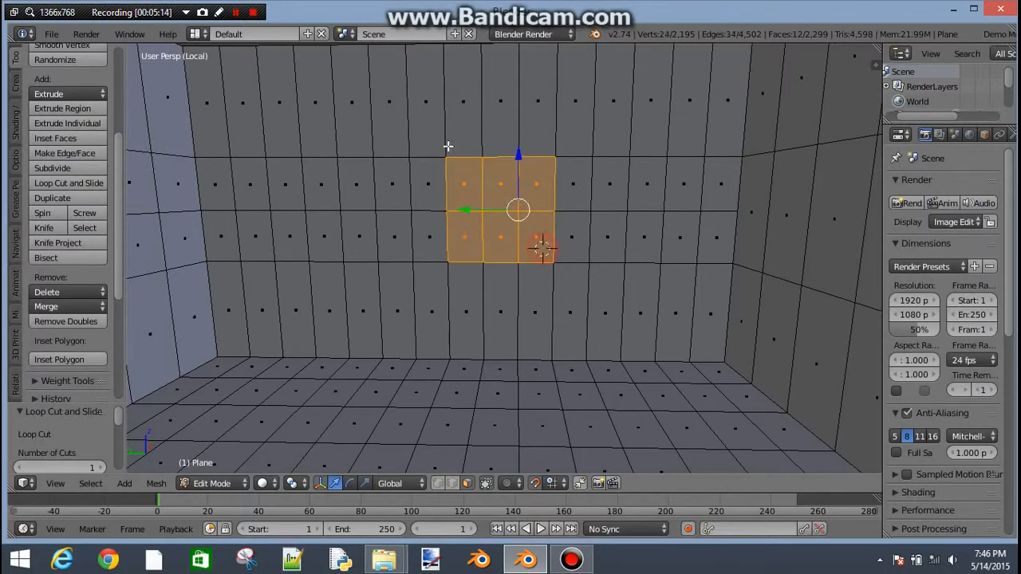
mouse_move(449, 144)
middle_mouse_down()
mouse_move(458, 376)
mouse_move(438, 317)
mouse_move(439, 157)
middle_mouse_up()
key("b")
middle_click_drag(401, 125, 470, 278)
key("b")
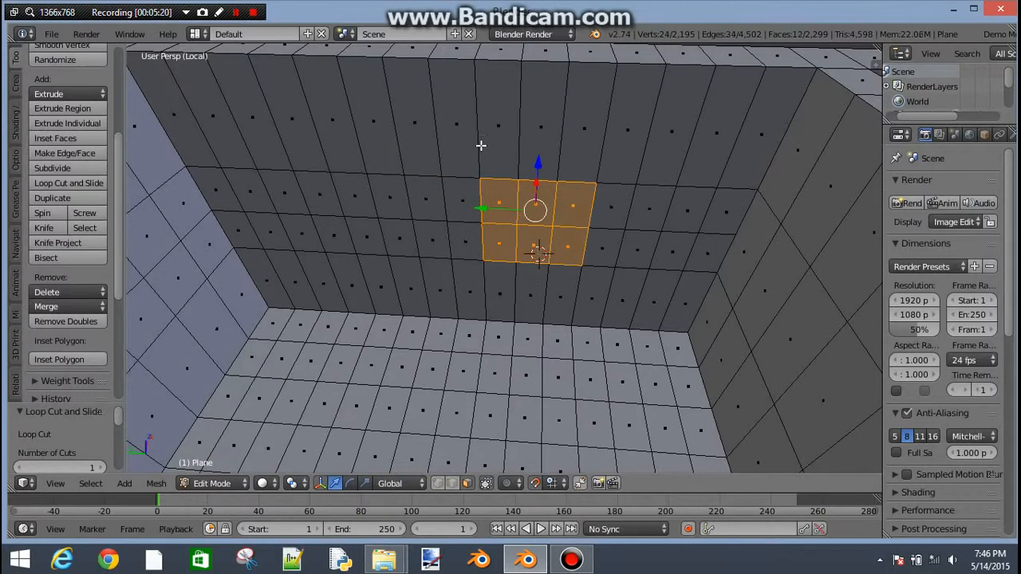
middle_click_drag(481, 145, 702, 167)
key("x")
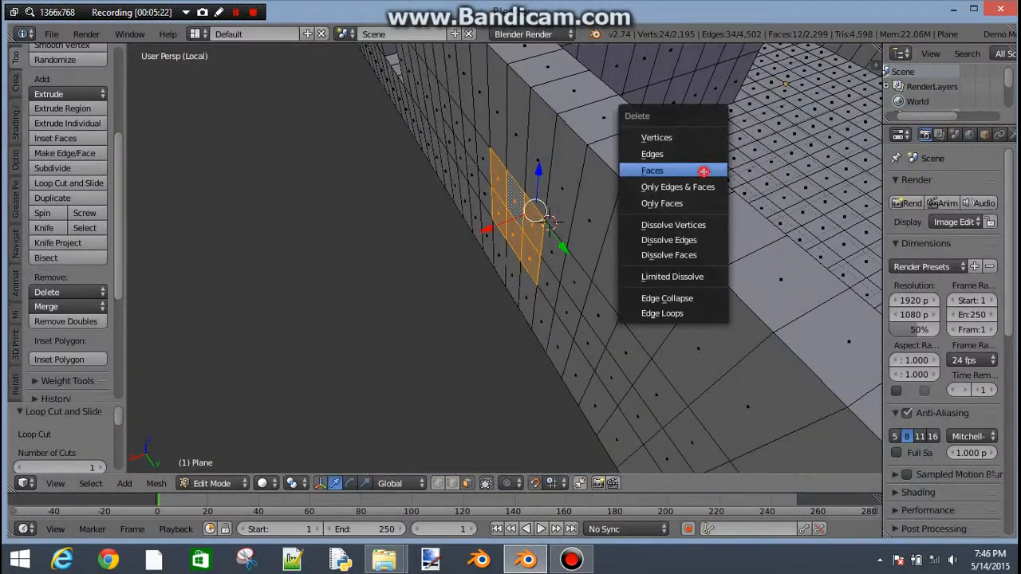
left_click(703, 171)
Step: Select the inner and outer edge loops around the new window opening and join them with Bridge Edge Loops
middle_click_drag(516, 244, 454, 471)
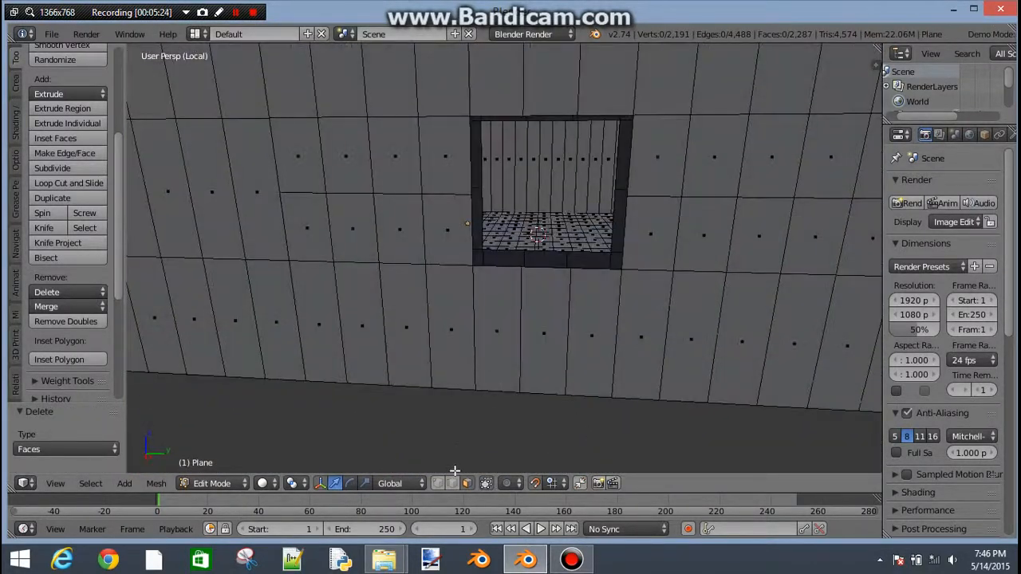
left_click(452, 482)
middle_click_drag(572, 214, 636, 100)
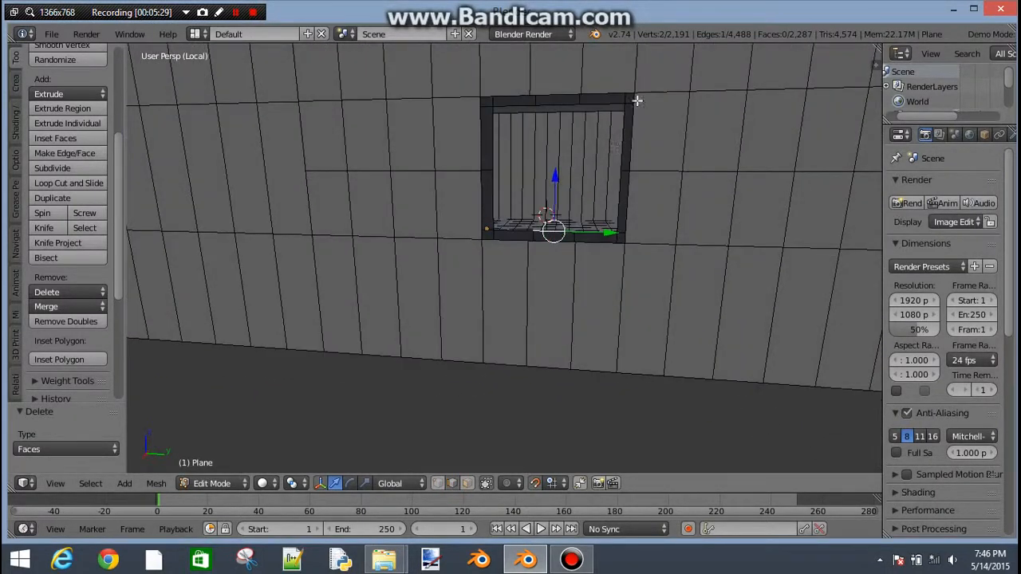
middle_click_drag(525, 200, 596, 232)
right_click(551, 236, "alt")
middle_click_drag(520, 288, 555, 251)
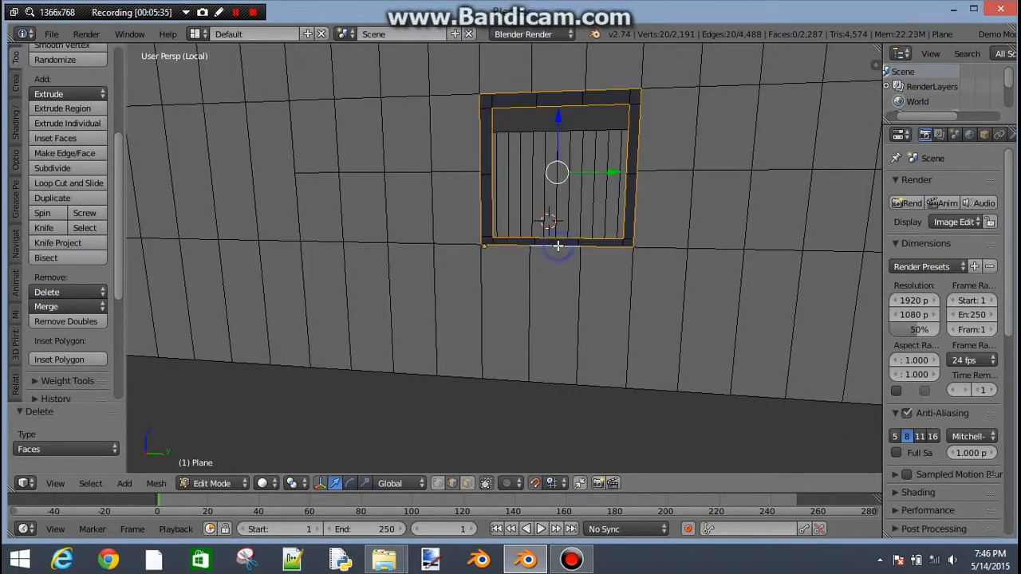
key("space")
left_click(548, 246)
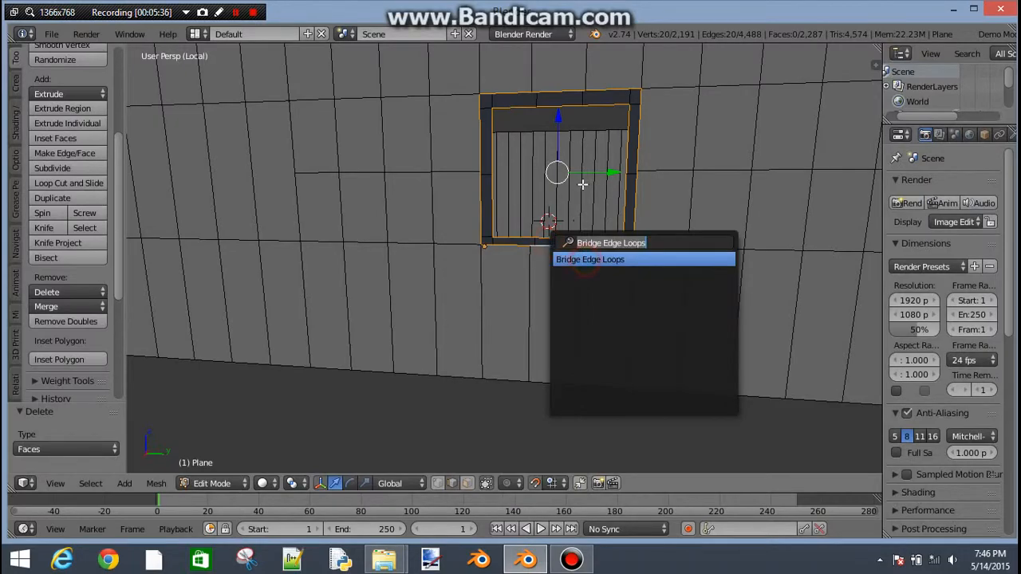
left_click(586, 260)
Step: Add two evenly spaced horizontal loop cuts around the free-standing interior partition wall
middle_click_drag(568, 210, 876, 255)
scroll(547, 240, "down", 7)
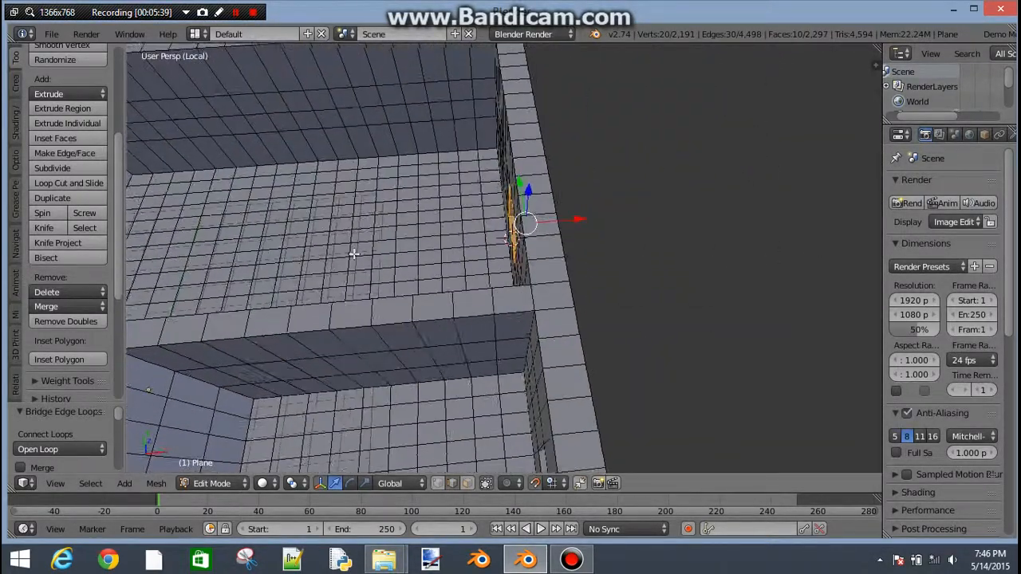
middle_click_drag(354, 253, 380, 253)
middle_click_drag(140, 170, 674, 328)
middle_click_drag(708, 265, 575, 292)
scroll(575, 292, "down", 5)
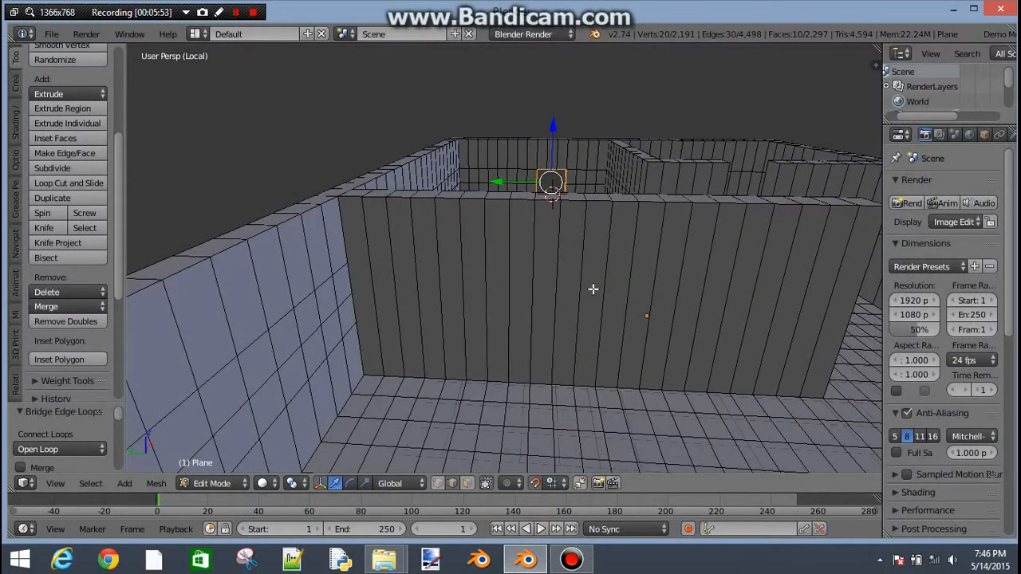
key("ctrl+r")
scroll(592, 289, "up", 1)
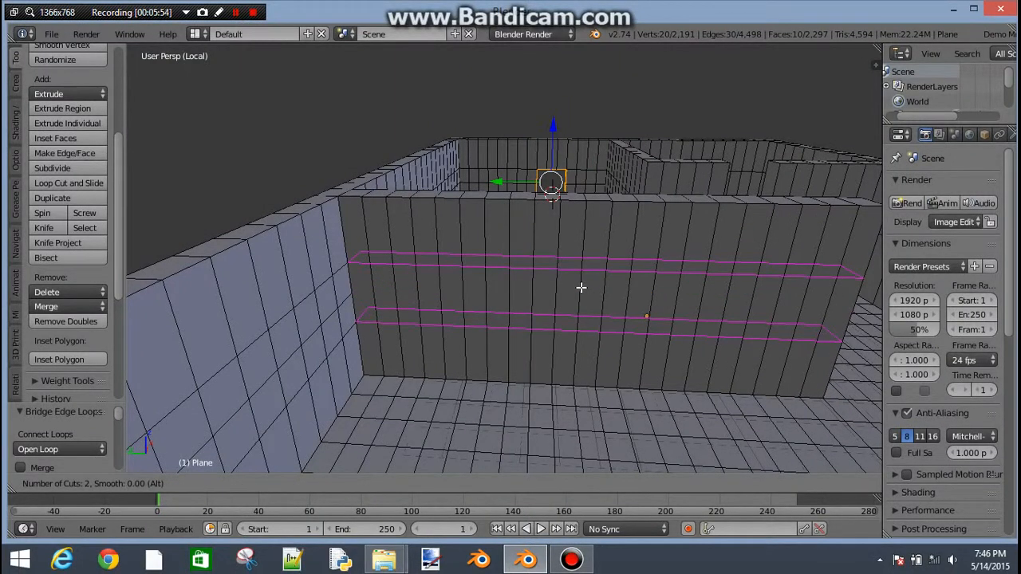
left_click(580, 287)
right_click(588, 289)
Step: Spread the partition wall's two edge loops apart by scaling them 1.7 along the global Z axis
middle_click_drag(588, 290, 573, 267)
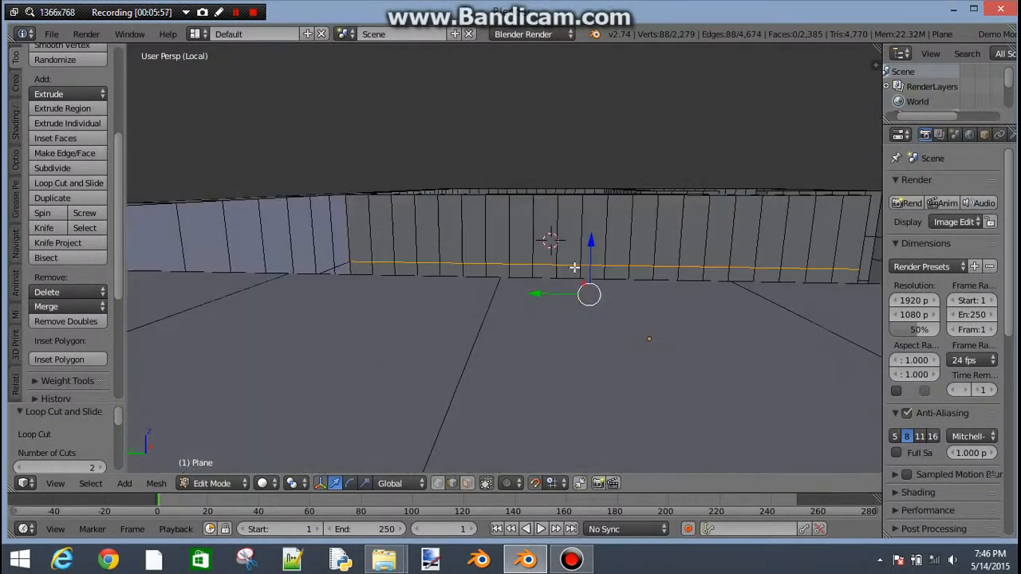
scroll(574, 267, "up", 3)
key("s")
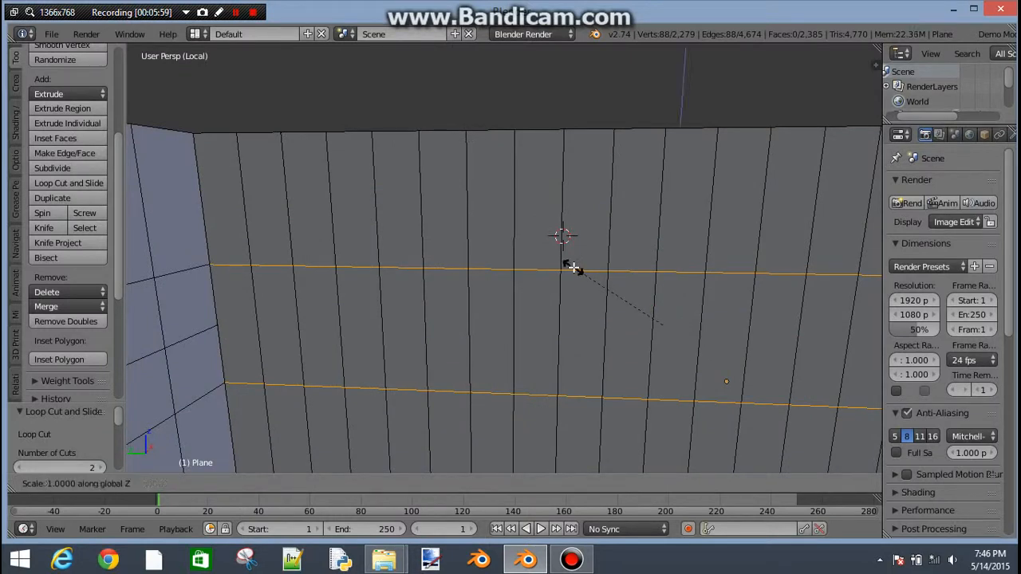
left_click(611, 150)
middle_click_drag(645, 207, 650, 292)
middle_click_drag(642, 374, 691, 378)
scroll(688, 377, "down", 3)
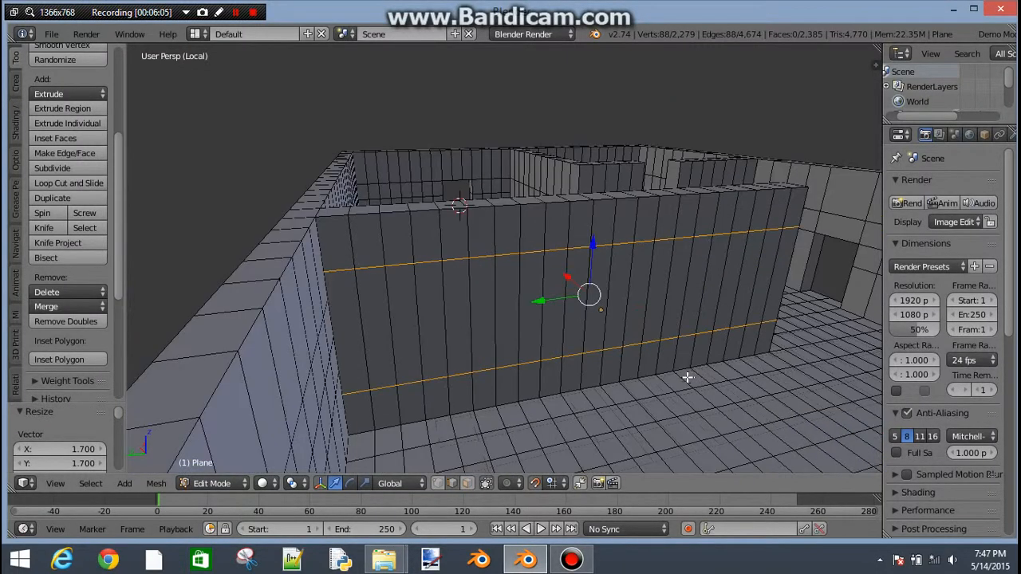
Step: Select only the partition wall's lower edge loop and move it up along the Z axis
right_click(614, 346)
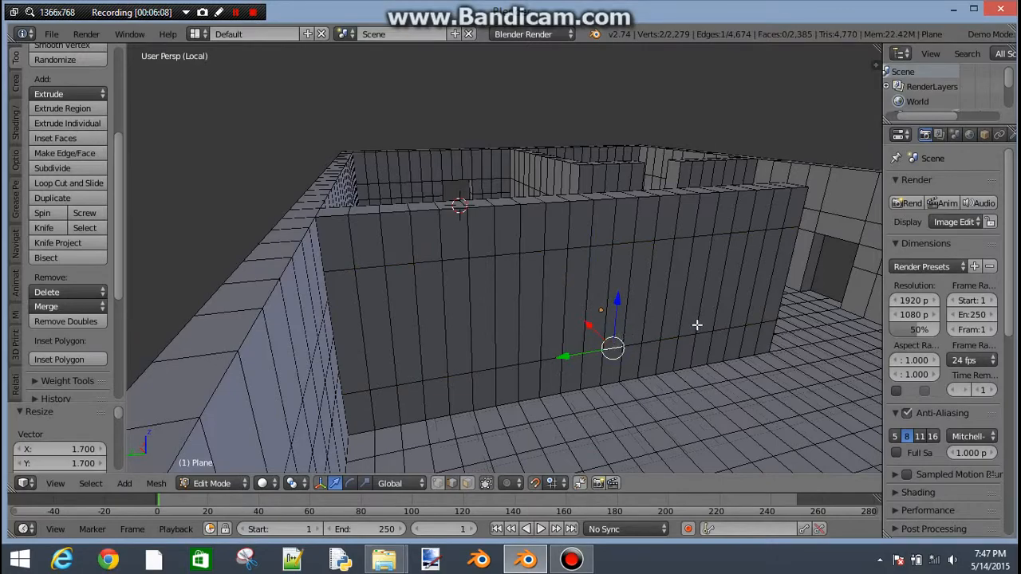
key("ctrl+z")
middle_click_drag(697, 326, 644, 367)
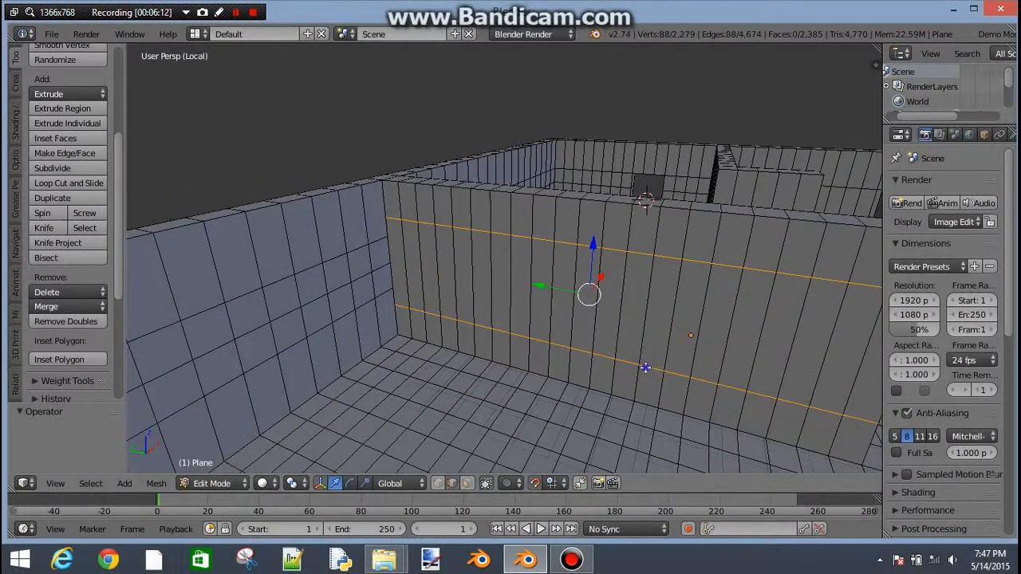
right_click(645, 367, "alt")
middle_click_drag(681, 364, 598, 306)
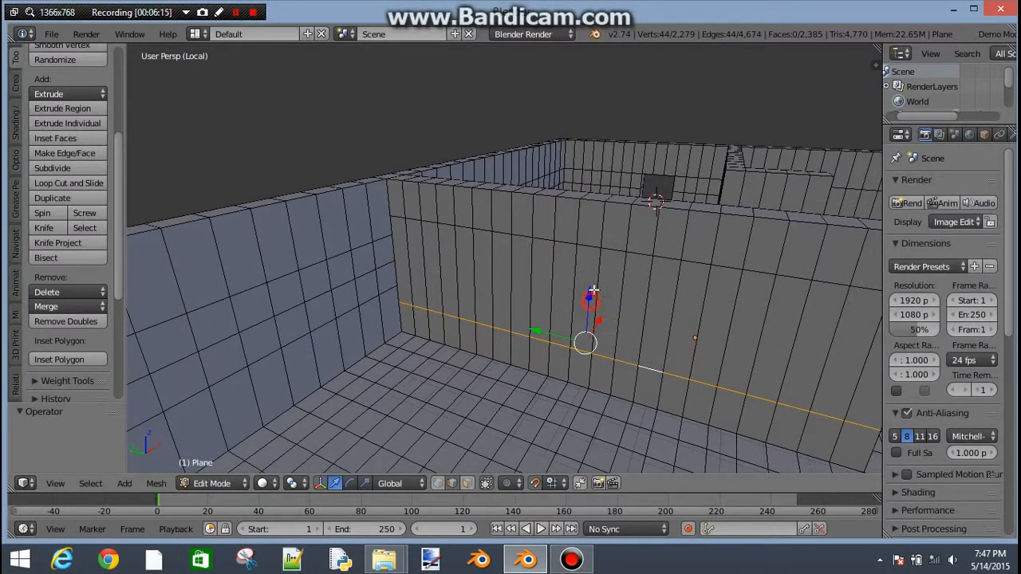
left_click_drag(593, 289, 597, 277)
Step: Delete seven adjacent faces of the middle row on both sides of the partition wall to cut a wide opening
middle_click_drag(520, 322, 591, 277)
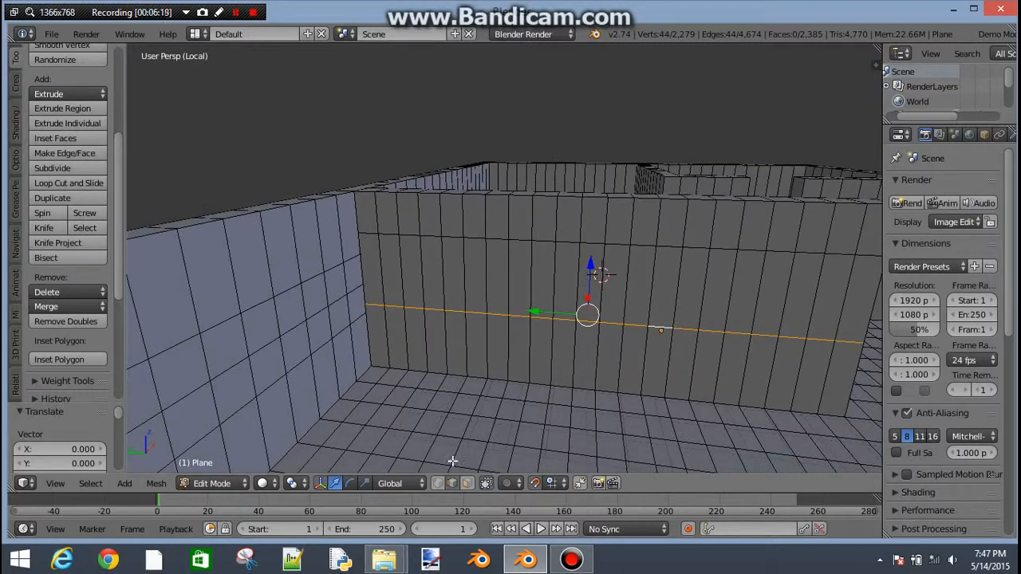
left_click(468, 484)
mouse_move(536, 351)
middle_mouse_down()
mouse_move(544, 348)
mouse_move(540, 326)
mouse_move(539, 351)
middle_mouse_up()
key("b")
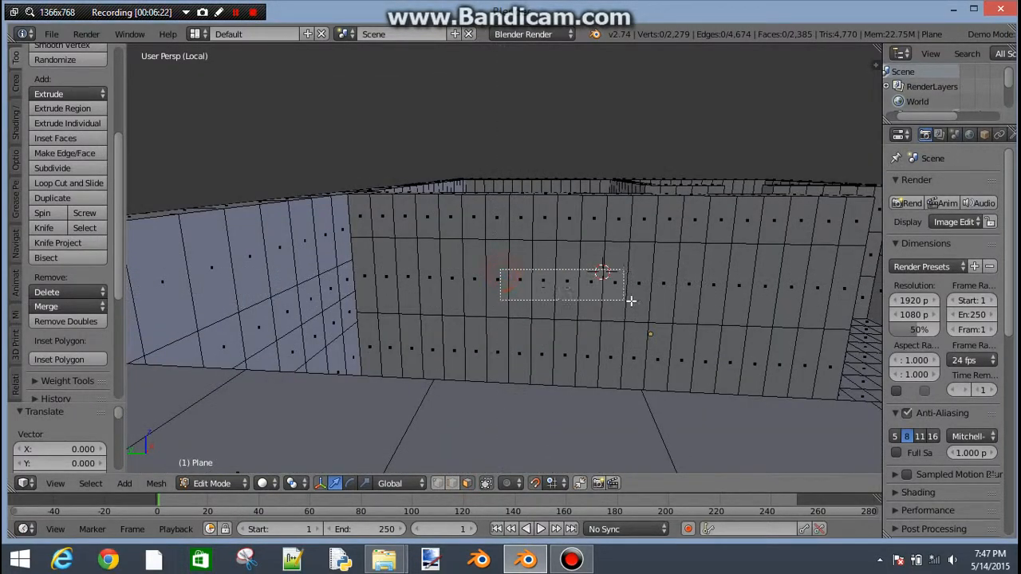
left_click_drag(631, 301, 636, 299)
middle_click_drag(635, 298, 587, 320)
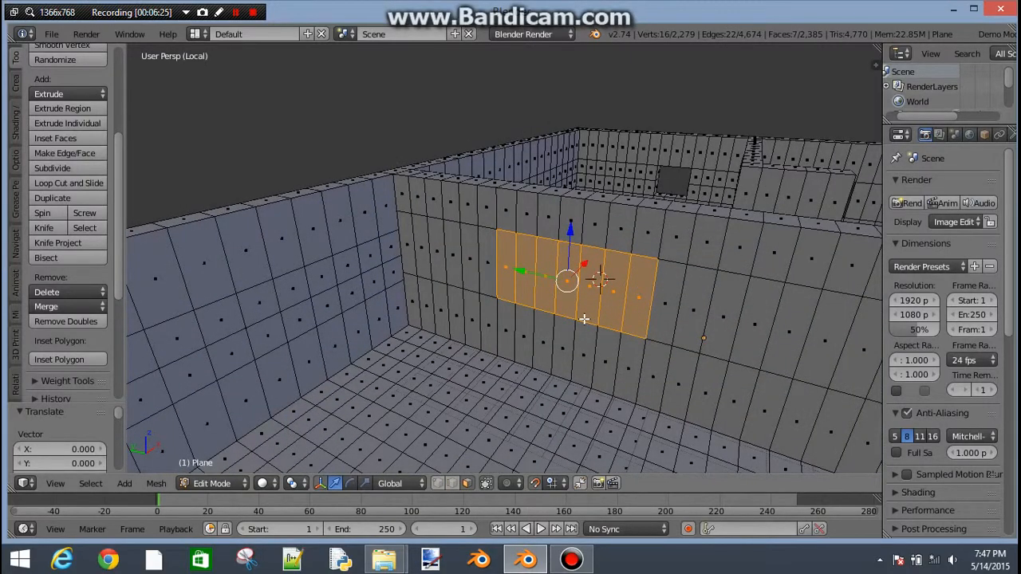
middle_click_drag(584, 319, 507, 273)
key("x")
key("Escape")
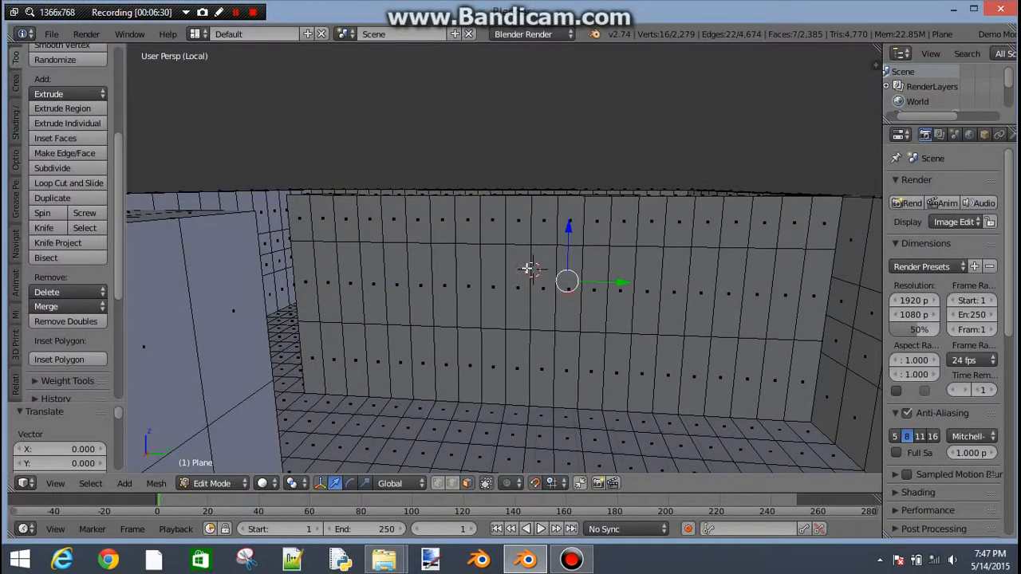
left_click_drag(487, 274, 644, 310)
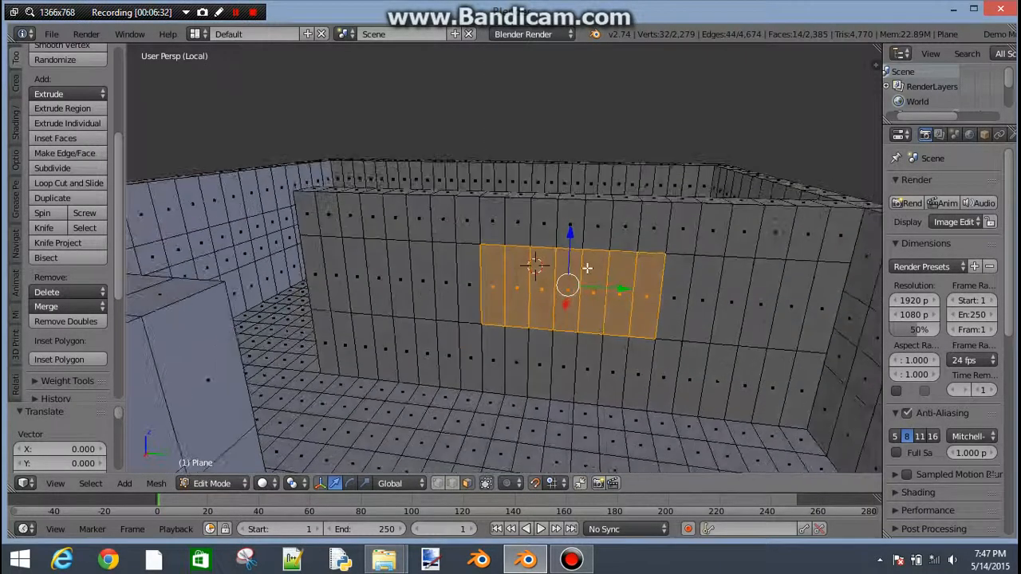
middle_click_drag(618, 231, 500, 412)
key("x")
left_click(616, 358)
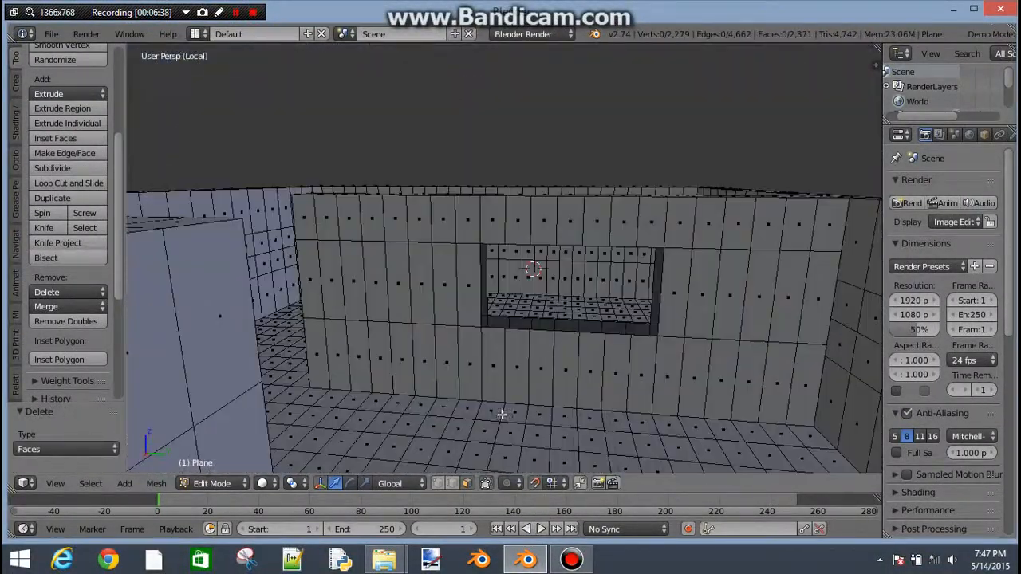
Step: Select both edge loops around the partition wall's opening and join them with Bridge Edge Loops
scroll(499, 413, "up", 3)
left_click(452, 483)
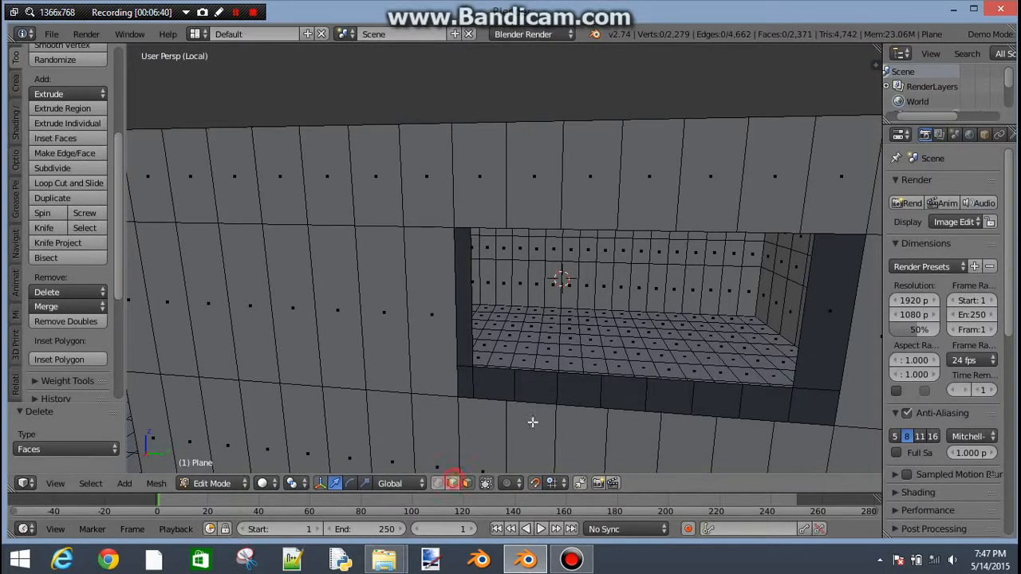
right_click(612, 377, "alt")
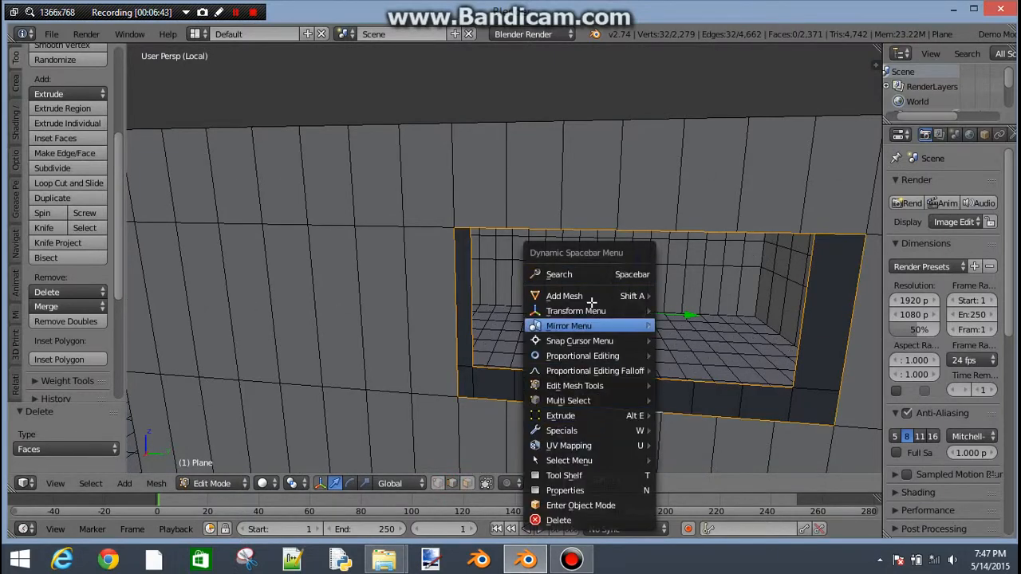
Step: Examine the bridged partition opening and the whole floor plan from above and from the outer wall side
middle_click_drag(653, 298, 301, 311)
scroll(472, 280, "down", 3)
middle_click_drag(504, 377, 346, 268)
scroll(465, 355, "up", 4)
scroll(465, 356, "down", 6)
scroll(346, 268, "down", 5)
middle_click_drag(358, 317, 500, 371)
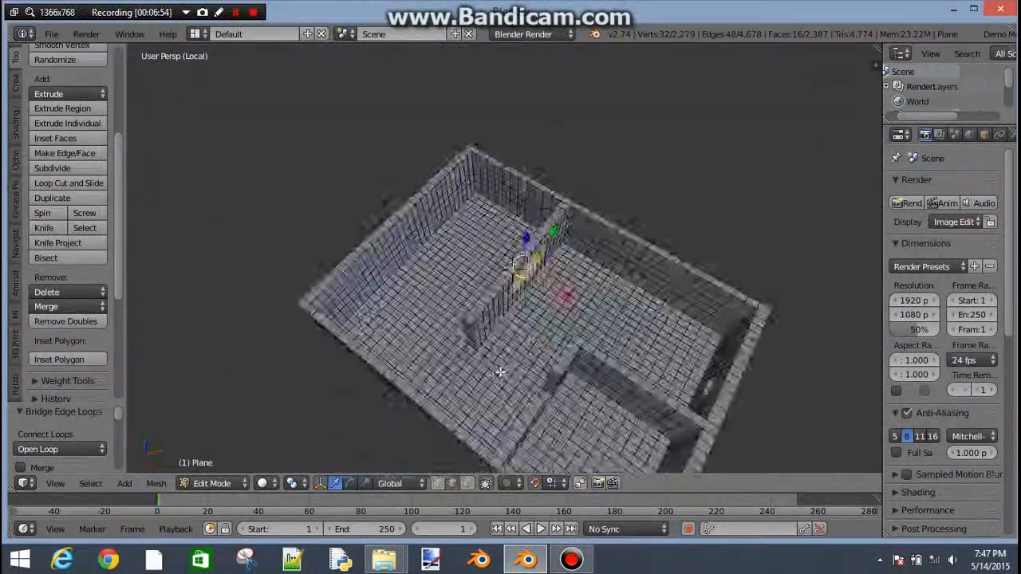
middle_click_drag(549, 304, 498, 317)
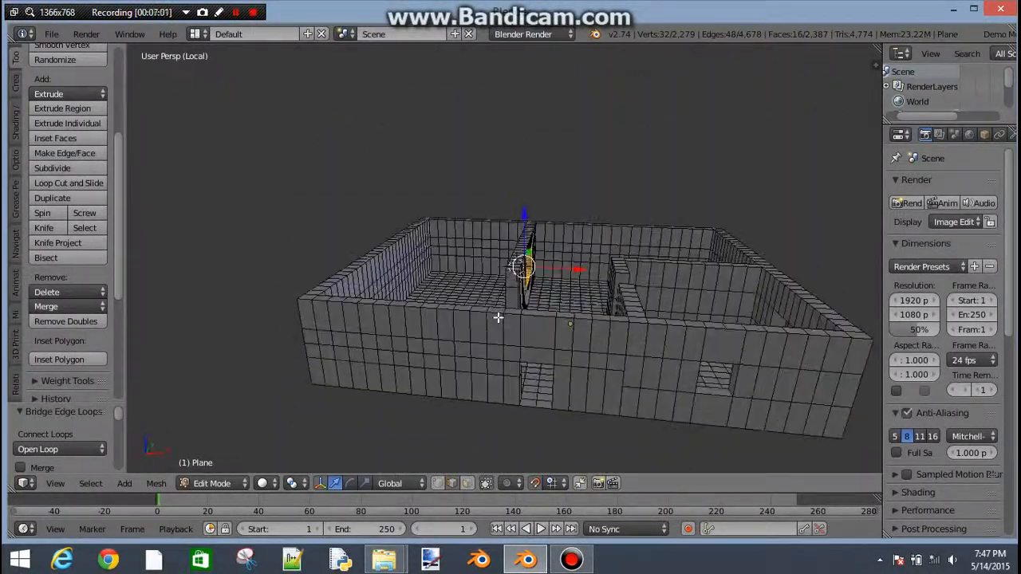
Step: Examine the finished floor plan around the partition wall, from straight in front of the outer wall, and from the building's corner
scroll(492, 311, "down", 2)
scroll(467, 360, "up", 5)
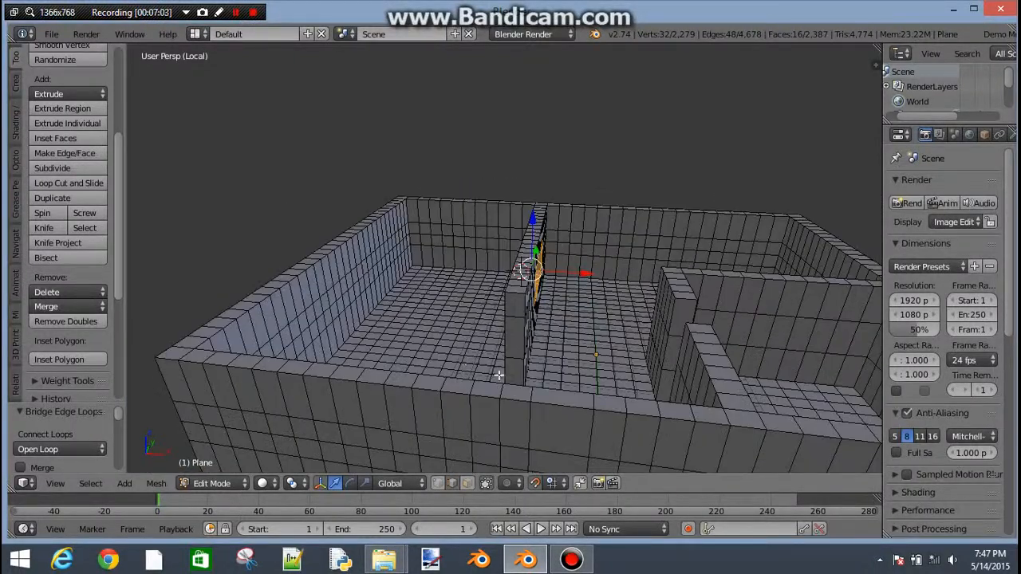
middle_click_drag(499, 375, 542, 339)
scroll(541, 374, "down", 4)
scroll(540, 374, "up", 4)
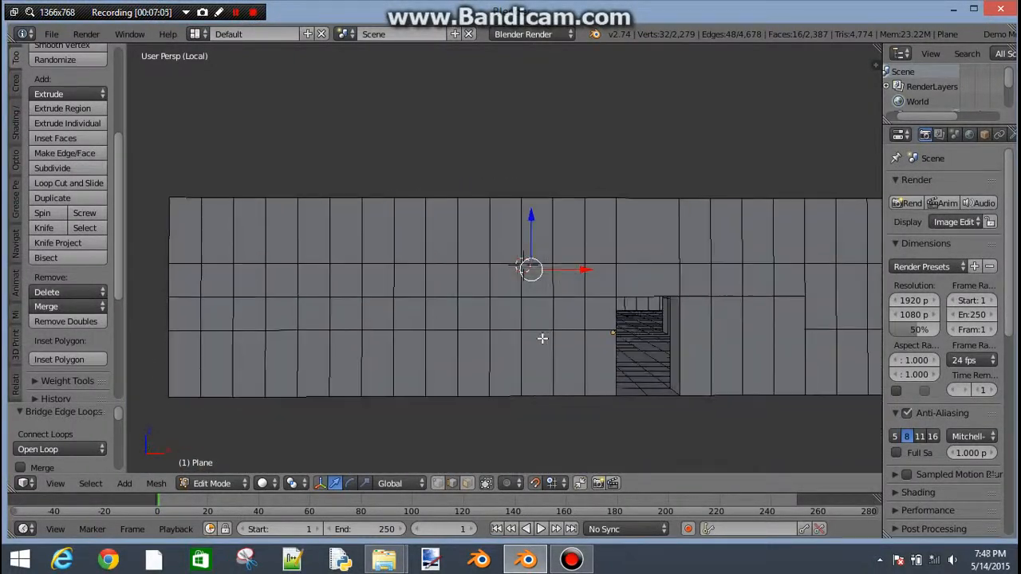
mouse_move(646, 346)
middle_mouse_down()
mouse_move(567, 333)
mouse_move(531, 377)
middle_mouse_up()
scroll(526, 328, "down", 4)
Step: Preview the floor plan with textured viewport shading, and return the viewport to solid shading
left_click(265, 483)
left_click(287, 416)
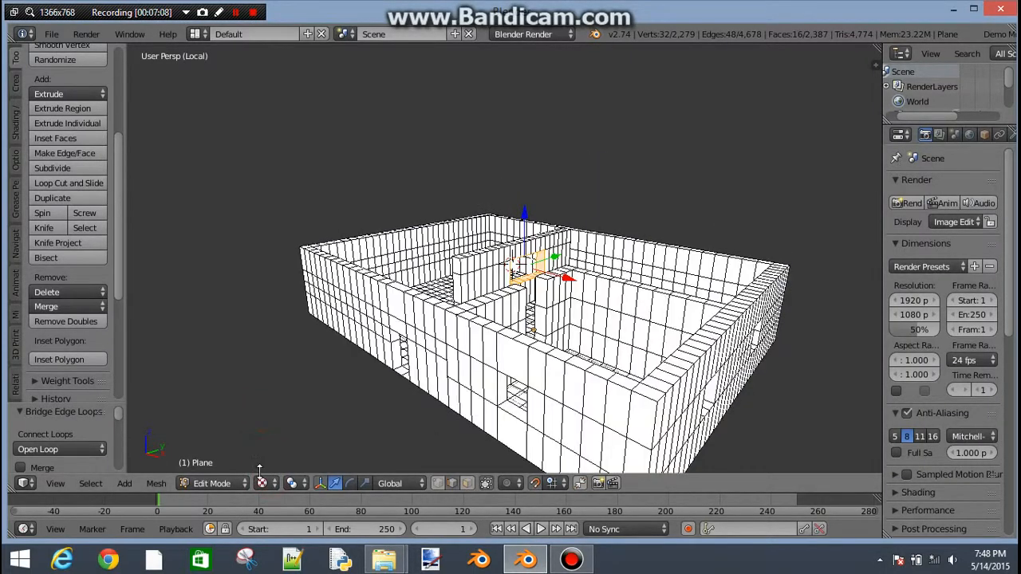
left_click(266, 483)
left_click(267, 435)
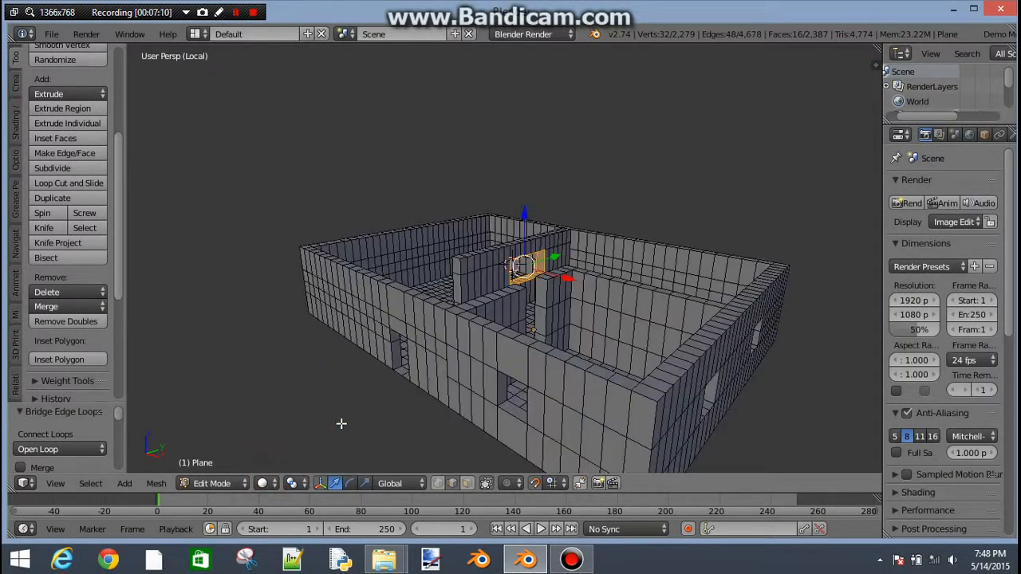
scroll(350, 415, "down", 4)
scroll(614, 304, "up", 2)
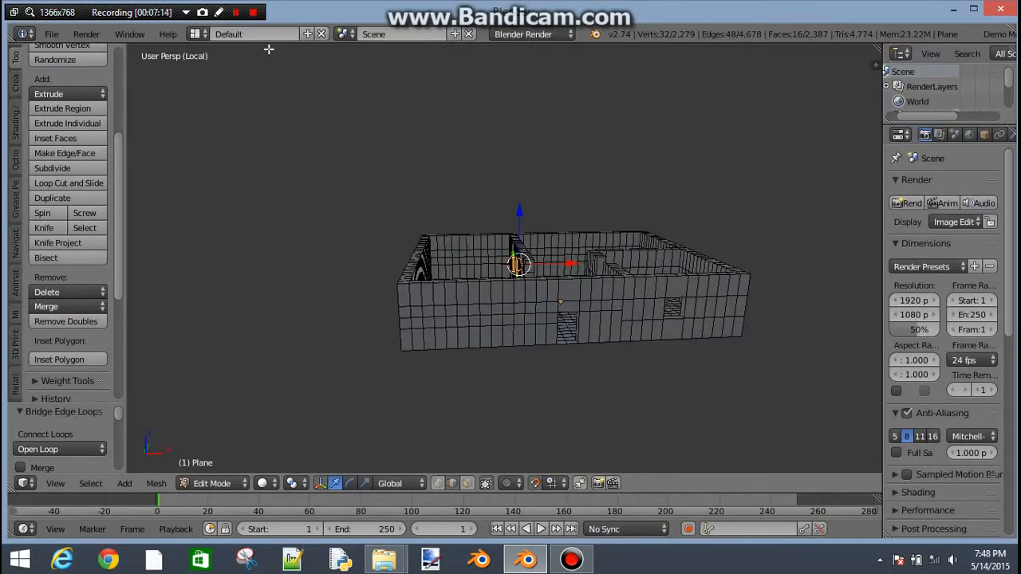
left_click(253, 12)
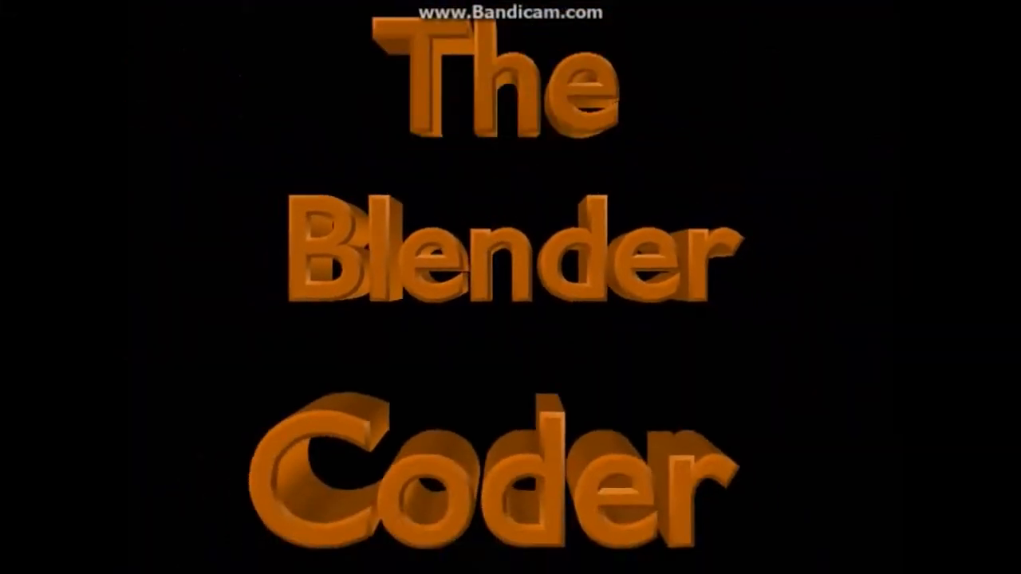